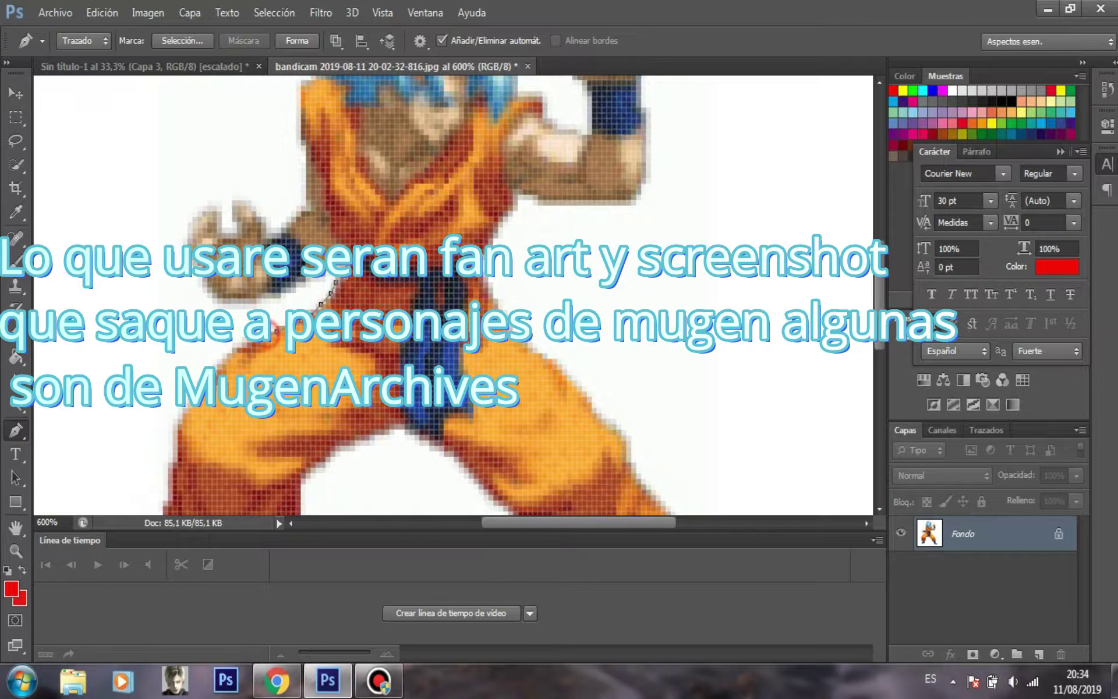
Continue the Pen path down the outer edge of the fighter's left-hand thigh in the image, toward the knee
click(183, 419)
click(177, 424)
click(178, 435)
click(177, 456)
click(173, 468)
click(173, 485)
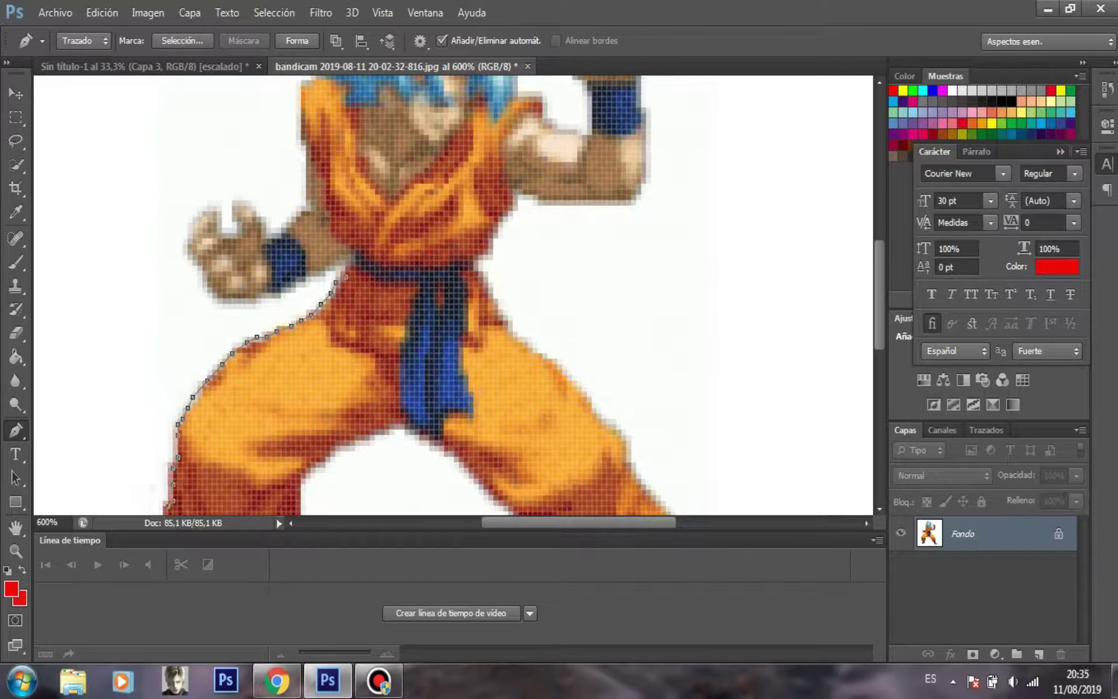
Trace the path around the left-hand trouser cuff, ankle and shoe sole
scroll(173, 489, down, 5)
click(158, 236)
click(158, 263)
click(159, 274)
click(173, 285)
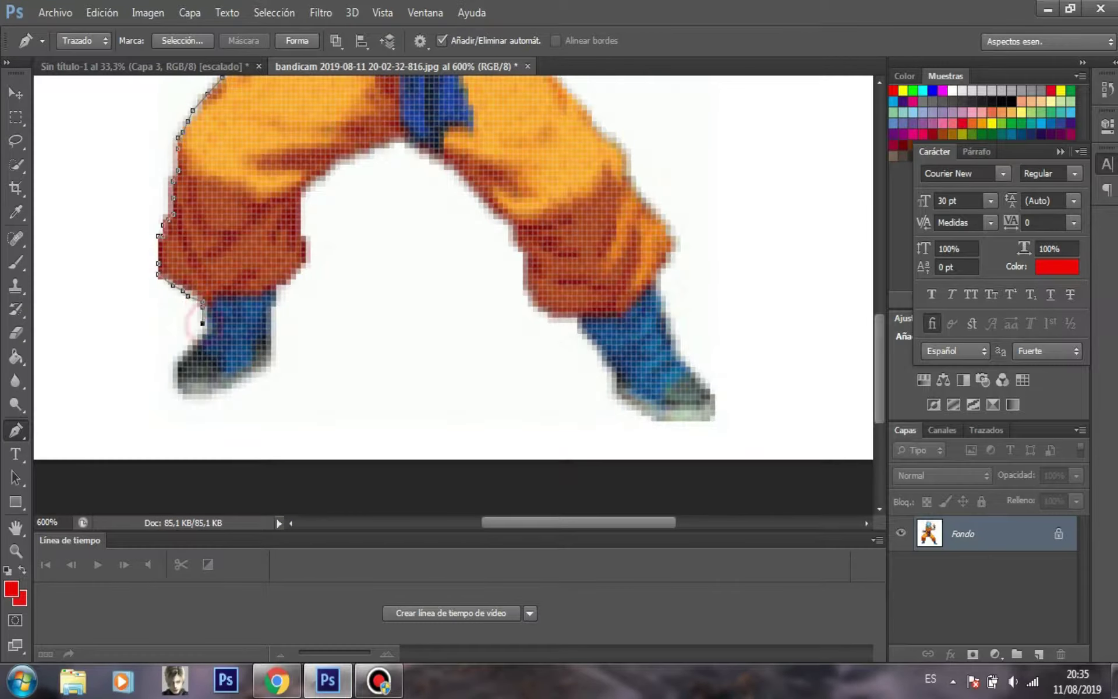
click(183, 394)
click(198, 394)
click(213, 394)
click(222, 389)
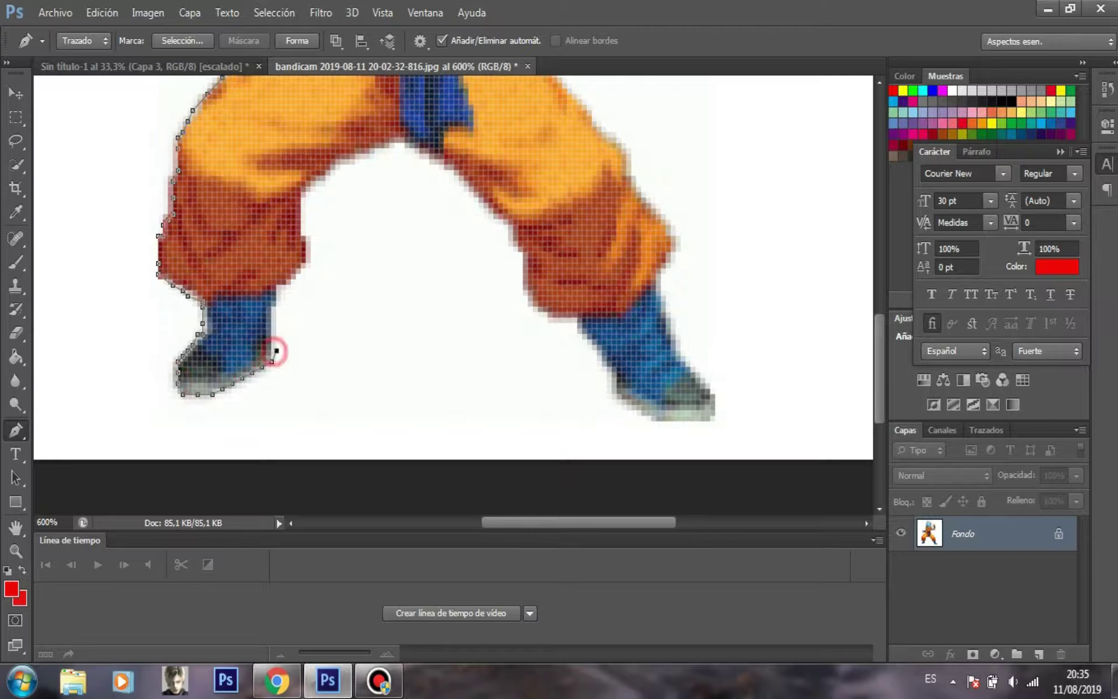
Trace the path up the inner edge of the left-hand leg toward the crotch
click(321, 176)
click(335, 164)
click(351, 161)
click(365, 154)
click(380, 148)
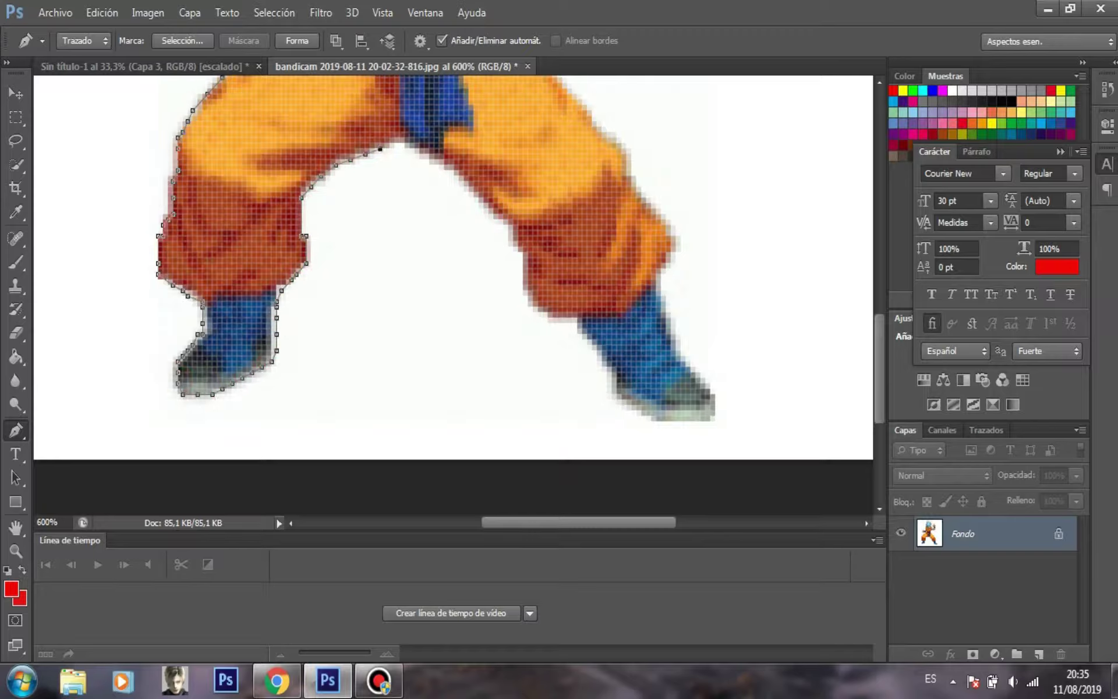
Trace the path down the inner edge of the right-hand leg, past the trouser cuff to the shoe
click(513, 240)
click(522, 252)
click(528, 269)
click(597, 350)
click(602, 358)
click(606, 367)
click(612, 373)
click(617, 393)
click(627, 405)
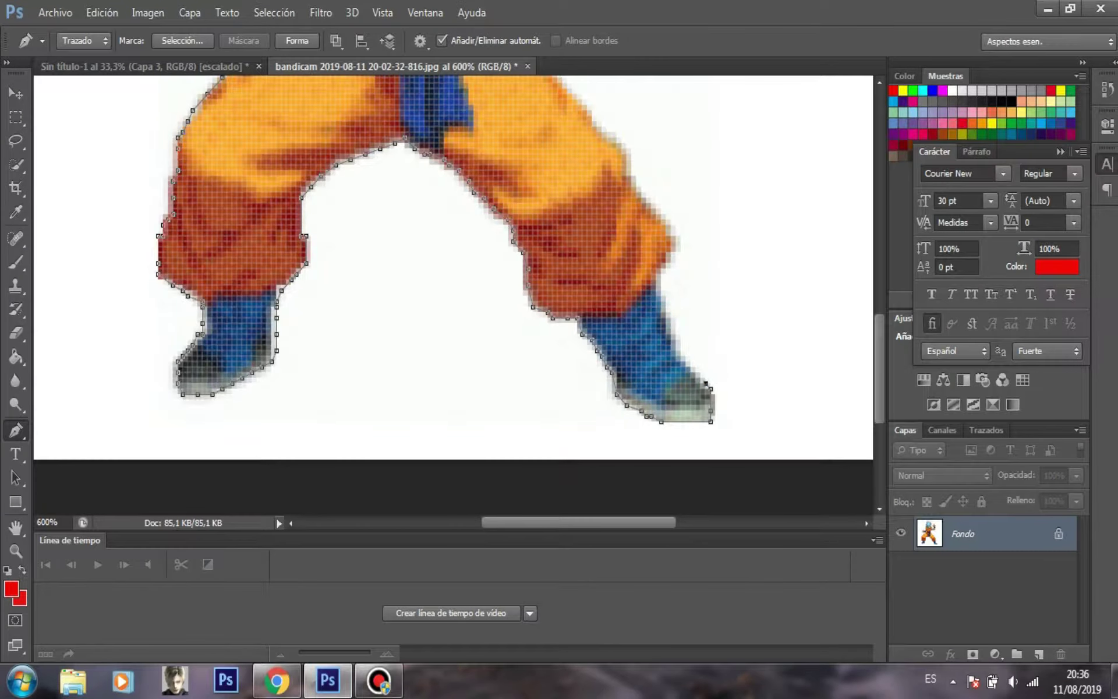
Trace the path up the outer edge of the right-hand leg from the trouser cuff to the upper thigh
click(671, 236)
click(652, 208)
click(632, 175)
click(612, 133)
click(596, 125)
click(582, 104)
click(567, 93)
click(558, 76)
scroll(548, 378, up, 8)
click(548, 379)
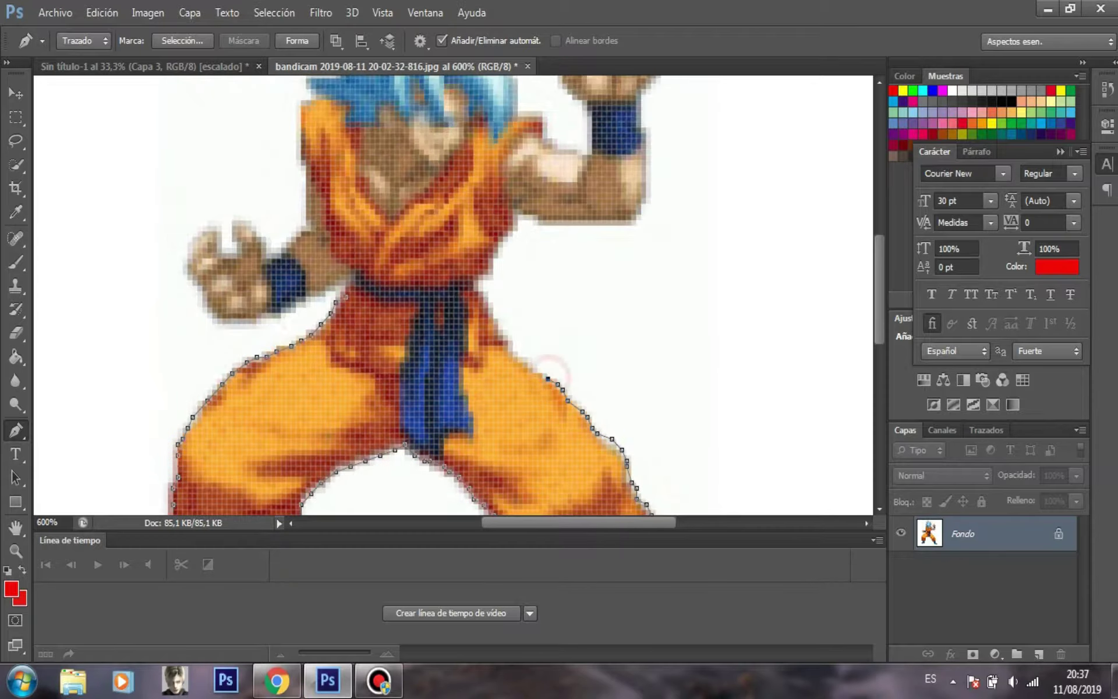
Trace the path up the right-hand side of the hip, waist and chest to the underside of the raised arm
click(504, 336)
click(499, 324)
click(493, 313)
click(485, 296)
click(489, 275)
click(494, 264)
click(499, 248)
click(509, 237)
click(515, 212)
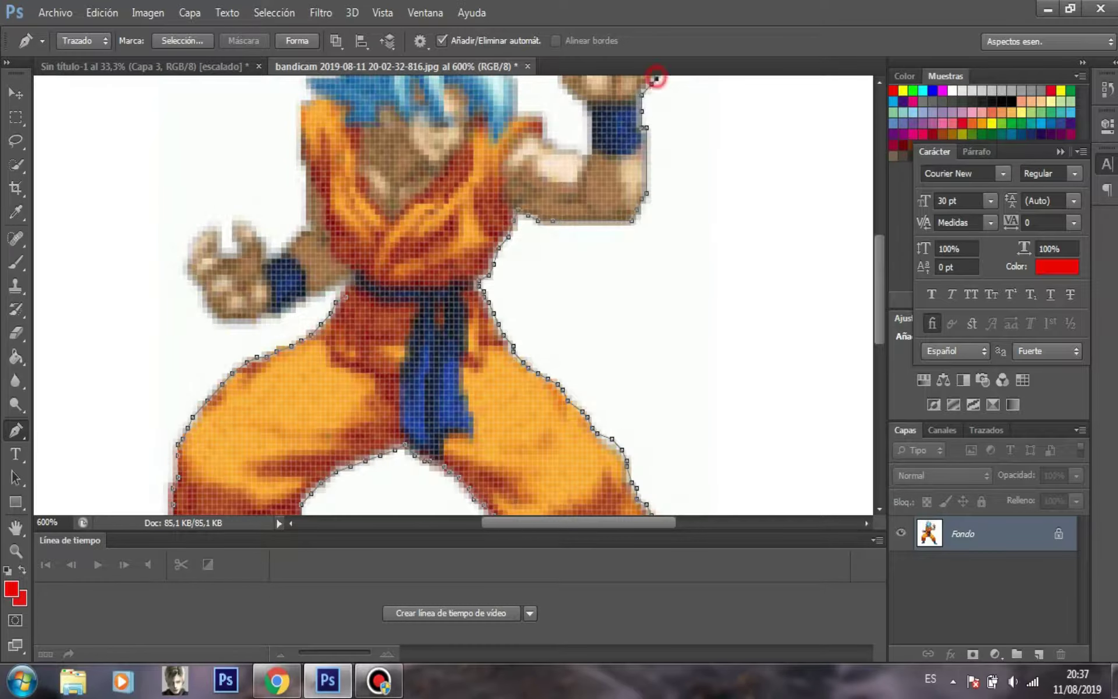
Trace the path around the knuckles and fingers of the raised fist
drag(656, 77, 656, 227)
click(657, 208)
click(640, 192)
click(627, 173)
click(617, 164)
click(602, 161)
click(588, 161)
click(572, 199)
click(562, 213)
click(563, 236)
click(580, 251)
Trace the path along the raised arm's wristband and inner forearm to the shoulder
click(592, 278)
click(583, 306)
click(562, 301)
click(537, 264)
click(518, 264)
Trace the path up from the shoulder along the right-hand edge of the blue hair and over its spikes
click(513, 231)
click(508, 214)
click(513, 188)
click(515, 139)
click(510, 139)
click(501, 143)
click(494, 127)
click(483, 111)
click(458, 100)
click(459, 111)
click(454, 105)
click(439, 95)
click(429, 89)
click(425, 83)
Trace the path over the tallest hair spike and down into the notch beside it
drag(424, 83, 425, 322)
click(424, 312)
click(385, 278)
click(379, 268)
click(370, 268)
click(365, 277)
click(360, 296)
click(355, 312)
click(356, 322)
click(346, 327)
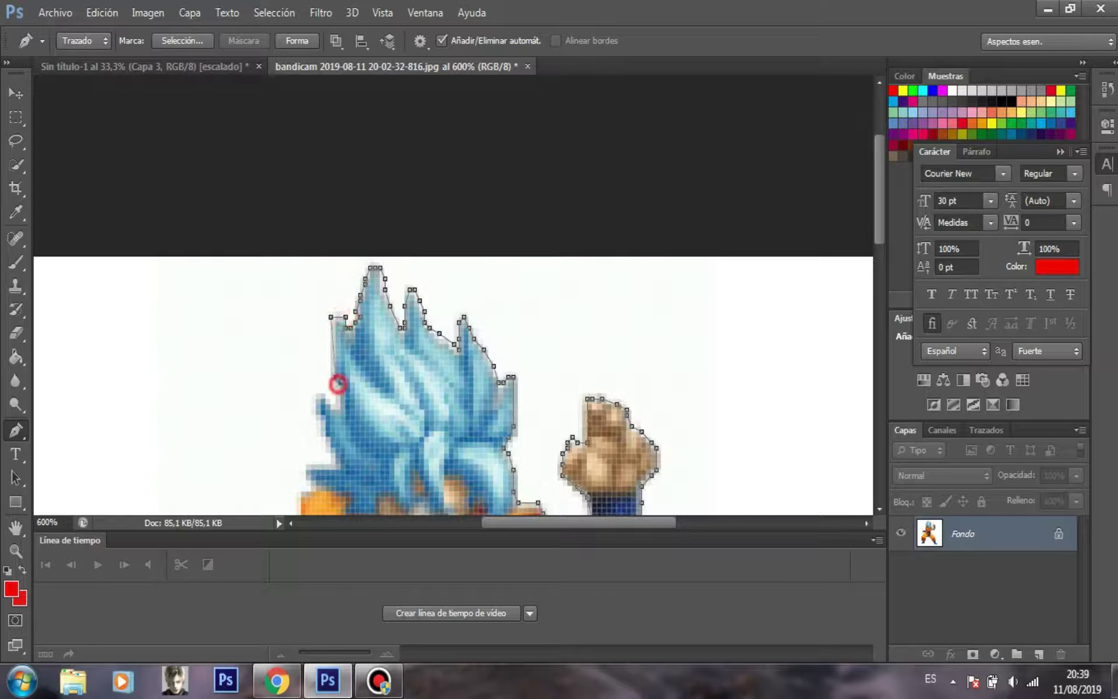
Trace the path down the left-hand edge of the hair to the orange collar
click(341, 399)
click(331, 403)
click(321, 398)
click(340, 459)
click(336, 465)
click(306, 470)
click(311, 481)
click(316, 486)
click(311, 491)
click(301, 497)
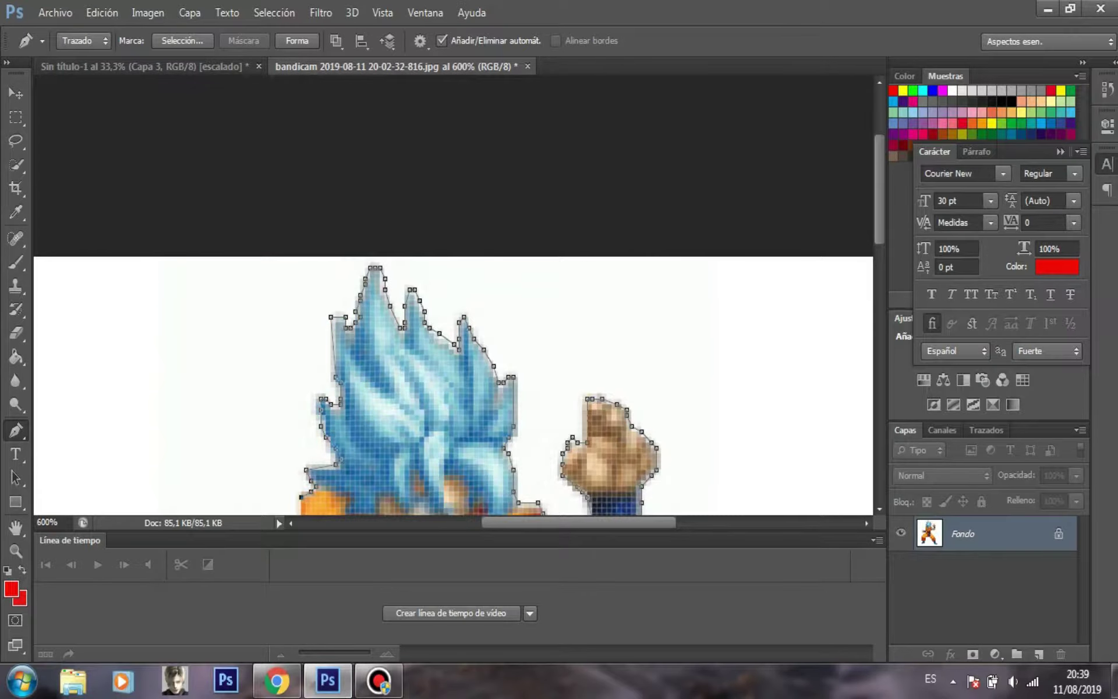
Trace the path down the left-hand shoulder and along the lowered arm's upper edge to its fingers
drag(301, 497, 301, 251)
click(306, 343)
click(306, 356)
click(305, 371)
click(296, 383)
click(286, 392)
click(272, 398)
click(262, 382)
click(251, 371)
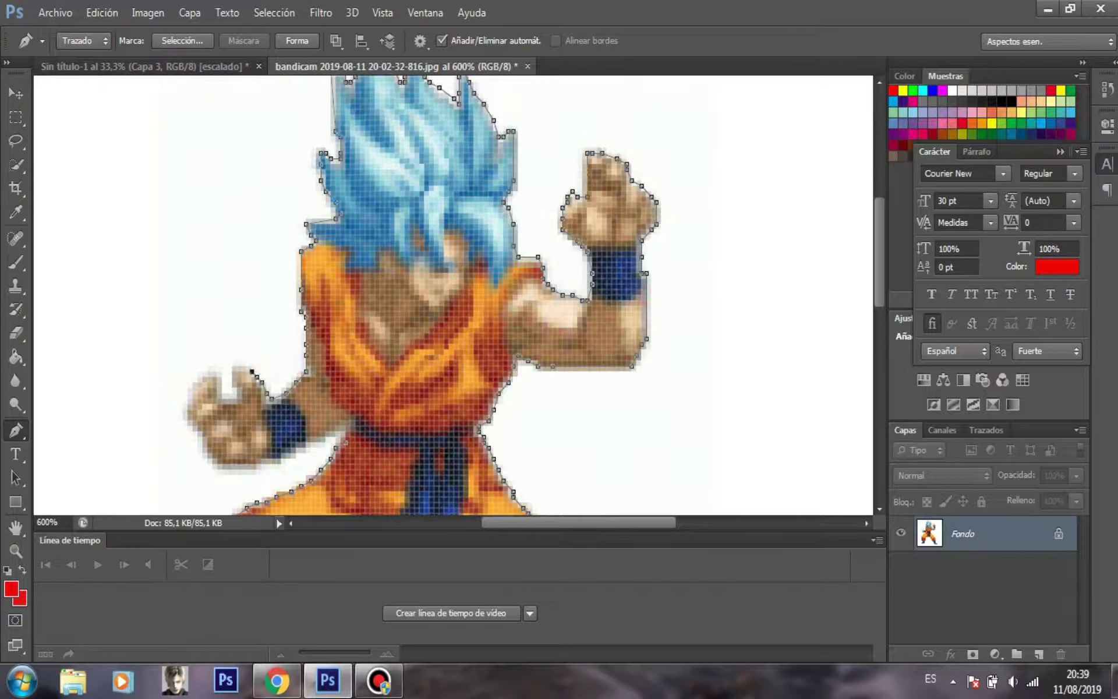
Trace the path around the fingers and palm of the lowered hand
click(223, 399)
click(222, 383)
click(217, 371)
click(202, 376)
click(193, 387)
click(187, 404)
click(187, 420)
click(197, 431)
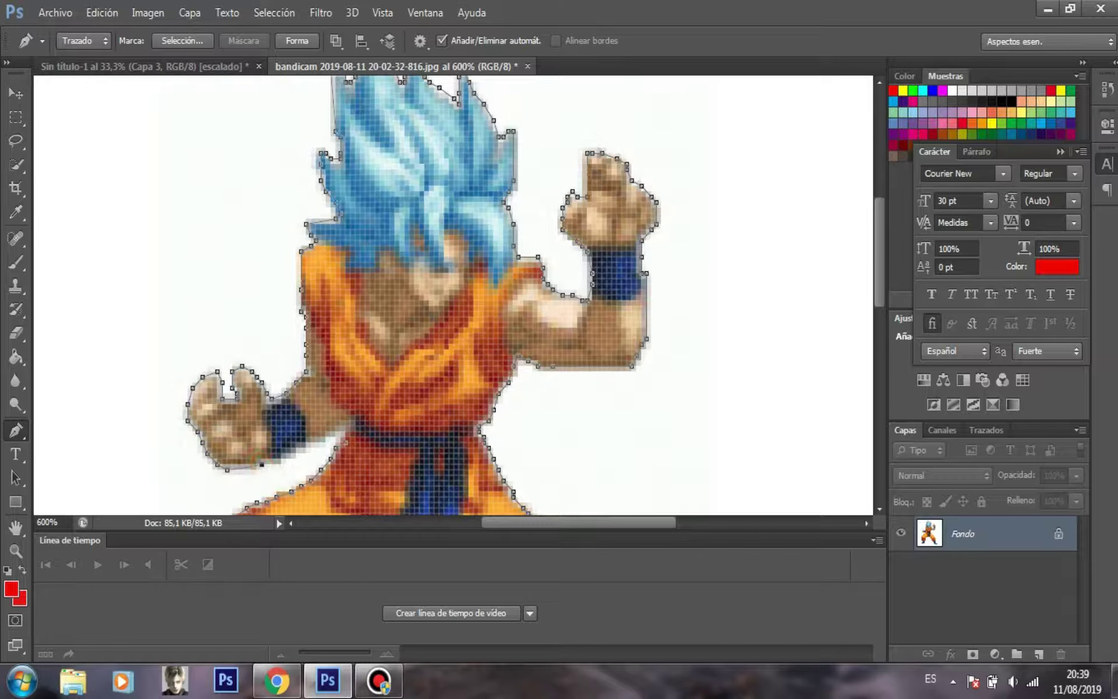
Convert the closed path around the fighter into a selection
right_click(300, 211)
key(Escape)
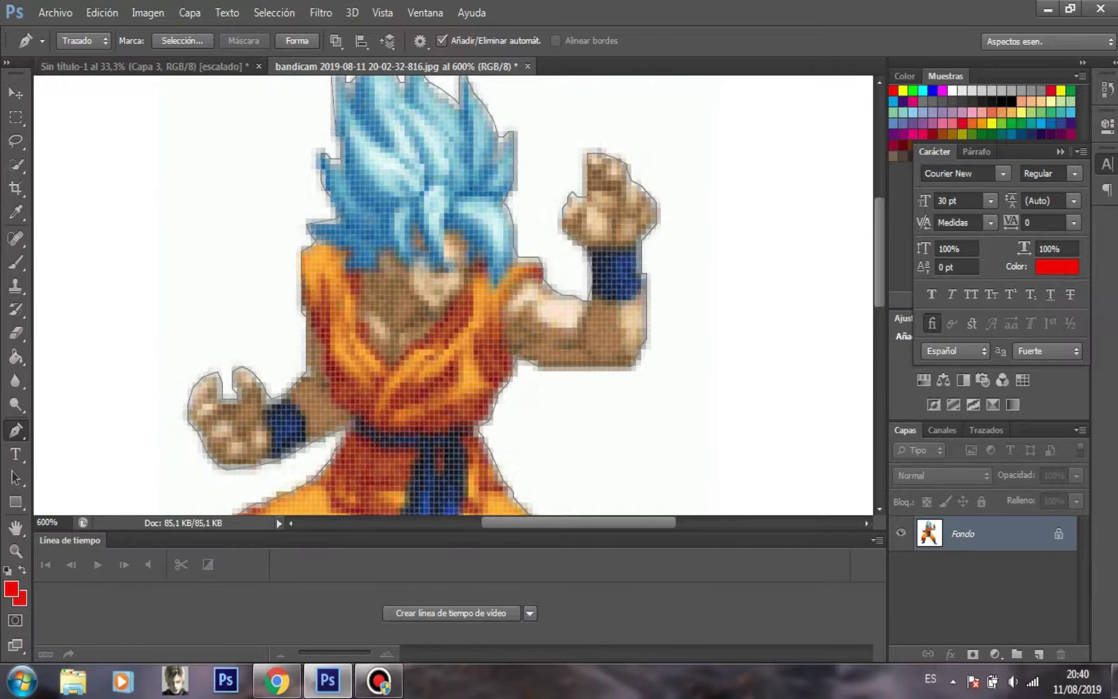
right_click(418, 238)
click(484, 326)
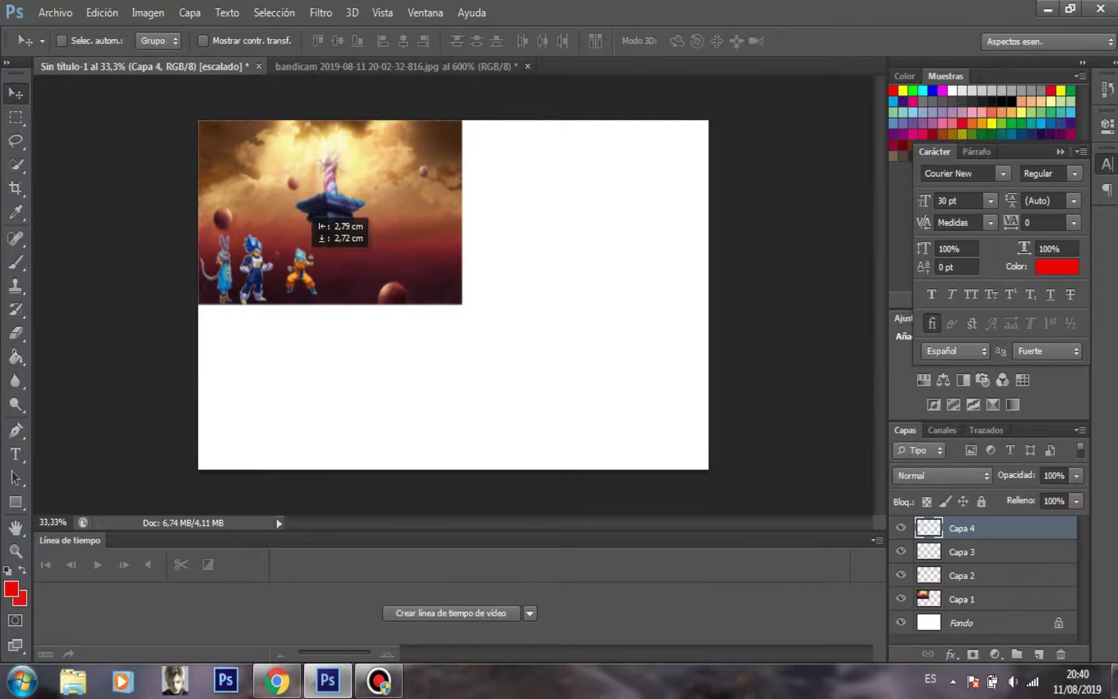
Place the cut-out Goku in the Sin título-1 composition and enlarge it beneath the floating pedestal
drag(367, 218, 317, 234)
drag(298, 293, 298, 304)
drag(297, 249, 354, 270)
drag(327, 235, 328, 223)
drag(256, 267, 265, 223)
key(Return)
Enlarge the Vegeta sprite on Capa 3 with Free Transform
click(983, 553)
key(ctrl+t)
drag(275, 254, 290, 254)
key(Return)
Transform the Beerus sprite on Capa 2 to 142,44% width and 131,60% height, positioned at X 56,50 px and Y 456,00 px
key(alt+bracketleft)
key(ctrl+t)
drag(198, 235, 189, 213)
drag(215, 258, 230, 259)
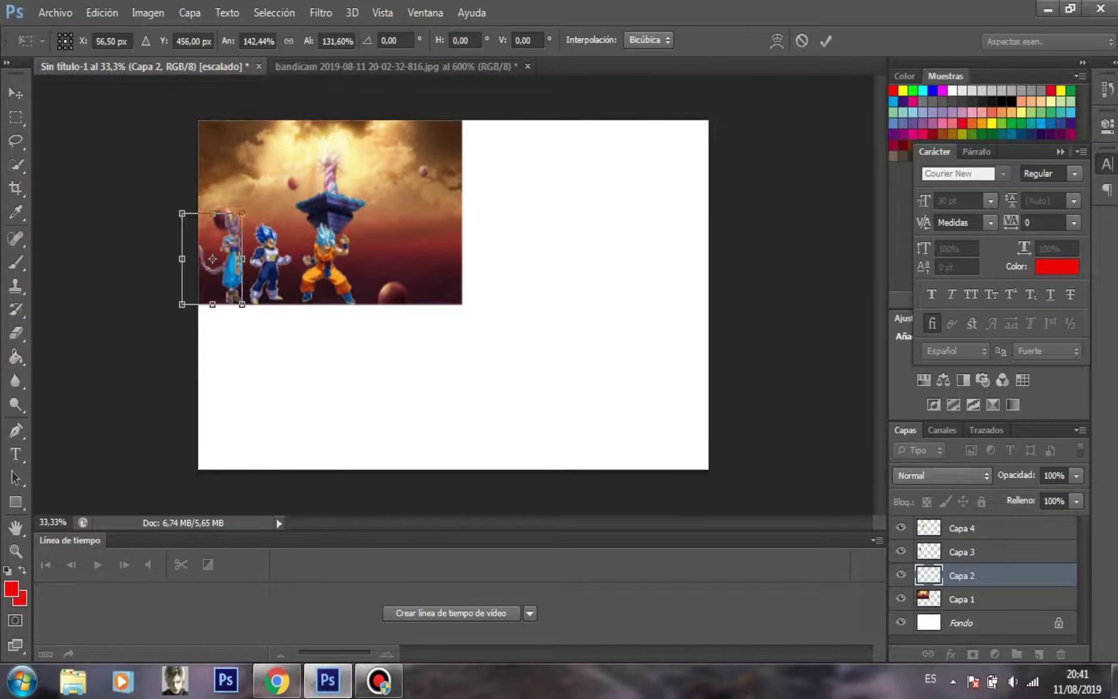
key(Return)
click(527, 66)
key(ctrl+o)
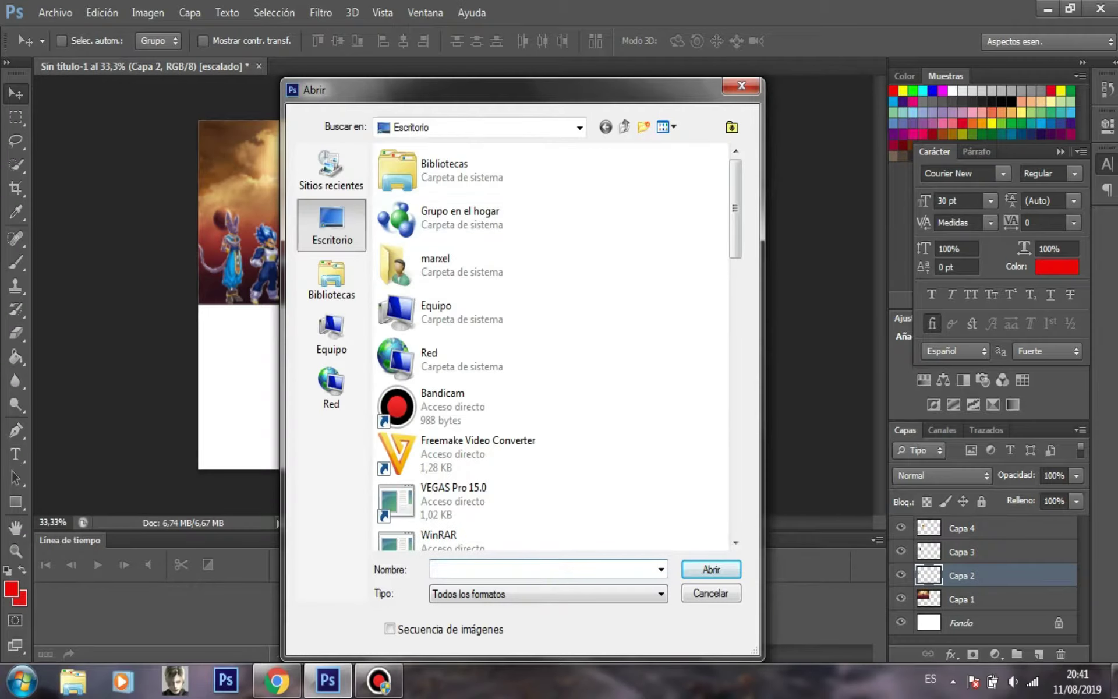
drag(735, 207, 735, 443)
double_click(466, 313)
Start a Pen path on the pink-haired fighter, outlining the outer left leg from the thigh to the toe
key(ctrl+plus)
key(ctrl+plus)
key(ctrl+plus)
key(ctrl+plus)
key(ctrl+plus)
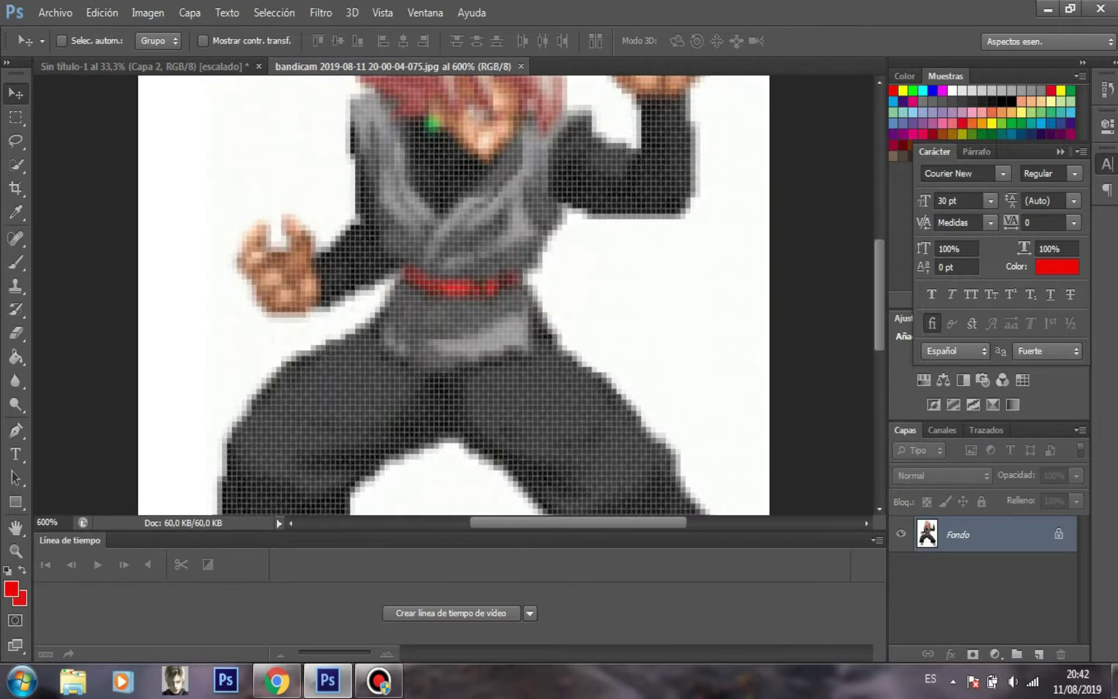
key(p)
click(222, 442)
scroll(455, 291, down, 3)
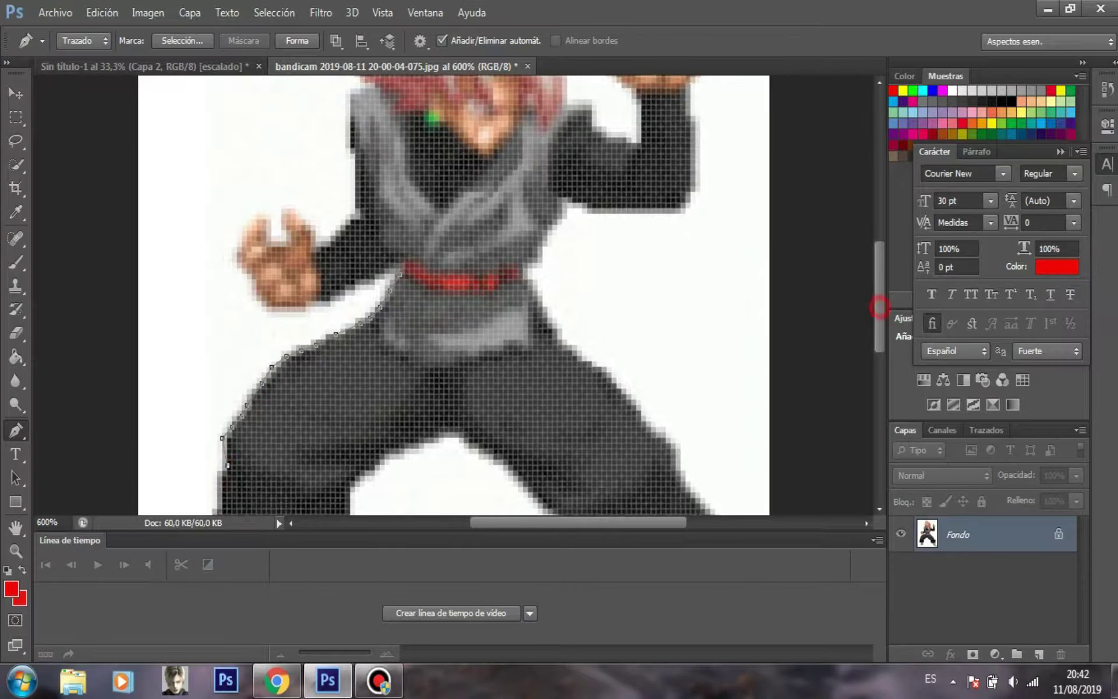
click(207, 398)
click(227, 409)
click(251, 425)
click(257, 453)
click(237, 474)
click(227, 512)
Continue the path along the sole and inner edge of the left foot
scroll(227, 512, down, 3)
click(277, 363)
click(301, 352)
click(316, 341)
click(320, 331)
click(321, 288)
Outline the inner edge of the left trouser leg, from the cuff up towards the crotch
click(355, 215)
click(350, 205)
click(350, 190)
click(350, 173)
click(370, 150)
Trace the inner edge of the right trouser leg down to its cuff
click(523, 168)
click(538, 184)
click(562, 205)
click(568, 222)
click(579, 232)
click(579, 248)
click(578, 260)
click(576, 270)
Outline the right foot from the inner ankle, along the sole and back up the outer side
click(631, 308)
click(640, 317)
click(650, 325)
click(654, 342)
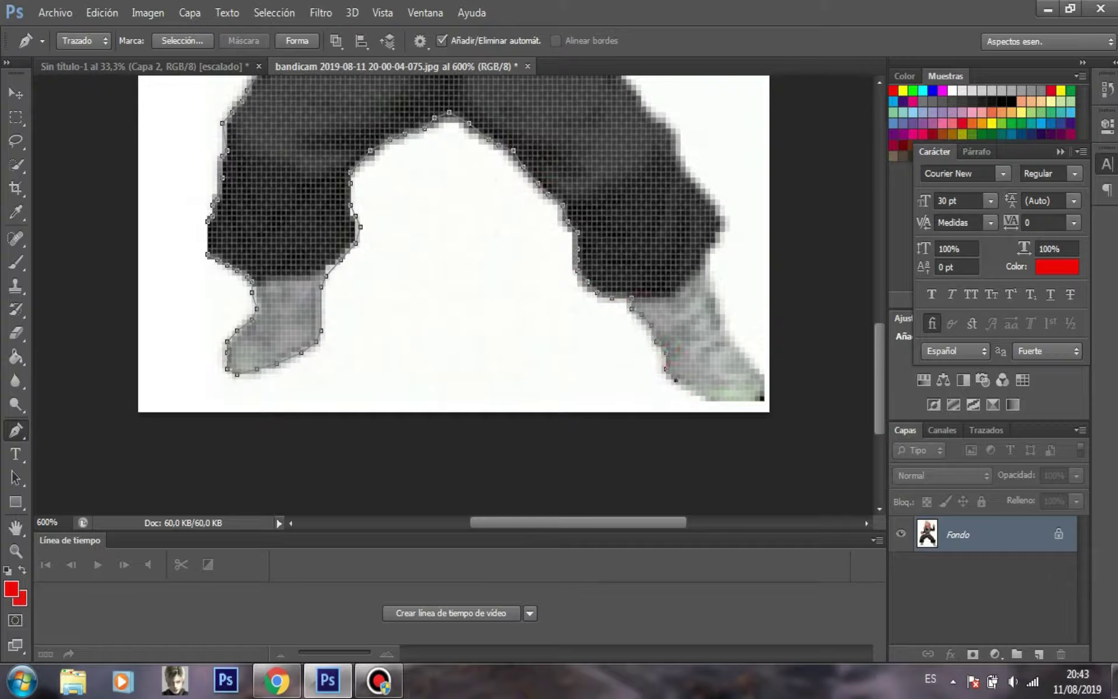
click(695, 391)
click(735, 396)
click(760, 398)
click(760, 375)
click(740, 352)
click(731, 336)
click(720, 308)
click(710, 280)
Trace the outer edge of the right trouser leg from below the knee up to the hip
click(695, 183)
click(686, 167)
click(682, 156)
click(676, 134)
scroll(605, 344, up, 5)
click(606, 343)
click(558, 301)
click(548, 284)
Continue the outline from the right side of the waist up to the armpit of the raised arm
click(531, 251)
click(539, 228)
click(548, 206)
click(562, 185)
click(568, 174)
click(591, 185)
right_click(612, 183)
key(Escape)
click(378, 680)
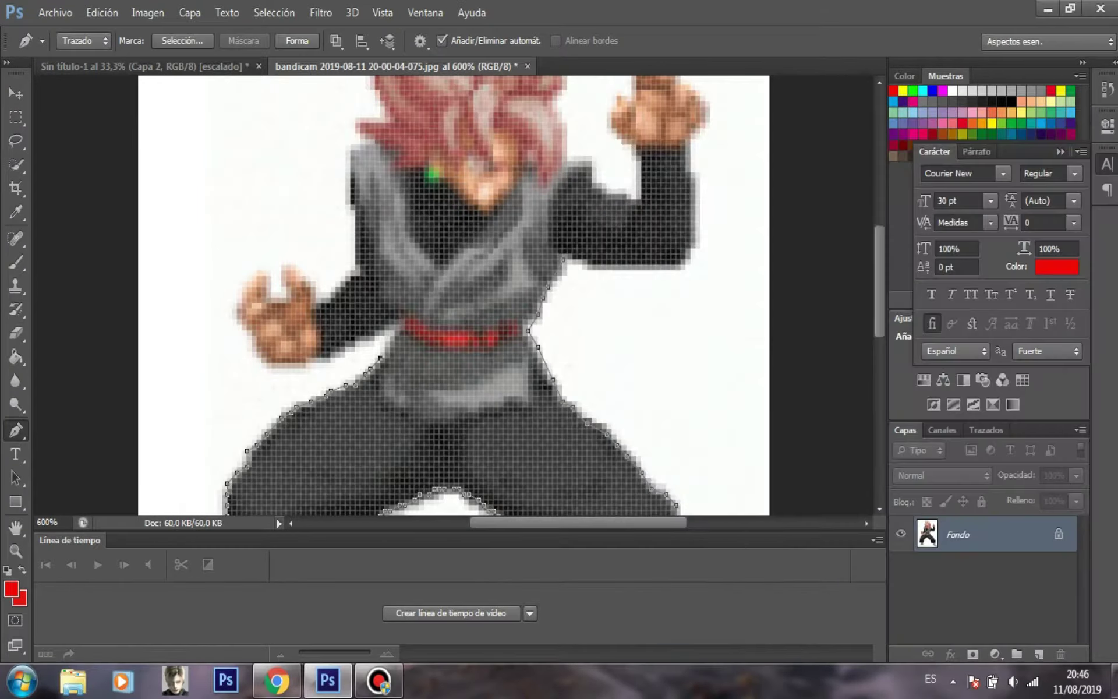
Outline the lowered left forearm's underside and the open hand up to the gap between the fingers
click(331, 357)
click(296, 363)
click(261, 357)
click(247, 331)
click(242, 303)
click(251, 282)
click(266, 271)
click(287, 297)
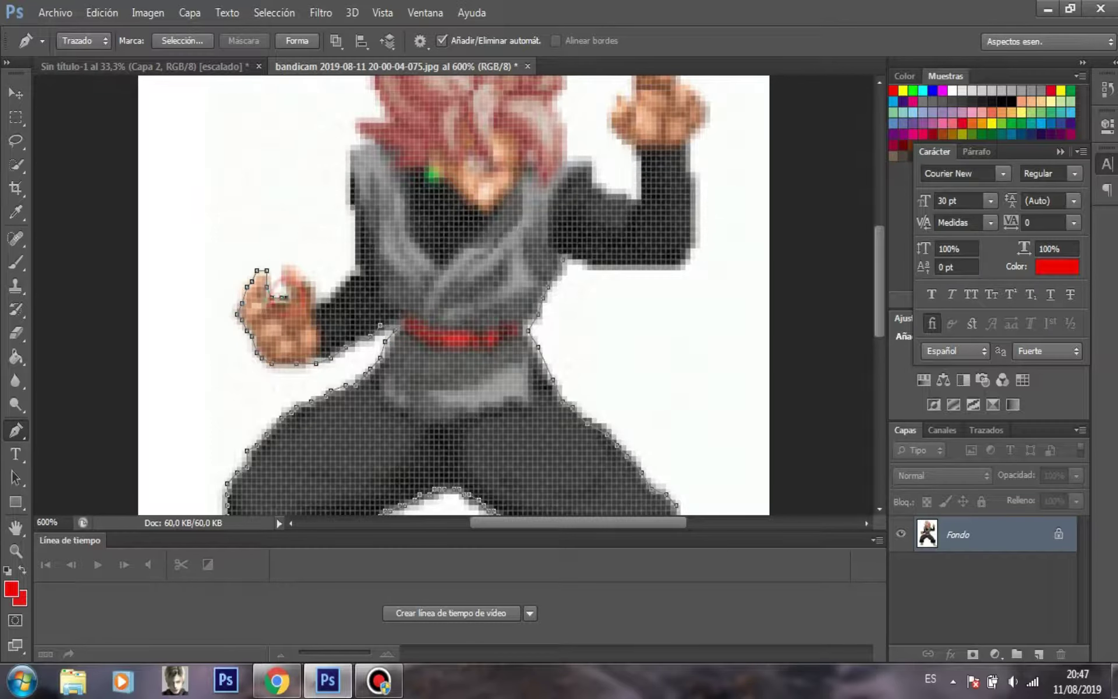
Trace the top of the left forearm and the left side of the torso up to the shoulder
click(340, 282)
click(355, 269)
click(361, 256)
click(360, 243)
click(360, 227)
click(356, 211)
click(370, 139)
Outline the lower left edge of the pink hair above the shoulder
click(355, 123)
click(360, 118)
click(385, 117)
click(385, 107)
click(379, 90)
click(371, 80)
scroll(371, 79, up, 3)
click(381, 247)
click(390, 237)
Trace the path around the tallest hair spikes on the upper left of the head
click(385, 172)
click(400, 172)
click(415, 123)
right_click(412, 136)
click(432, 150)
click(429, 128)
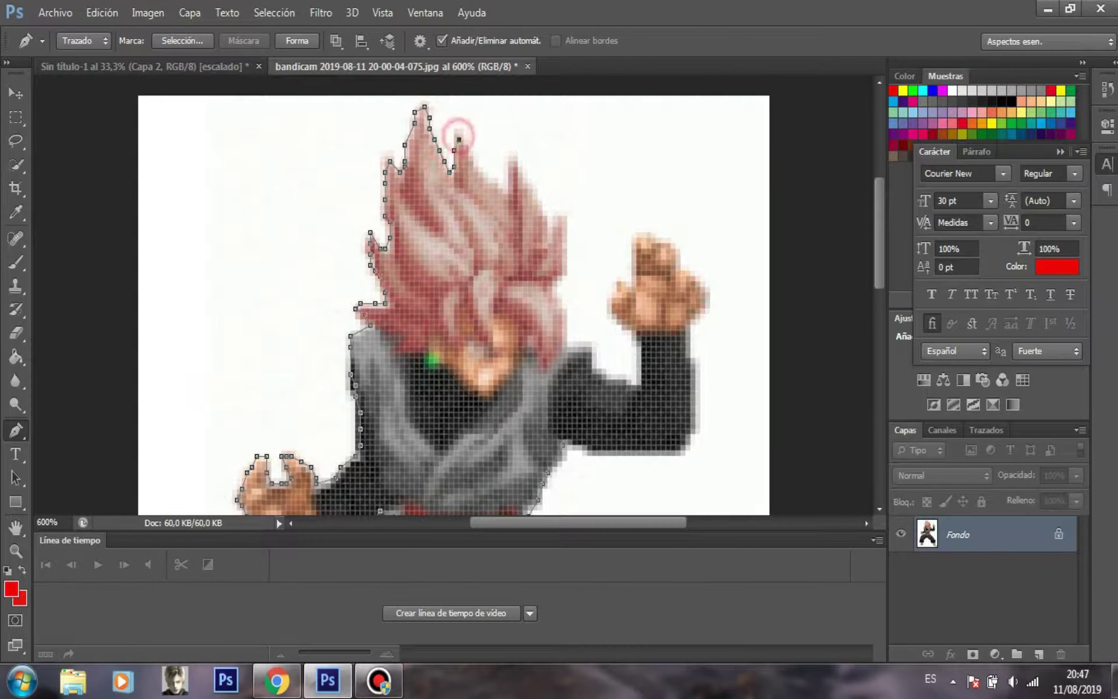
Outline the middle hair spikes across the top of the head
click(475, 166)
click(483, 171)
click(498, 188)
click(509, 182)
click(509, 161)
click(518, 162)
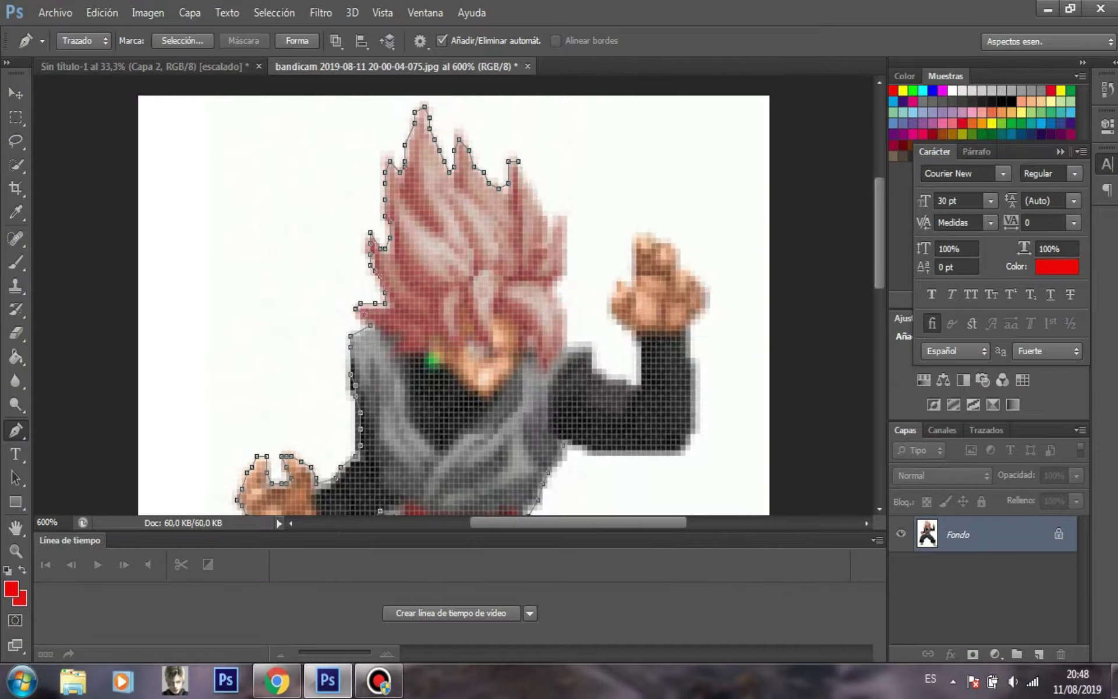
Trace the right side of the hair down towards the shoulder
click(557, 216)
click(567, 215)
click(568, 242)
click(568, 265)
click(562, 272)
click(558, 303)
click(562, 324)
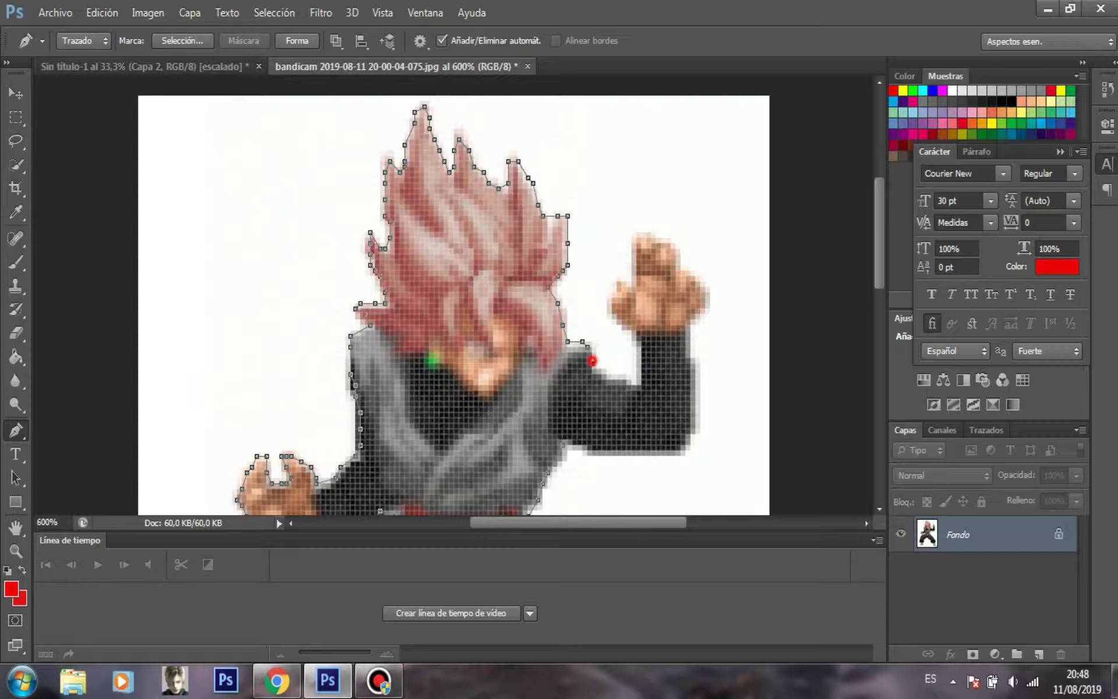
Outline the raised fist with the Pen path, from its left side over the knuckles to the wrist
click(612, 297)
click(632, 281)
click(636, 254)
click(647, 237)
right_click(656, 243)
click(666, 244)
click(681, 270)
click(706, 292)
click(701, 314)
click(691, 331)
Finish the path around the raised arm and place the cut-out fighter in Sin título-1, beside Goku
click(697, 361)
click(697, 430)
click(683, 449)
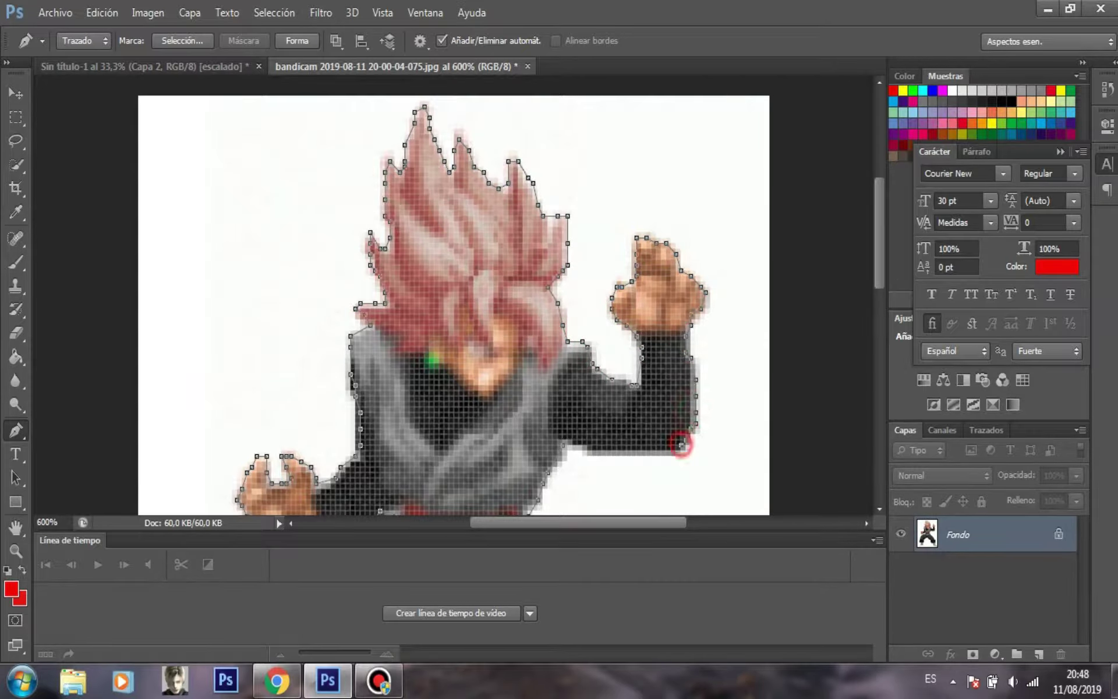
click(588, 453)
click(563, 446)
right_click(513, 326)
click(578, 326)
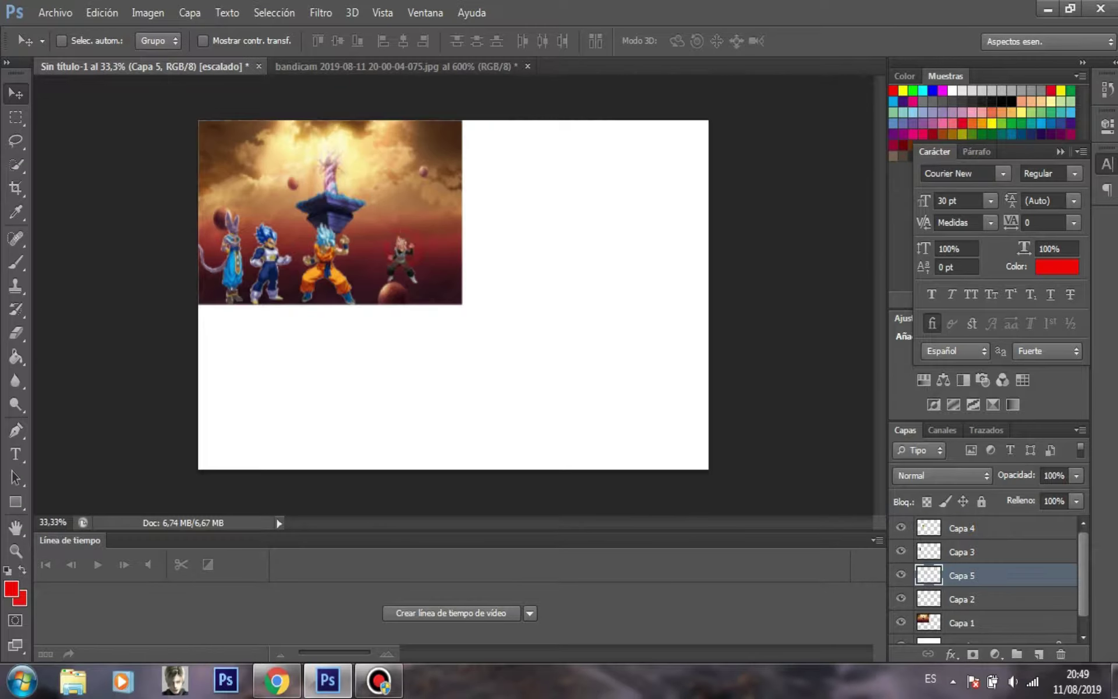
Enlarge the pink-haired fighter on Capa 5 with Free Transform, stretching its height and width
key(ctrl+t)
drag(394, 257, 394, 224)
drag(379, 264, 366, 264)
drag(409, 264, 418, 265)
key(Return)
click(527, 66)
click(588, 257)
key(ctrl+o)
scroll(524, 349, down, 5)
double_click(466, 529)
Start a Pen path on the green-clothed fighter along the inner edge of the left fist and wristband
key(ctrl+plus)
key(ctrl+plus)
key(ctrl+plus)
key(ctrl+plus)
key(ctrl+plus)
key(ctrl+plus)
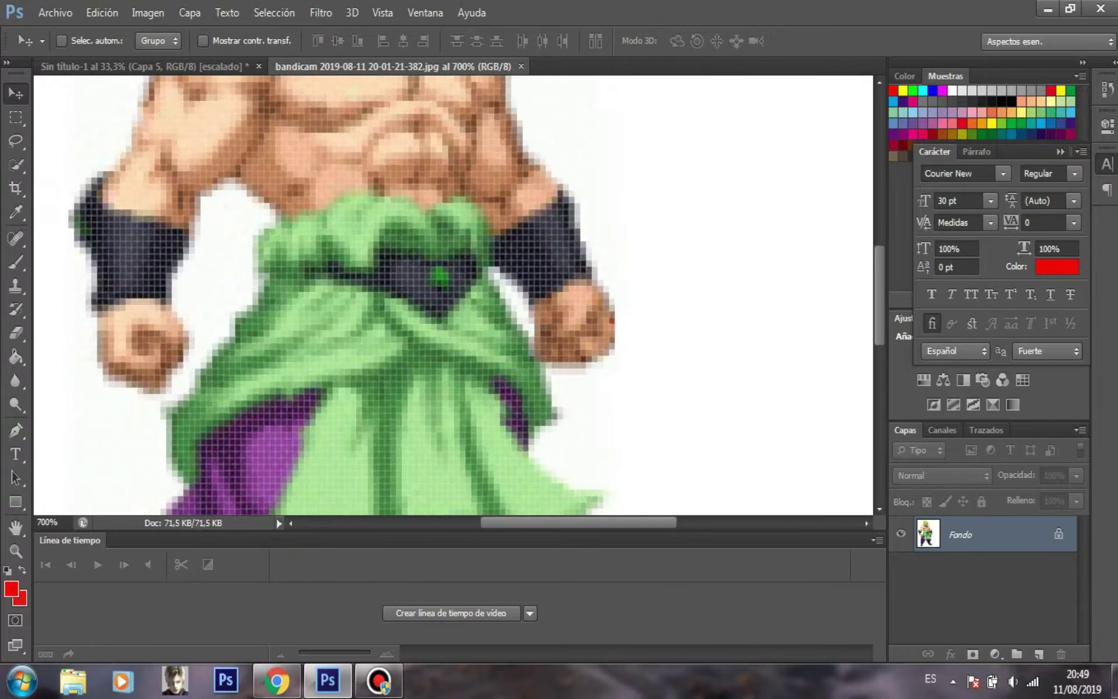
click(15, 431)
click(184, 350)
click(189, 343)
click(178, 324)
click(167, 306)
click(167, 287)
click(172, 274)
Continue the path from the left armpit down the torso to the edge of the green waist cloth
click(241, 178)
click(258, 196)
click(270, 203)
click(282, 216)
click(276, 216)
click(270, 229)
click(258, 242)
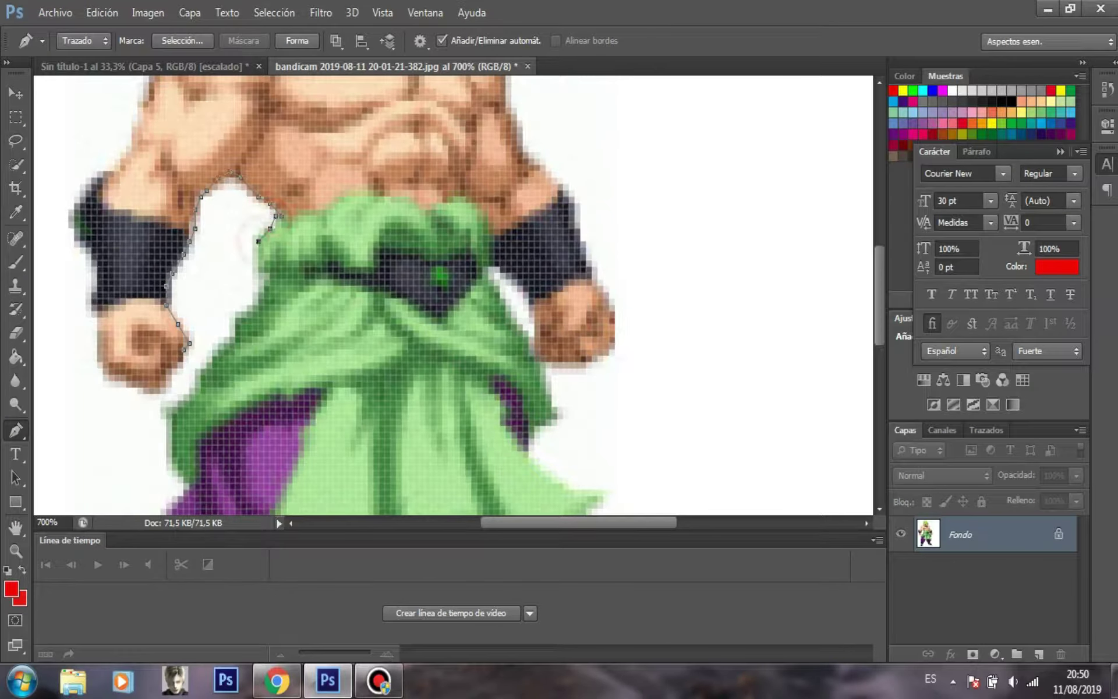
click(258, 254)
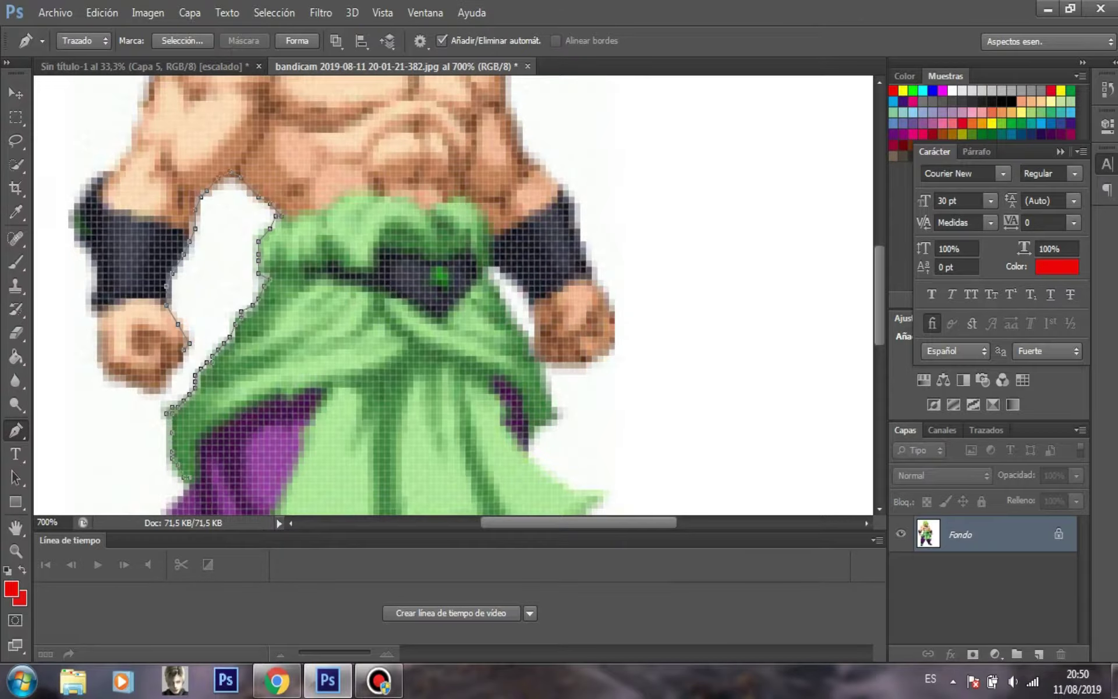
Continue the path down the outer edge of the left purple trouser leg and the black boot shaft
scroll(186, 408, down, 4)
click(166, 330)
click(148, 366)
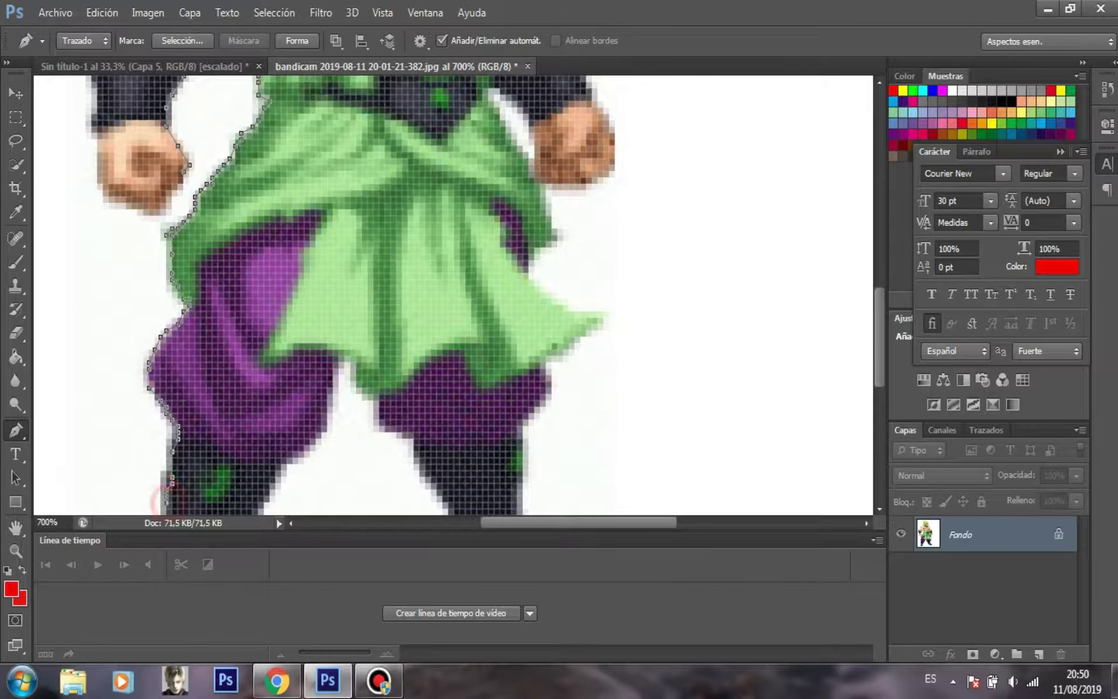
scroll(168, 502, down, 6)
click(166, 247)
Trace the path around the foot of the left boot, from the ankle under the sole to its inner side
click(160, 271)
click(143, 303)
click(148, 323)
click(162, 336)
click(189, 336)
right_click(203, 334)
click(201, 336)
click(213, 329)
Continue the path up the inner edge of the left boot and purple trouser leg to the green cloth
click(225, 285)
click(242, 252)
click(270, 208)
click(305, 163)
click(322, 144)
click(328, 131)
click(333, 113)
click(333, 94)
click(333, 81)
Trace the path along the green cloth's hem between the legs to the inner edge of the right trouser leg
drag(884, 410, 883, 335)
click(340, 393)
click(345, 387)
right_click(382, 466)
click(385, 457)
click(397, 464)
click(408, 464)
click(414, 470)
click(414, 489)
Continue the path down the inner edge of the right boot and under its heel
scroll(414, 490, down, 3)
click(425, 322)
click(459, 418)
right_click(473, 424)
click(477, 418)
click(489, 420)
click(511, 437)
Trace the path along the sole of the right boot and around its toe
right_click(519, 444)
click(517, 443)
right_click(519, 444)
click(517, 437)
click(534, 438)
click(552, 437)
click(563, 437)
click(581, 431)
click(575, 418)
click(569, 412)
click(563, 406)
Continue the path along the outer edge of the right trouser leg and the green cloth's hem toward its pointed tip
click(552, 227)
click(546, 214)
click(546, 208)
click(558, 202)
click(574, 189)
click(586, 182)
click(592, 176)
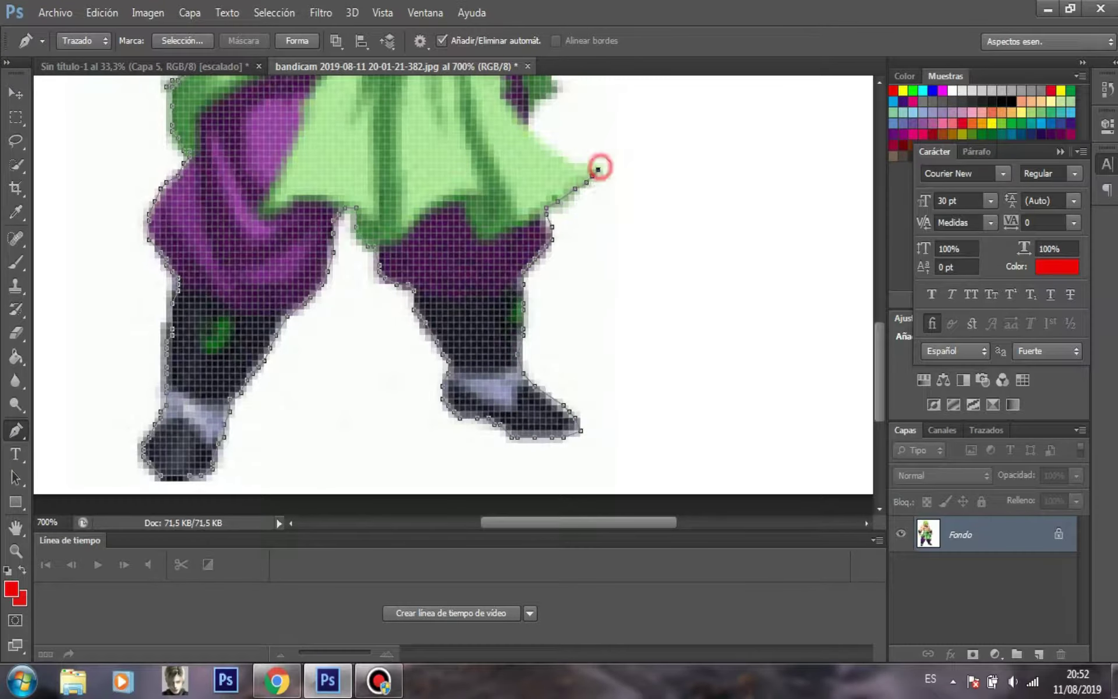
Continue the path up the right edge of the green cloth and around the right fist and wristband
scroll(552, 86, up, 4)
click(511, 204)
click(534, 254)
click(564, 292)
click(599, 286)
click(610, 239)
click(593, 198)
click(575, 146)
click(552, 107)
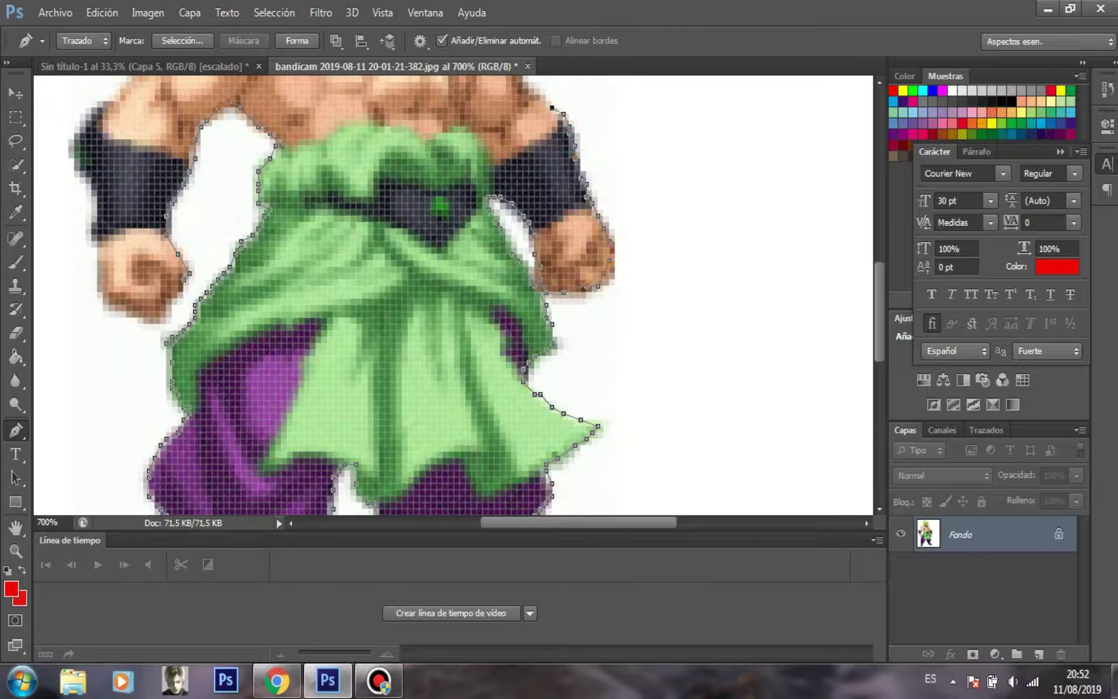
Continue the path up the outer edge of the right arm and over the shoulder to the neck
scroll(552, 106, up, 6)
click(541, 425)
click(495, 292)
click(460, 266)
click(426, 259)
Trace the path along the face and the green hair spikes on the right side of the head
click(419, 222)
click(443, 208)
click(460, 190)
click(442, 158)
click(460, 152)
click(454, 138)
click(431, 125)
click(431, 100)
click(420, 126)
click(413, 100)
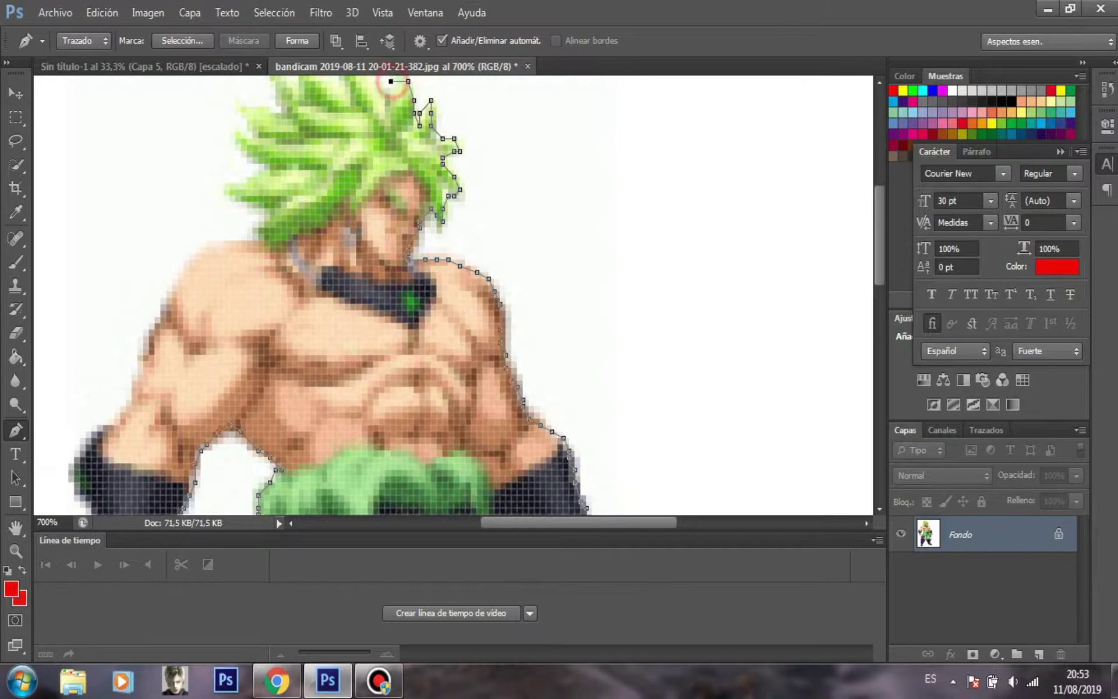
click(408, 80)
click(390, 81)
Continue the path along the green hair spikes at the top of the head
scroll(390, 81, up, 3)
click(350, 229)
click(315, 216)
click(298, 223)
click(275, 204)
Trace the path around the green hair spikes on the left side of the head down to the neck
click(282, 248)
click(246, 248)
click(241, 261)
click(247, 286)
click(253, 293)
click(270, 300)
click(258, 307)
click(247, 318)
click(224, 318)
click(241, 331)
click(253, 344)
click(264, 357)
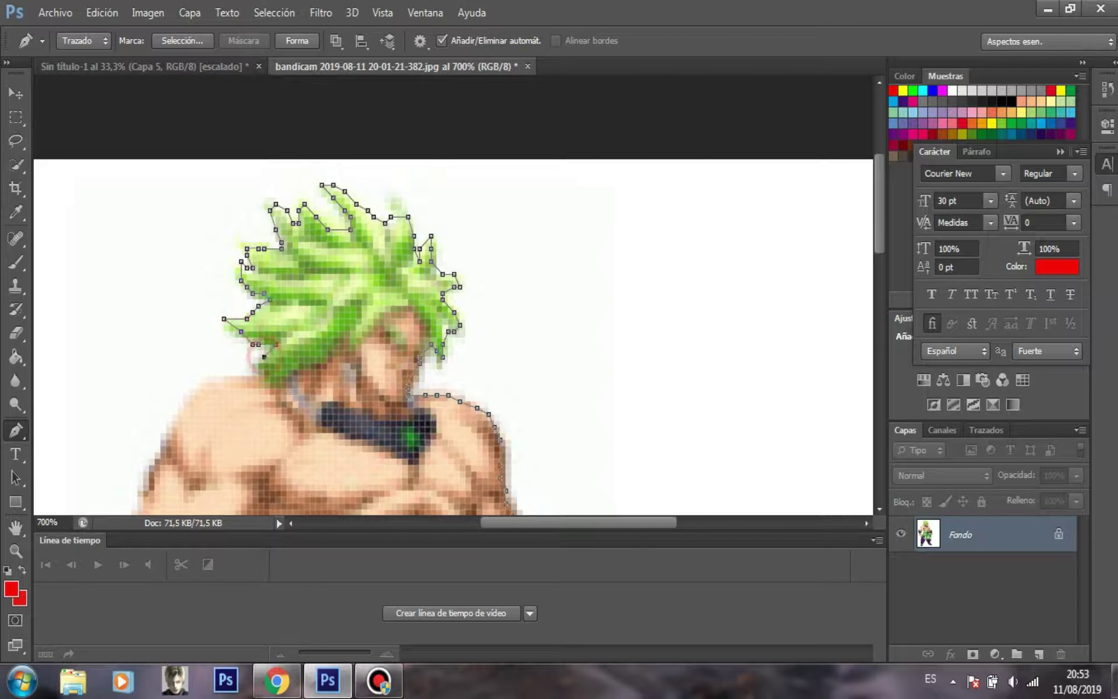
Continue the path over the left shoulder and down the outer edge of the left upper arm
click(206, 382)
click(183, 408)
click(166, 439)
click(154, 465)
drag(879, 197, 879, 260)
click(138, 241)
Trace the path around the outer edge of the left wristband and fist and close it at its starting point
click(97, 298)
click(92, 413)
click(97, 439)
click(103, 470)
click(134, 507)
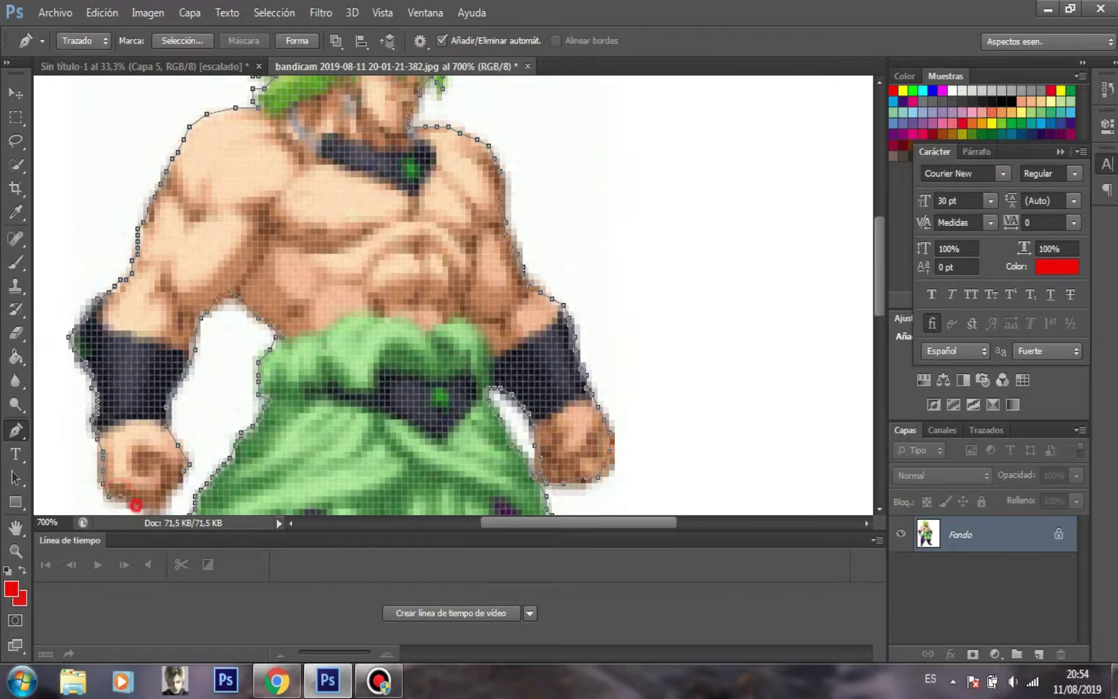
click(166, 504)
click(184, 470)
Convert the closed path into a selection and place the green-haired fighter beside the pink-haired one in the composition
right_click(447, 233)
click(515, 324)
key(Return)
key(v)
drag(349, 262, 462, 255)
Stretch the green-haired fighter's height upward and downward with Free Transform
key(ctrl+t)
drag(439, 287, 439, 306)
drag(439, 223, 440, 202)
key(Return)
Open c30a9363ab50340e8e7421c0f498ec4e.jpg and place the red-haired fighter's artwork beside the Dragon Ball background as a new layer
click(55, 12)
click(80, 215)
click(586, 436)
click(466, 300)
click(724, 412)
click(657, 167)
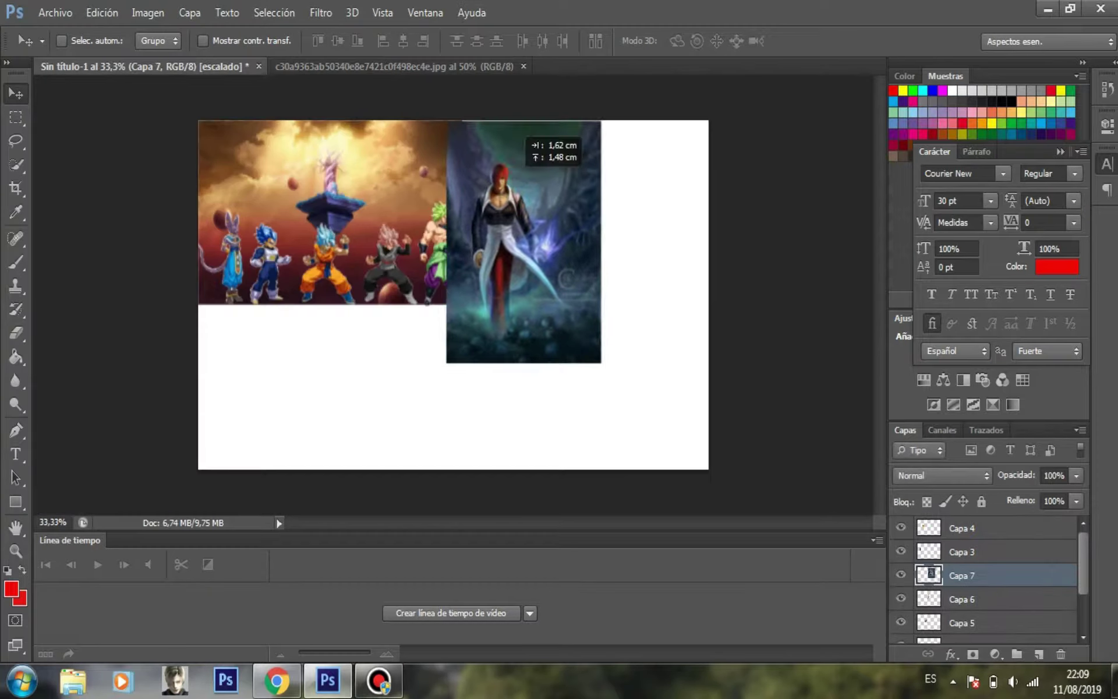
drag(517, 176, 519, 176)
Shrink the artwork on Capa 7 with Free Transform to match the Dragon Ball background's height and adjoin its right edge
key(ctrl+t)
drag(525, 362, 525, 304)
drag(525, 233, 538, 233)
drag(615, 212, 542, 214)
mouse_move(504, 304)
mouse_down()
mouse_move(504, 314)
mouse_move(505, 304)
mouse_up()
key(Return)
click(523, 66)
key(ctrl+o)
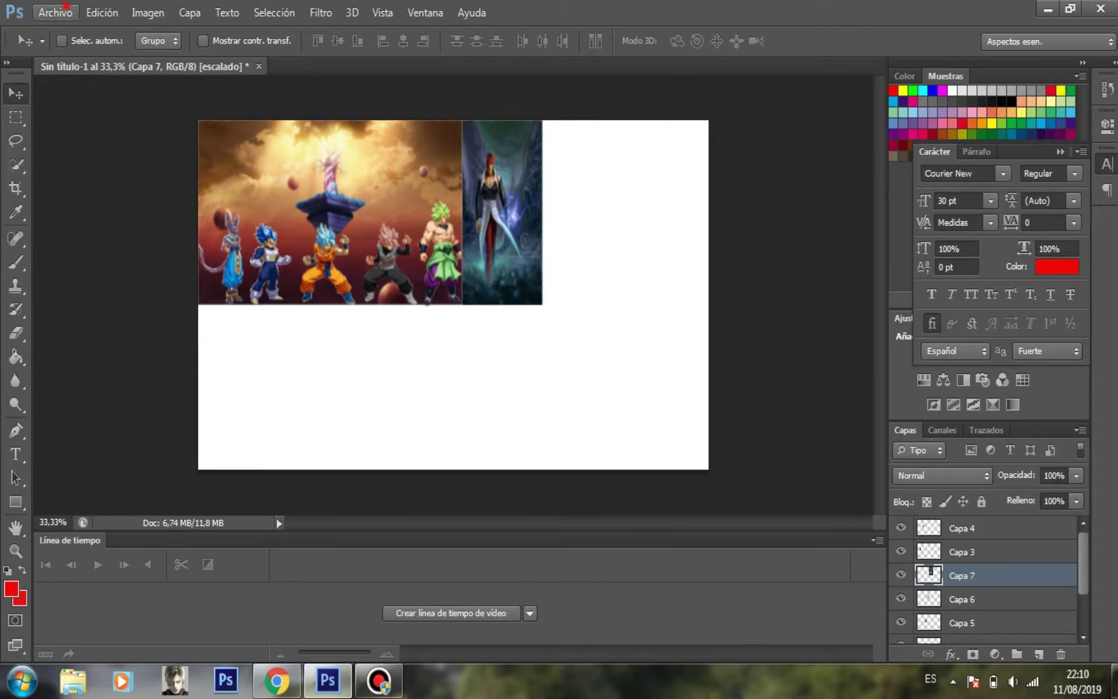
scroll(524, 344, down, 5)
double_click(462, 396)
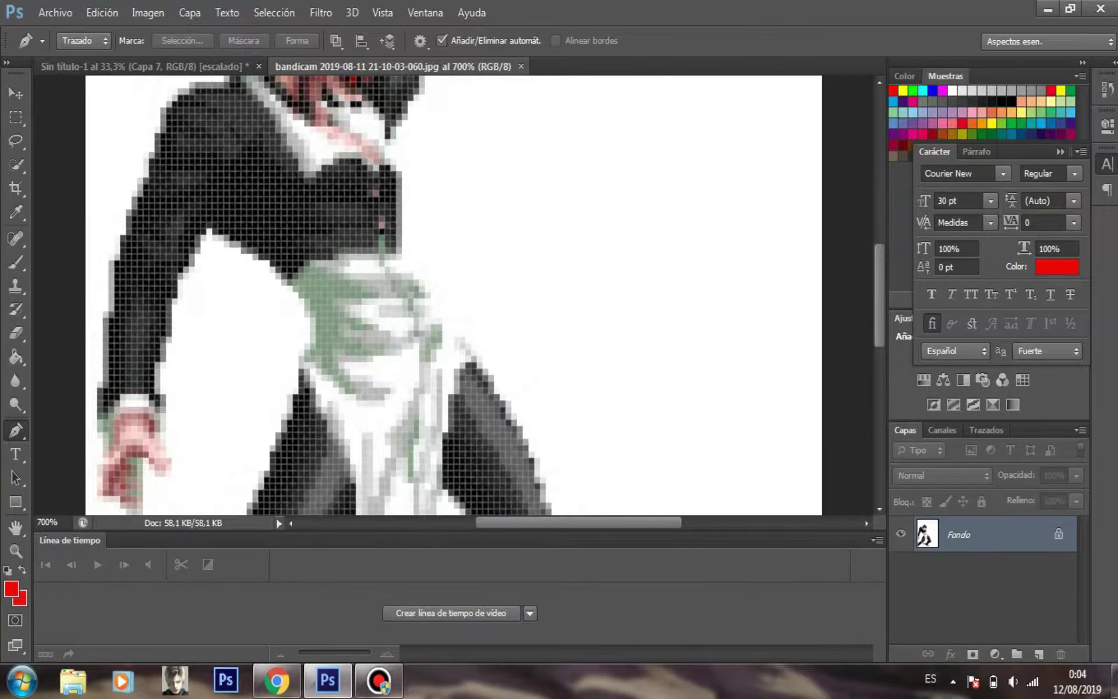
Start a Pen path on the black-clothed fighter from the right side of the waist along the sash to the upper thigh
click(420, 280)
click(425, 291)
click(431, 299)
click(437, 311)
click(443, 324)
click(454, 337)
click(460, 344)
click(472, 355)
click(478, 362)
click(498, 395)
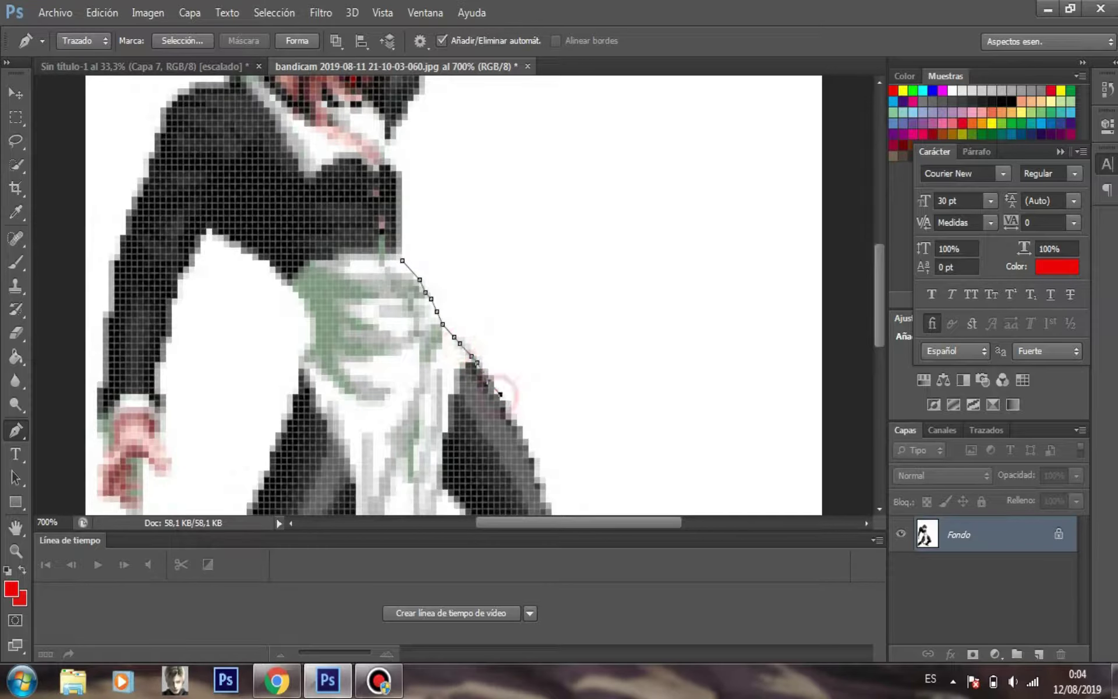
Continue the path down the outer edge of the right thigh to just above the knee strap
click(535, 471)
click(540, 478)
click(540, 490)
click(546, 503)
click(546, 508)
drag(880, 284, 880, 360)
click(552, 207)
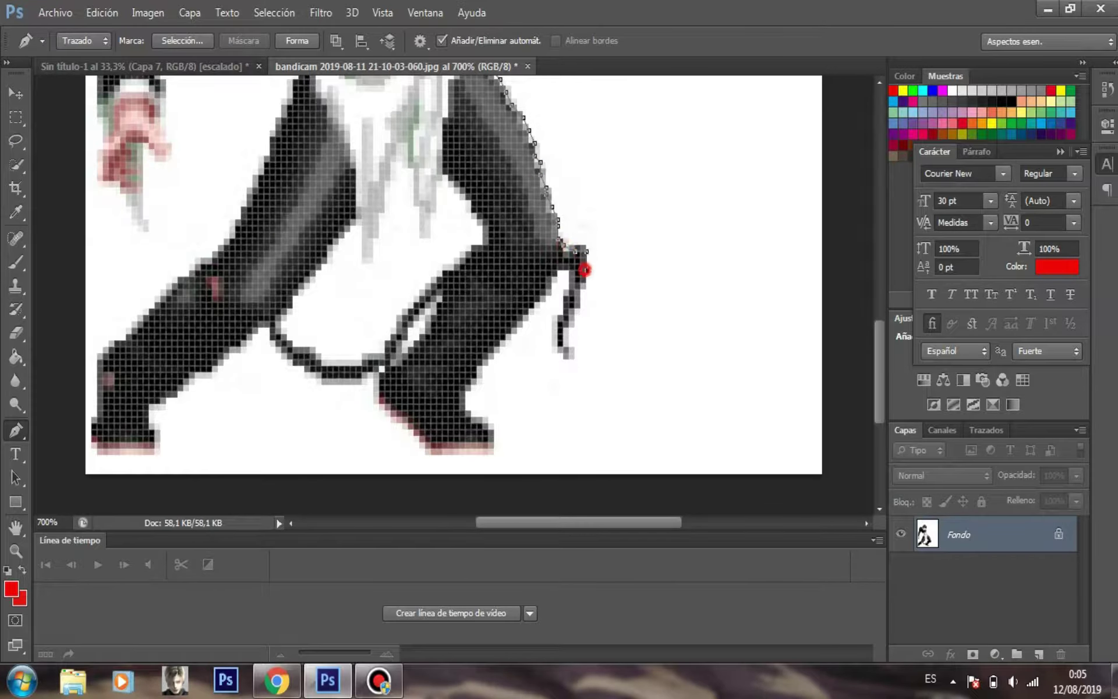
Trace the Pen path around the dangling end of the right knee strap and back up its inner edge
click(563, 327)
click(564, 339)
click(569, 350)
click(559, 315)
click(569, 296)
click(570, 269)
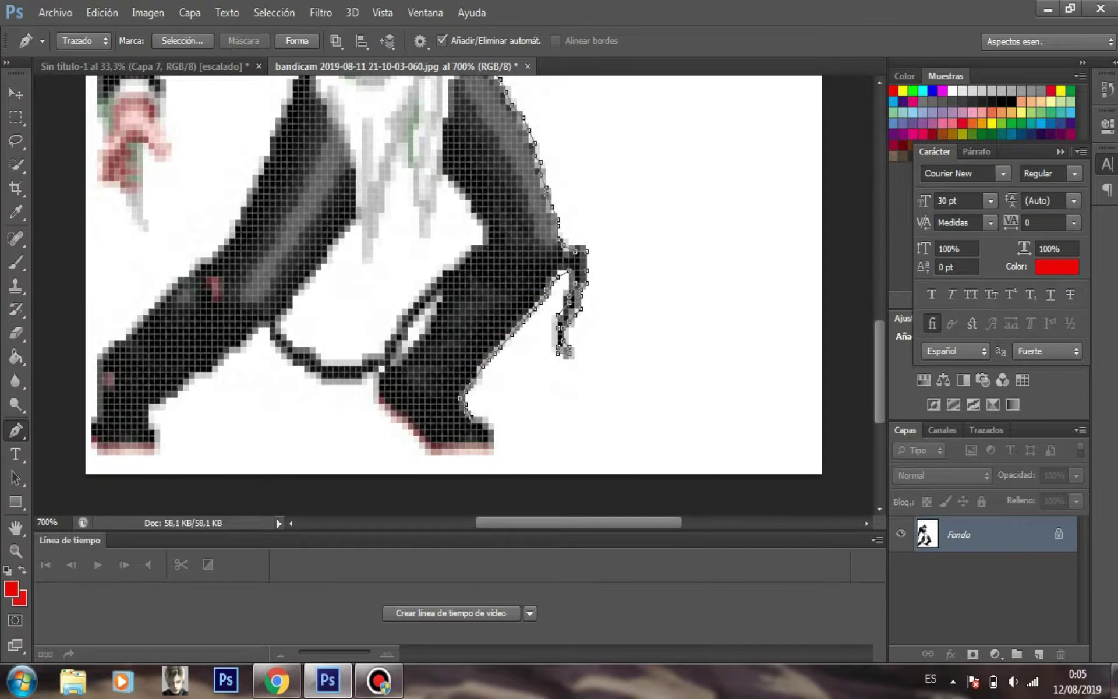
Continue the path around the right shoe, along its sole and up to the front of the ankle
click(476, 417)
click(489, 423)
click(494, 430)
click(495, 456)
click(404, 426)
click(395, 418)
click(386, 410)
click(379, 395)
Trace the narrow gap between the strap and the right shin, and follow the strap's lower edge toward the left knee
click(386, 373)
click(413, 341)
click(426, 327)
click(433, 310)
click(403, 333)
click(362, 378)
click(345, 385)
click(322, 379)
click(310, 372)
click(299, 366)
click(287, 359)
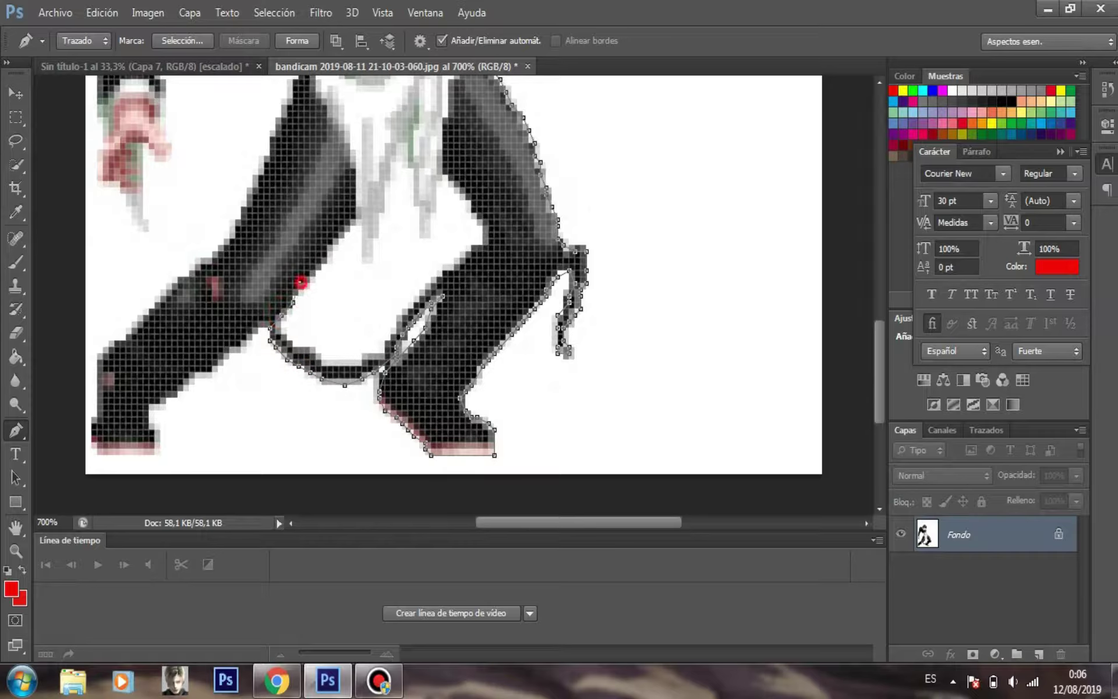
Continue the path from the left thigh's inner edge around the two hanging shirt tails
click(362, 257)
click(372, 245)
click(379, 232)
click(380, 214)
click(386, 188)
click(396, 163)
click(407, 163)
click(413, 169)
click(419, 231)
click(426, 231)
click(431, 227)
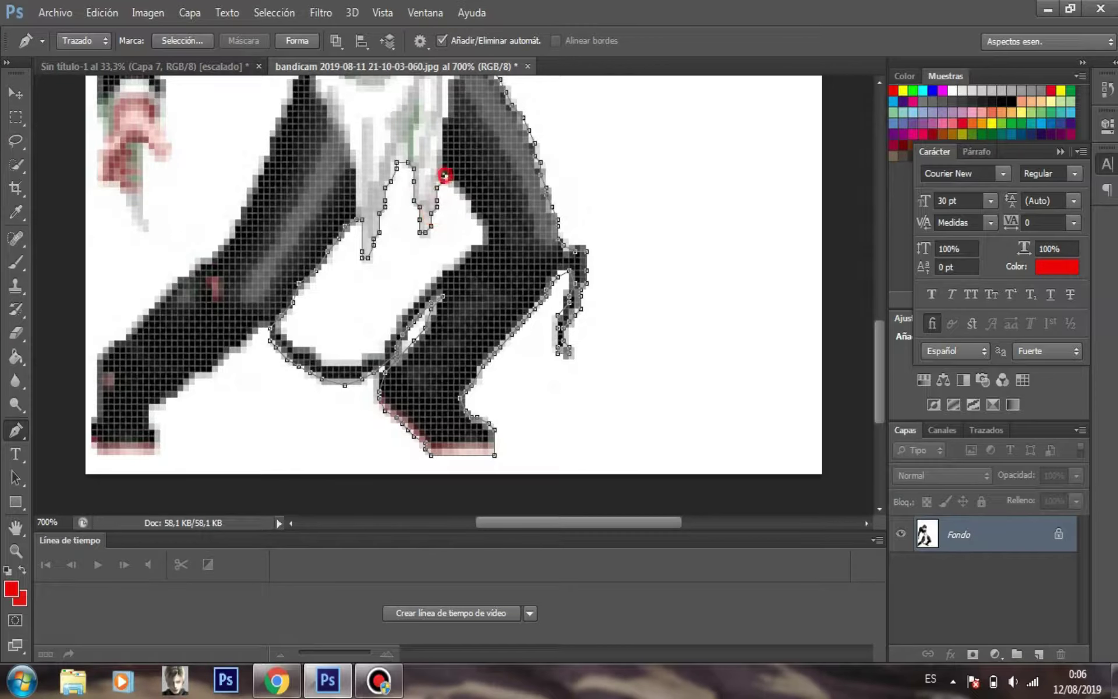
Continue the path down the right thigh's inner edge and back along the strap's upper edge to the left leg
click(481, 245)
click(472, 257)
click(460, 262)
click(402, 323)
click(396, 334)
click(387, 347)
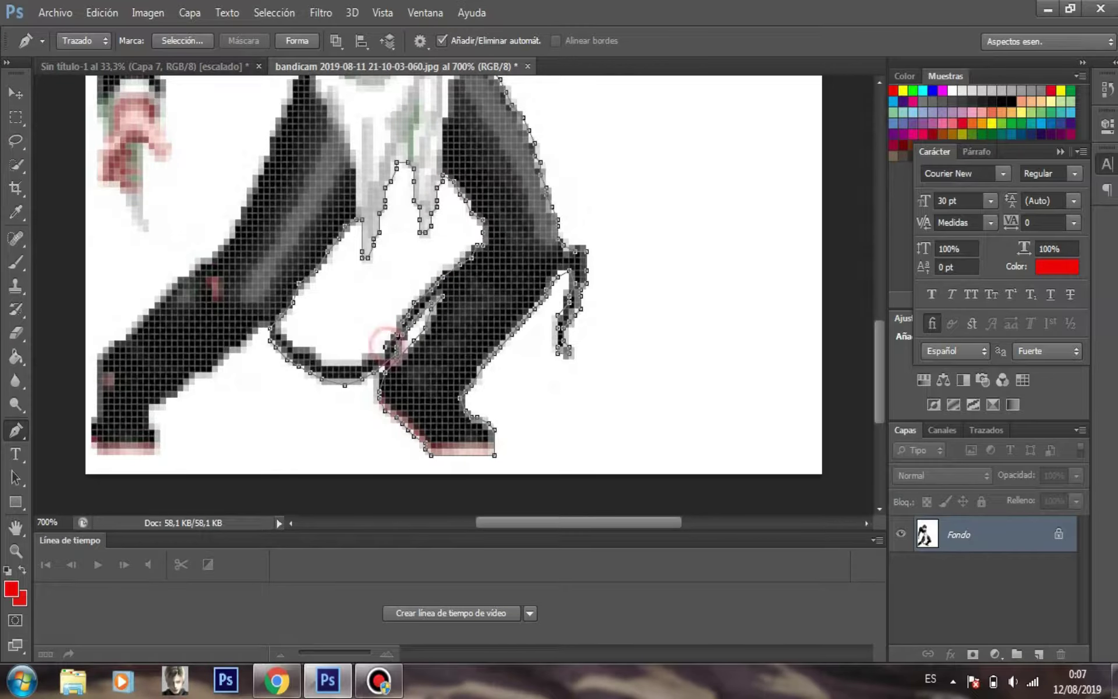
click(356, 366)
click(344, 366)
click(333, 367)
click(321, 366)
click(314, 356)
click(264, 321)
Outline the left lower leg from the back of the calf around the shoe and up the front of the shin
click(258, 335)
click(172, 386)
click(161, 393)
click(151, 403)
click(145, 414)
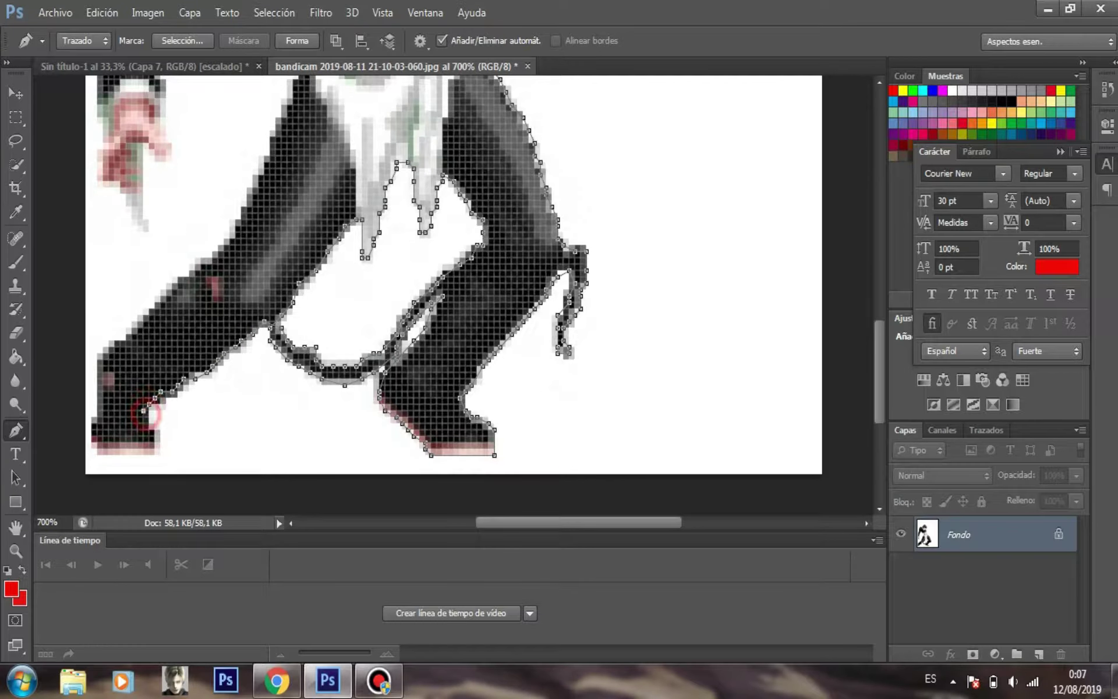
click(105, 360)
click(115, 348)
click(125, 336)
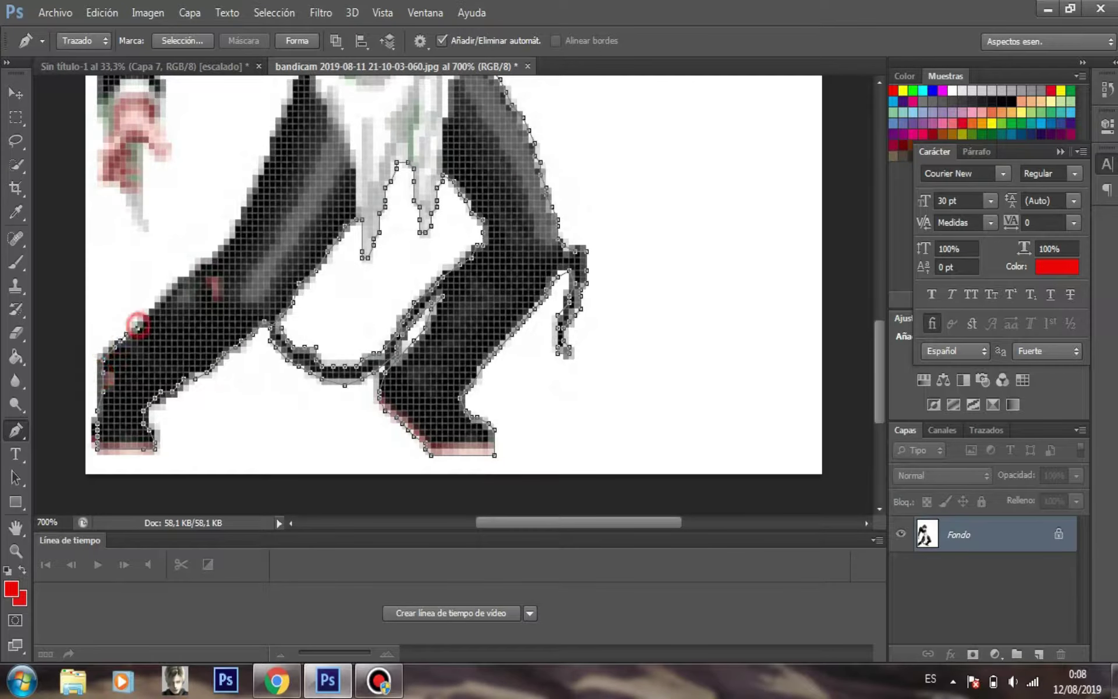
Continue the path up the left thigh's outer edge and along the waist to the jacket's lower edge
click(222, 245)
click(236, 227)
click(246, 206)
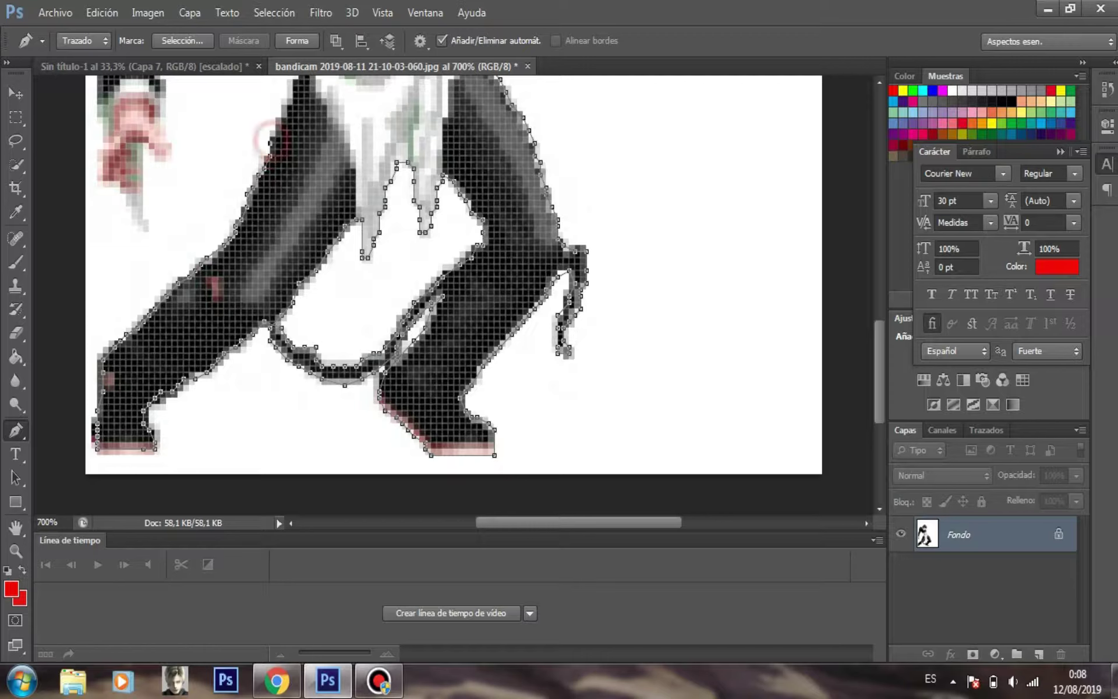
scroll(453, 296, up, 5)
click(300, 210)
click(304, 197)
click(312, 178)
click(317, 167)
click(311, 147)
click(303, 133)
click(278, 105)
Continue the path along the jacket's underside to the armpit and down the inner sleeve toward the wrist
scroll(453, 295, up, 6)
click(235, 261)
click(224, 253)
click(207, 248)
click(178, 299)
click(167, 362)
right_click(172, 318)
click(228, 230)
click(160, 372)
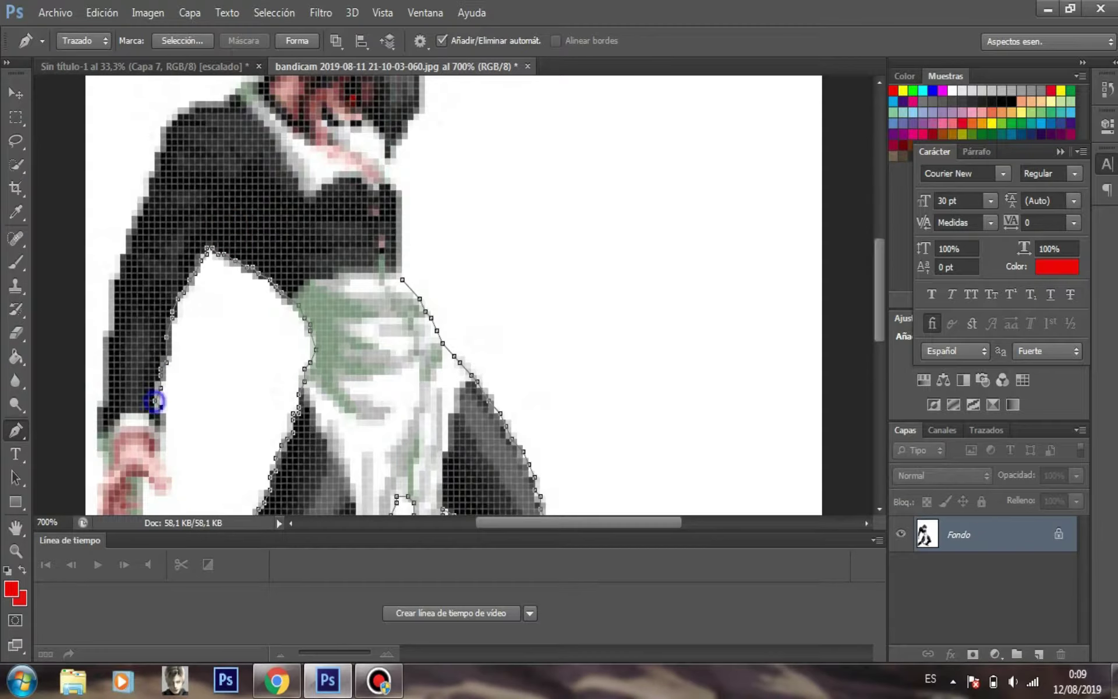
Continue the path around the hand and up the sleeve's outer edge to the upper arm
scroll(158, 489, down, 4)
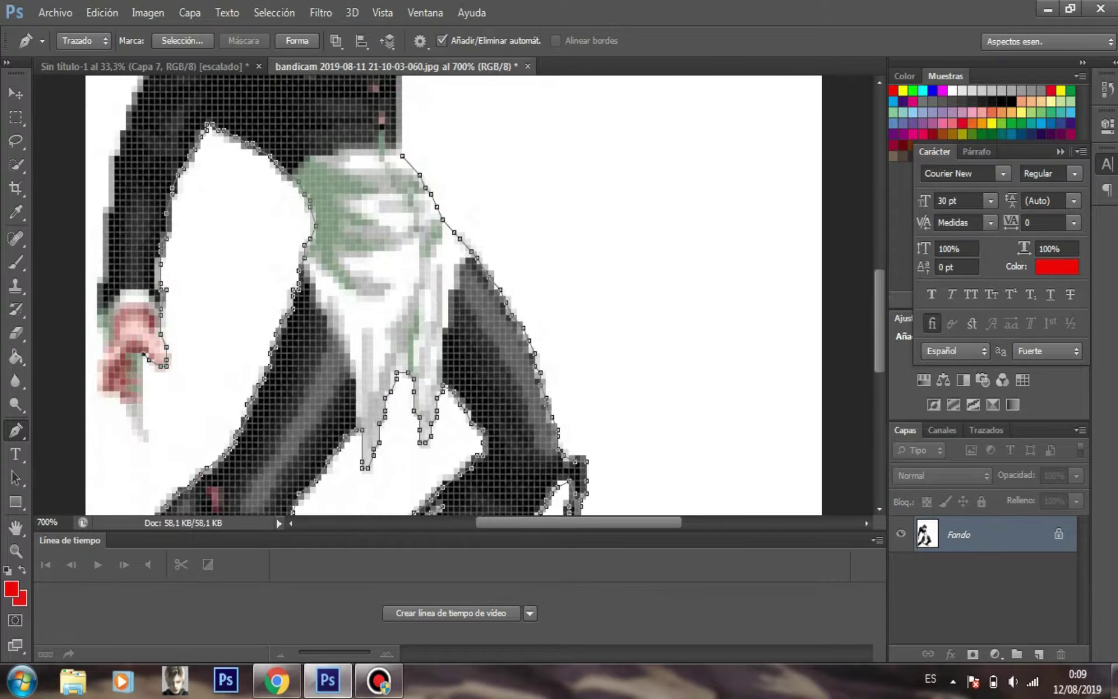
click(102, 282)
click(108, 221)
click(109, 207)
click(114, 181)
click(115, 162)
click(121, 143)
click(126, 131)
scroll(141, 84, up, 8)
click(149, 326)
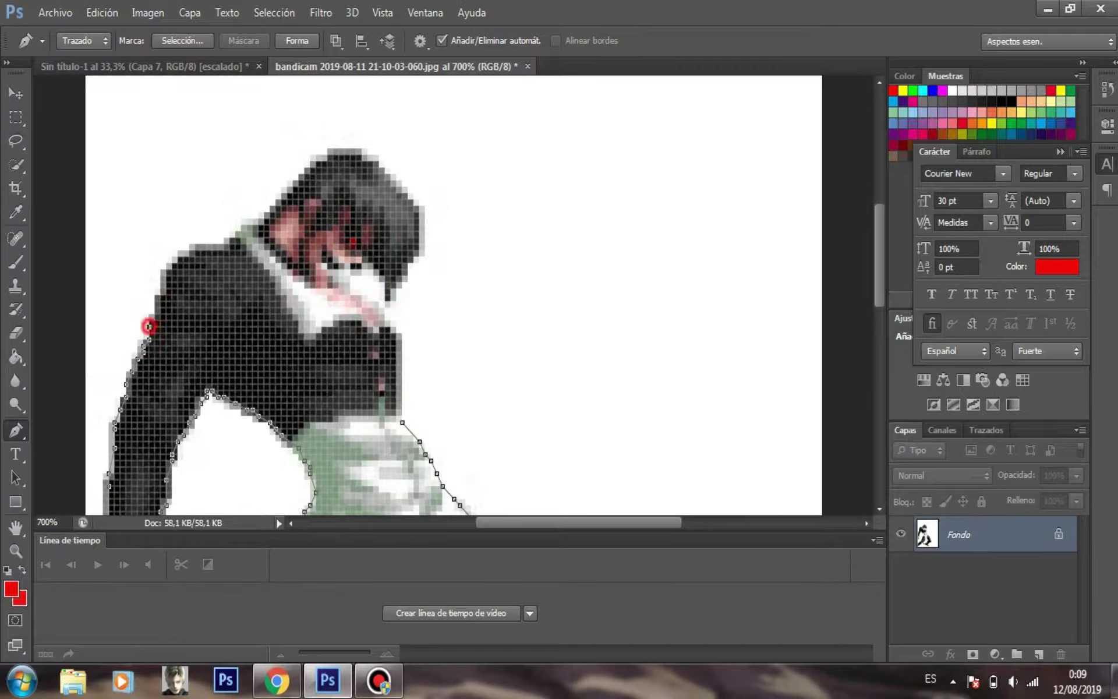
Refine the path on the upper arm and continue it over the shoulder
right_click(160, 295)
click(198, 225)
click(155, 315)
click(155, 295)
click(161, 289)
click(167, 270)
click(173, 263)
click(190, 251)
Continue the path along the collar and the back of the hair to the crown of the head
click(252, 219)
click(269, 215)
click(283, 199)
click(297, 183)
click(310, 173)
click(317, 160)
click(328, 154)
click(368, 149)
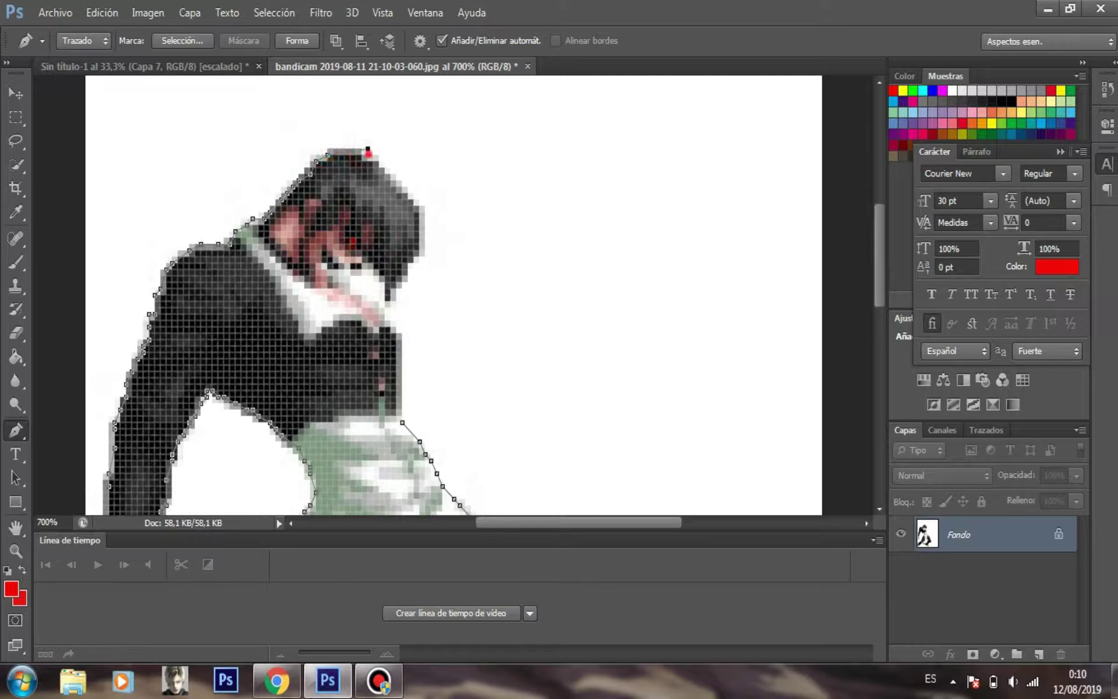
Continue the path down the front of the hair to its tips beside the face
click(408, 193)
click(416, 206)
click(408, 270)
click(408, 276)
click(408, 283)
click(402, 282)
click(396, 289)
click(396, 294)
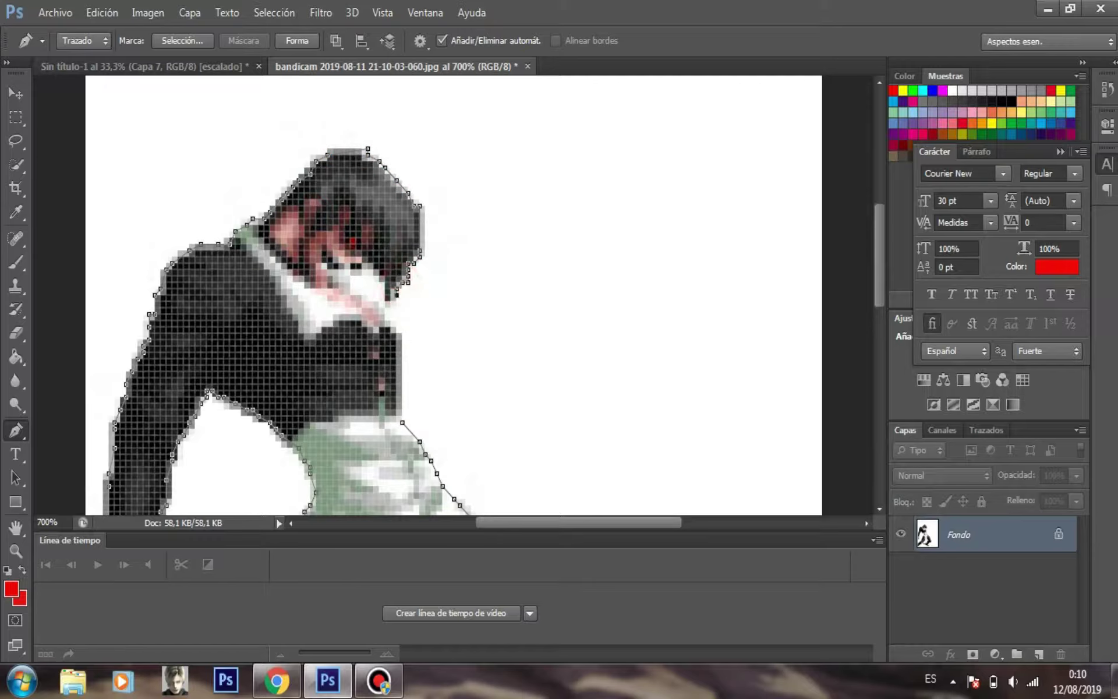
Trace the face, chin and chest edge, and close the path at its starting point on the waist
click(351, 276)
click(353, 283)
click(362, 295)
click(368, 301)
click(379, 307)
click(385, 318)
click(392, 327)
right_click(402, 412)
click(402, 423)
Convert the closed path to a selection and move the cut-out fighter into the Sin título-1 composition
right_click(315, 373)
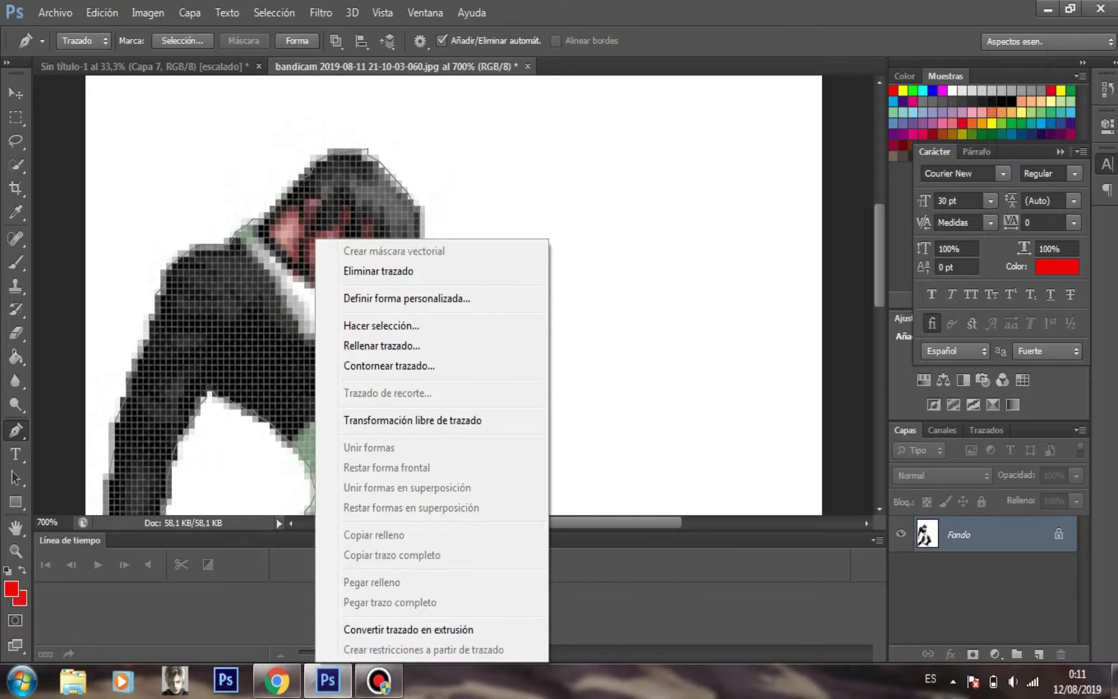
click(387, 324)
key(Return)
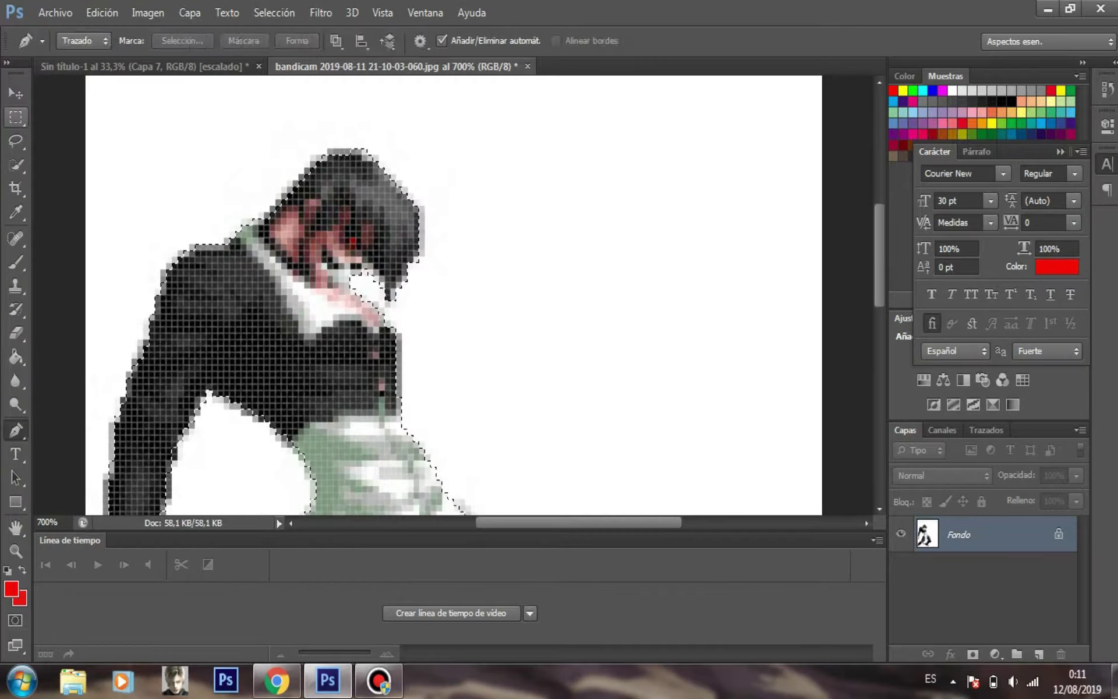
click(16, 93)
drag(337, 288, 519, 239)
drag(520, 239, 503, 262)
drag(503, 262, 466, 223)
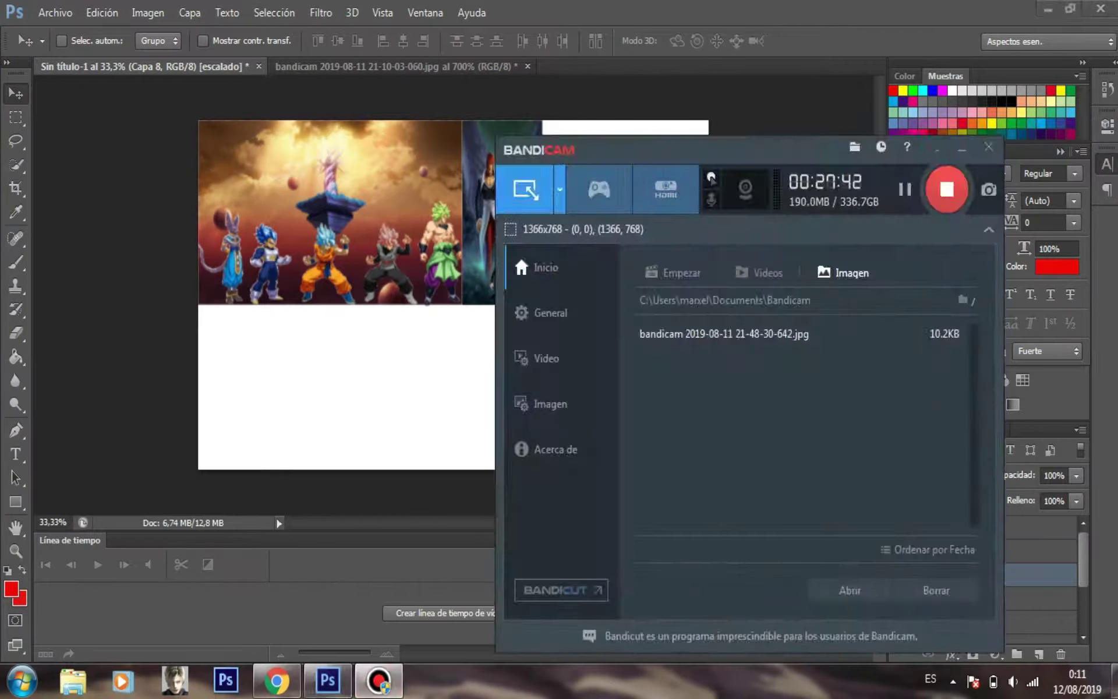
Apply Free Transform to the fighter on Capa 8 and minimize the Bandicam recorder window
key(ctrl+t)
key(Return)
click(379, 680)
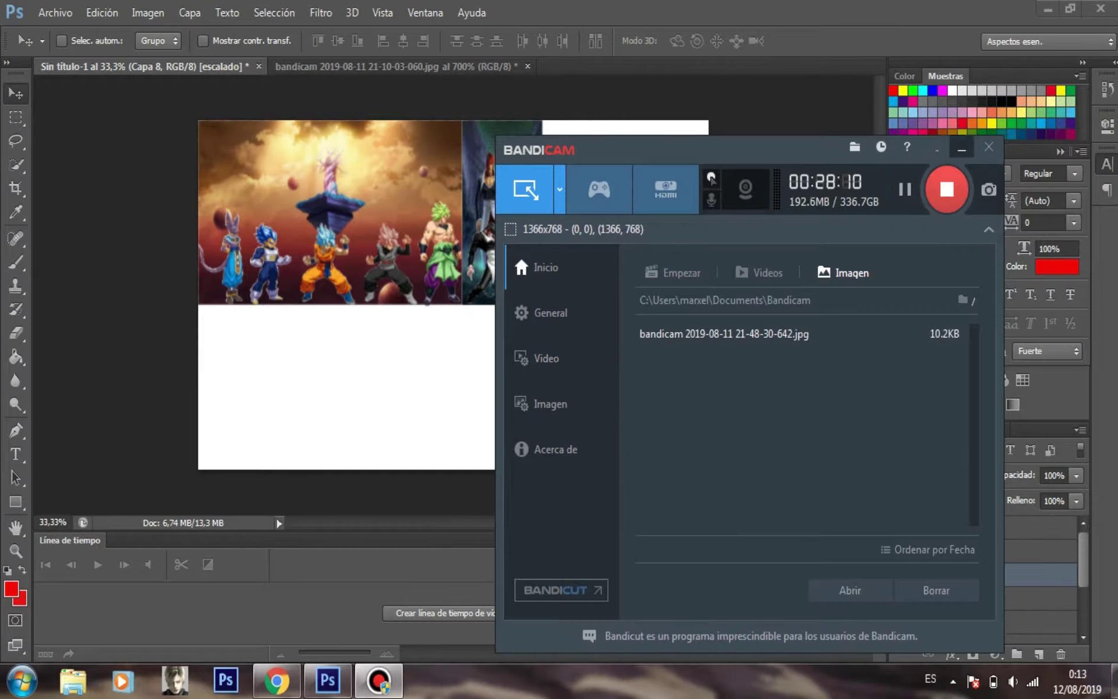
click(961, 146)
Open 48618d0dab7e129e4a56e45d613ad967.jpg and close the black-clothed fighter's source image without saving
click(55, 13)
click(62, 50)
drag(732, 212, 733, 417)
double_click(484, 278)
click(527, 66)
key(n)
Bring the opened artwork into Sin título-1 and shrink it with Free Transform to adjoin the Capa 7 artwork's right edge at matching height
drag(400, 248, 513, 217)
key(ctrl+t)
drag(452, 265, 542, 265)
drag(612, 411, 612, 305)
drag(678, 213, 615, 212)
key(Return)
key(ctrl+t)
key(Return)
key(ctrl+o)
double_click(427, 287)
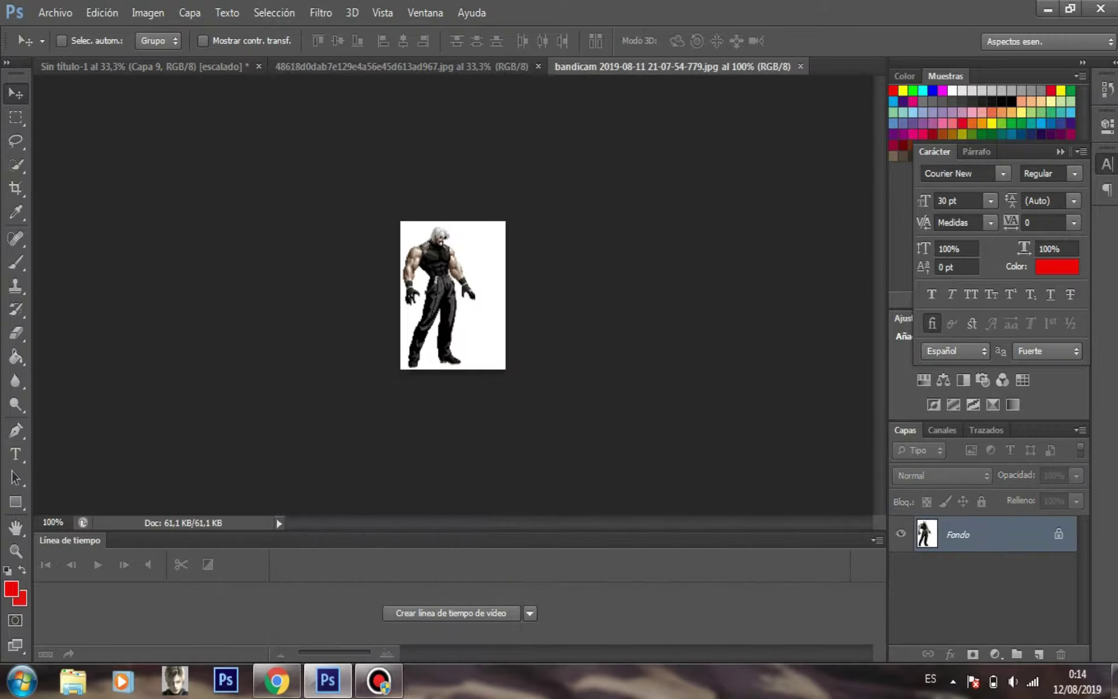
Start a Pen tool path at the black-clothed fighter's waist, tracing down to the image-right hip
key(ctrl+plus)
key(ctrl+plus)
key(ctrl+plus)
key(ctrl+plus)
key(ctrl+plus)
key(ctrl+plus)
key(ctrl+plus)
key(p)
click(422, 96)
click(467, 226)
click(467, 256)
click(474, 256)
Continue the path down the outer edge of the fighter's image-right leg to the calf
right_click(480, 285)
click(474, 322)
click(474, 329)
click(488, 336)
click(481, 365)
click(468, 467)
click(467, 503)
scroll(468, 504, down, 3)
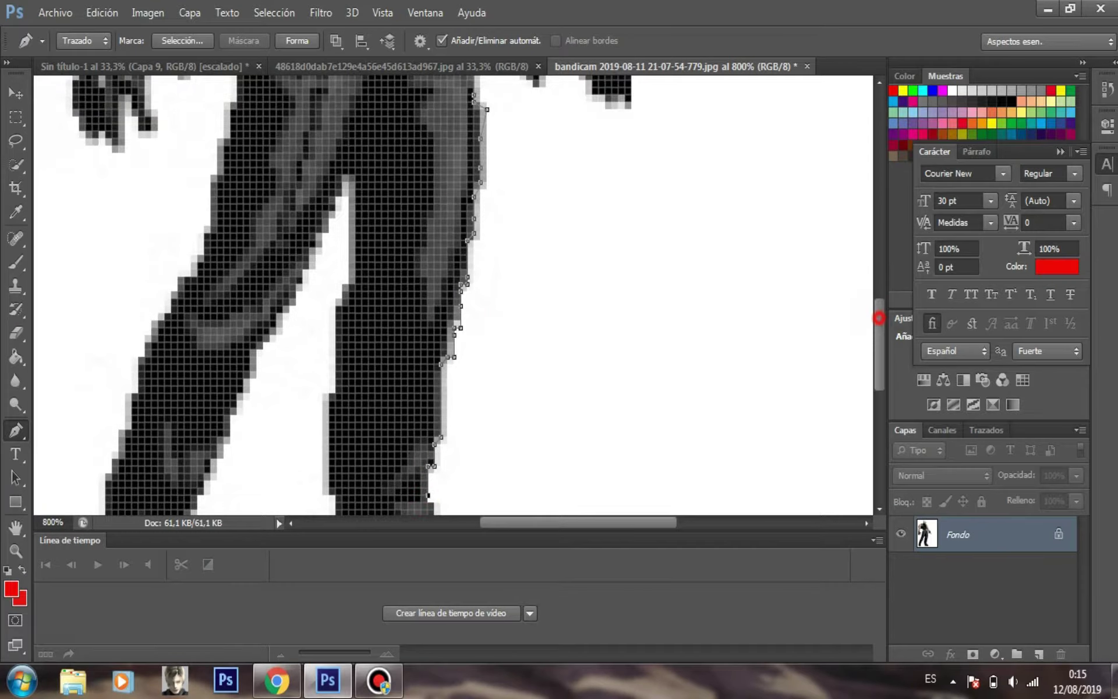
Trace the path around the image-right shoe, along its toe and sole and up past the heel
drag(879, 318, 879, 360)
click(427, 310)
click(434, 310)
click(435, 324)
click(519, 407)
click(506, 420)
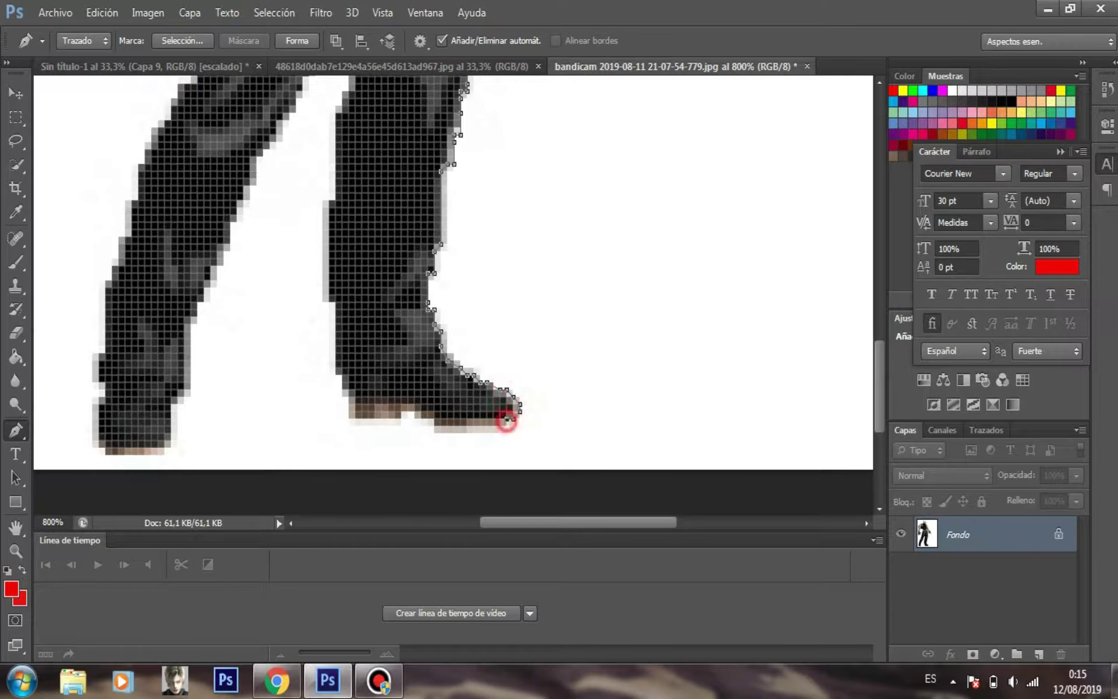
click(356, 418)
click(341, 374)
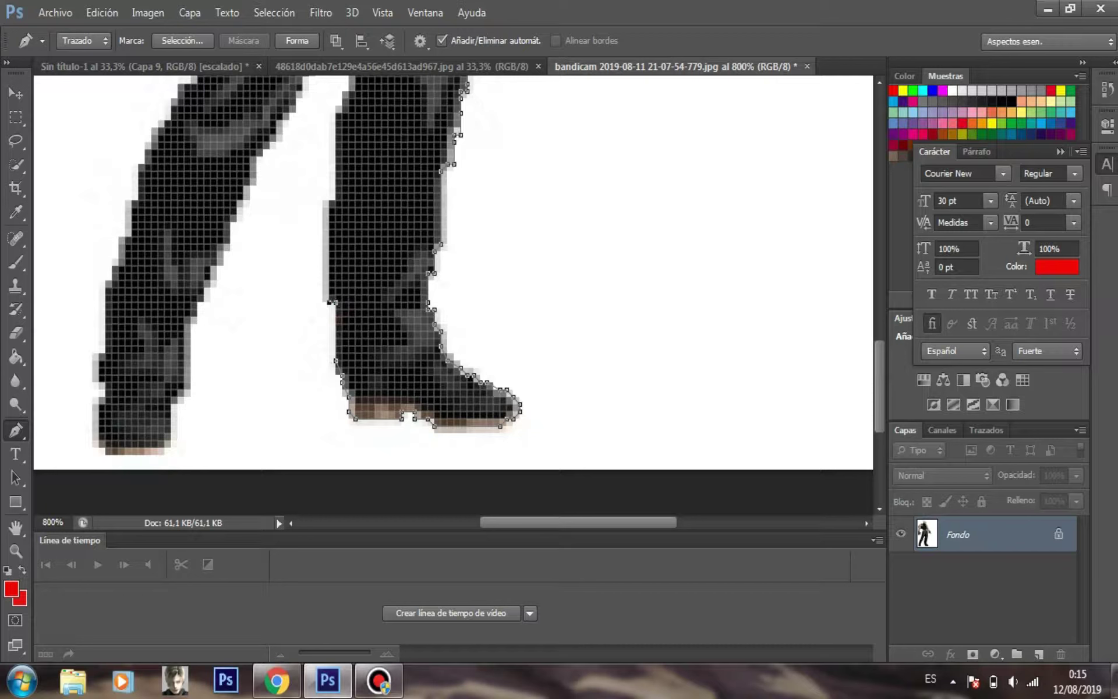
Trace the inner edge of the image-right leg upward from the lower leg toward the crotch
click(335, 171)
click(335, 149)
click(335, 127)
click(343, 113)
click(349, 99)
click(355, 91)
drag(879, 388, 880, 360)
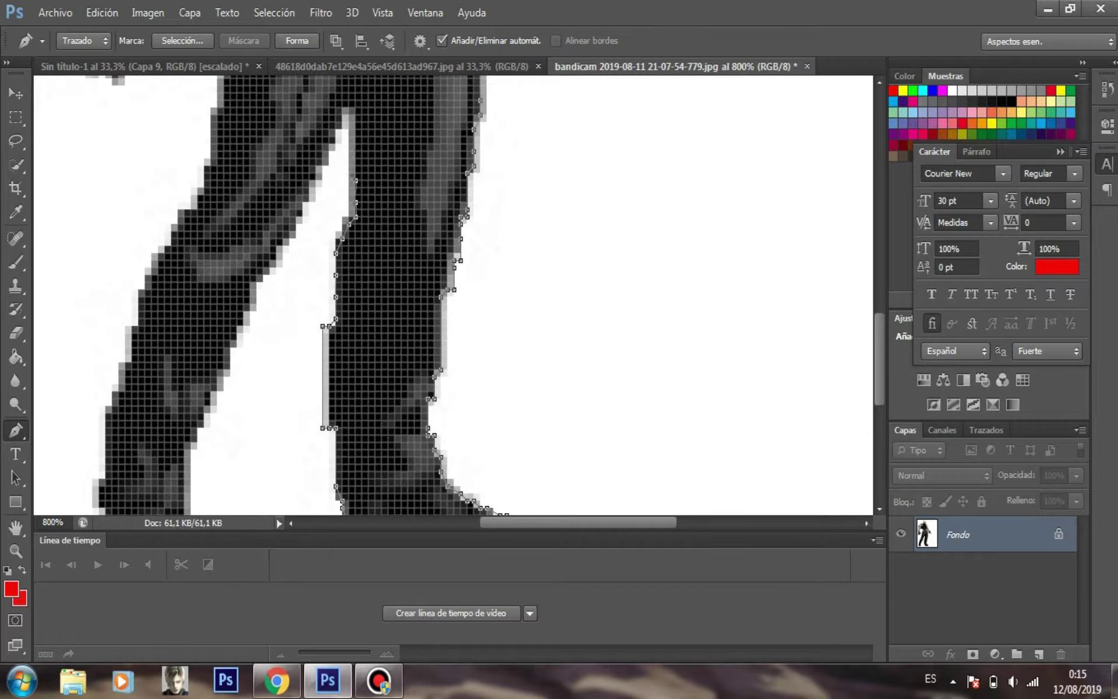
Extend the path down the inner edge of the image-left leg and around its shoe
click(297, 216)
click(290, 231)
click(283, 245)
click(275, 257)
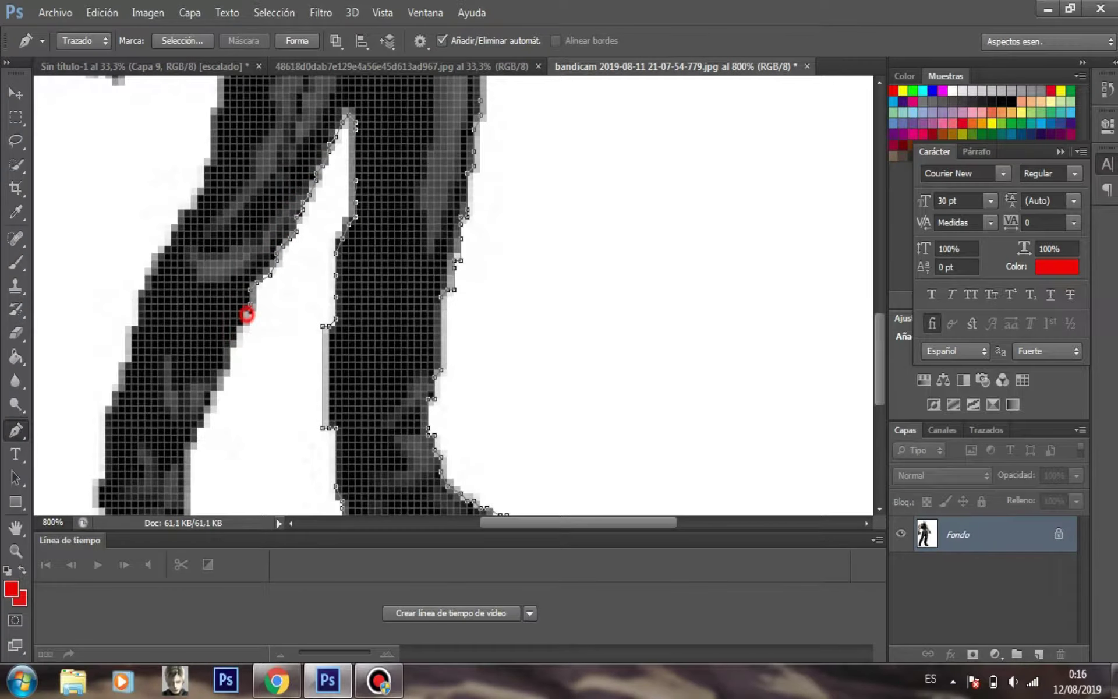
click(191, 508)
drag(878, 334, 877, 363)
click(192, 380)
click(184, 388)
click(179, 395)
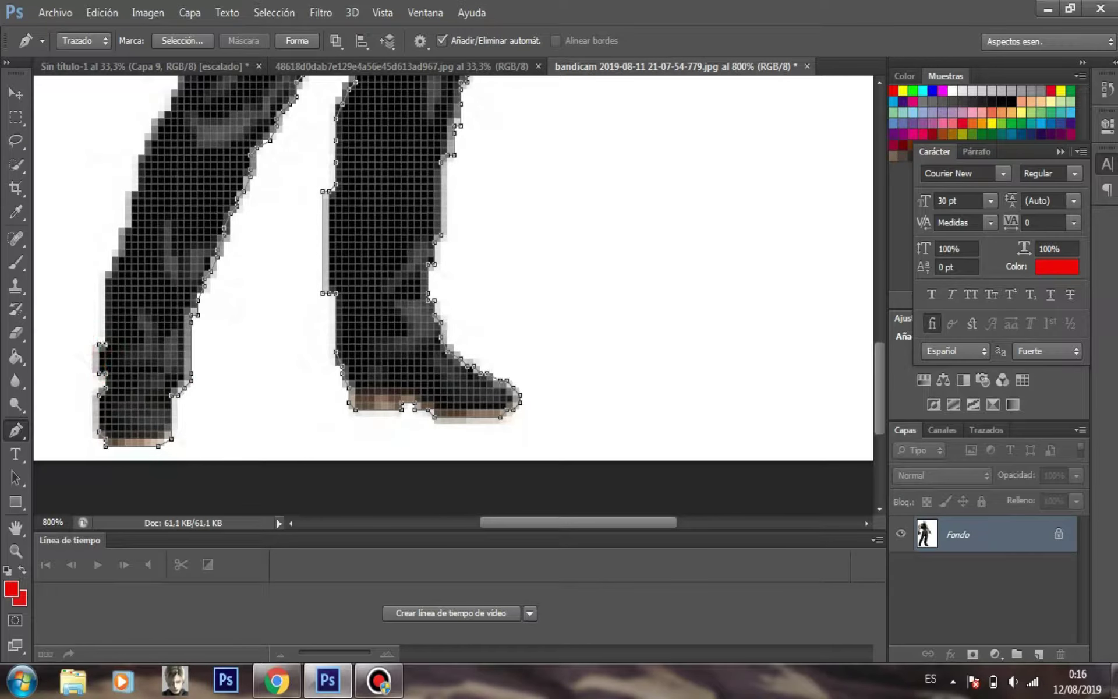
Trace the outer edge of the image-left leg up to the fighter's waist
scroll(175, 99, up, 5)
click(191, 291)
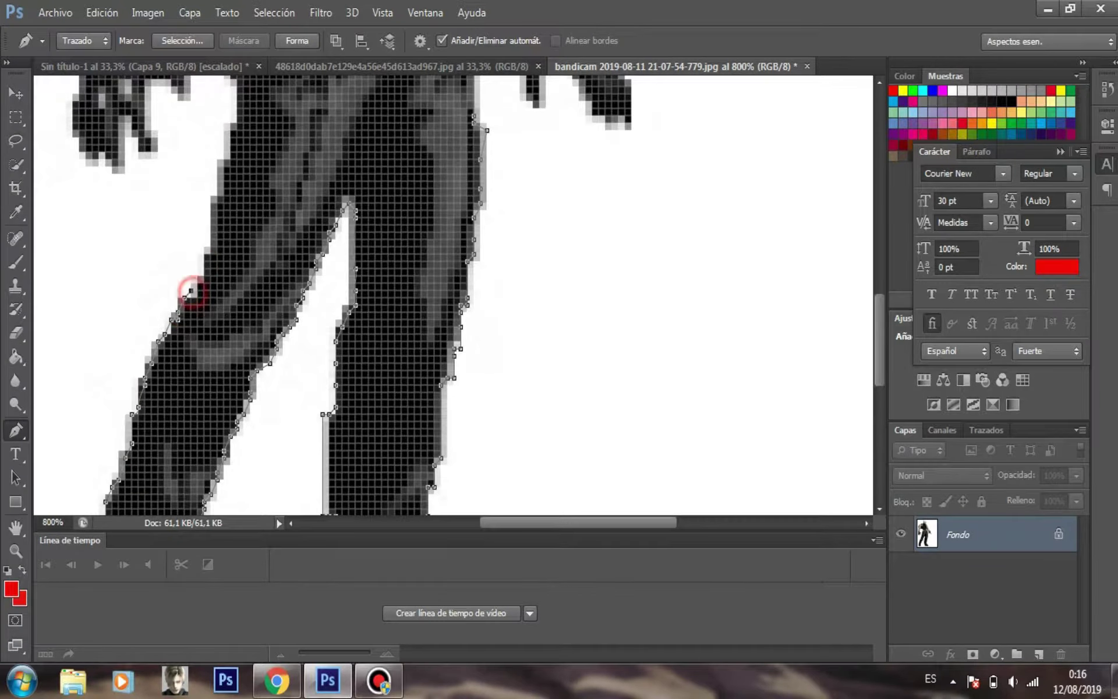
drag(878, 328, 878, 292)
right_click(241, 200)
right_click(238, 182)
click(247, 199)
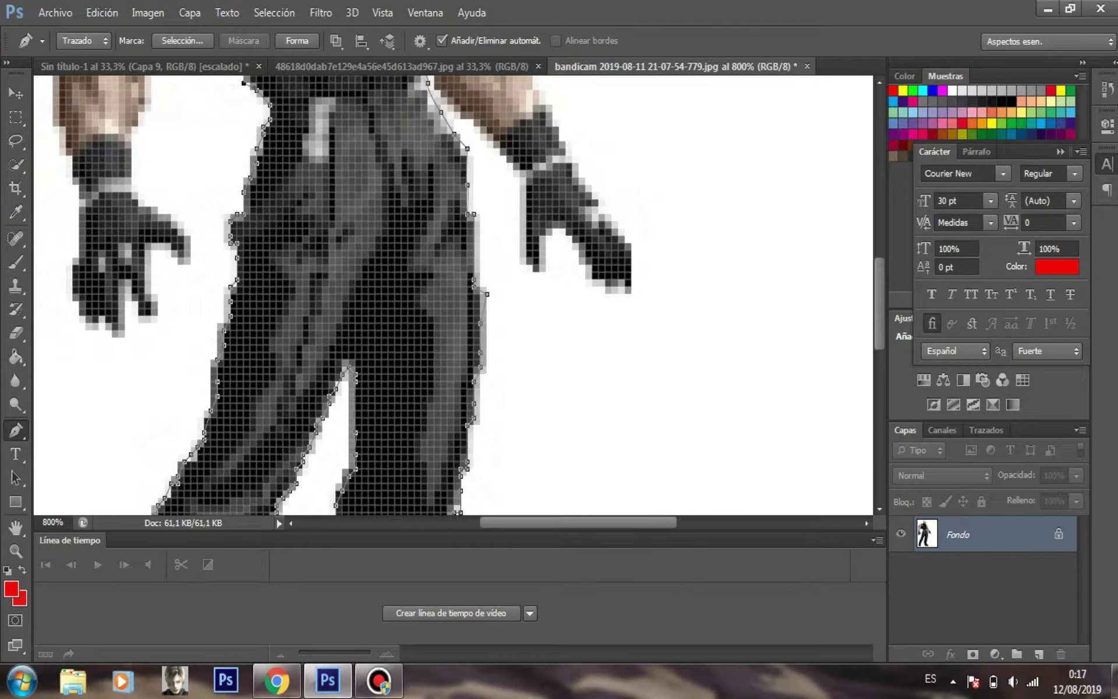
Trace the torso side up to the armpit and down the image-left arm's inner edge to the glove, undoing stray anchor points
scroll(233, 221, up, 4)
click(230, 222)
click(159, 214)
click(152, 214)
click(145, 235)
click(145, 258)
click(145, 272)
click(145, 279)
click(139, 287)
click(132, 294)
key(ctrl+alt+z)
key(ctrl+alt+z)
right_click(129, 239)
key(Escape)
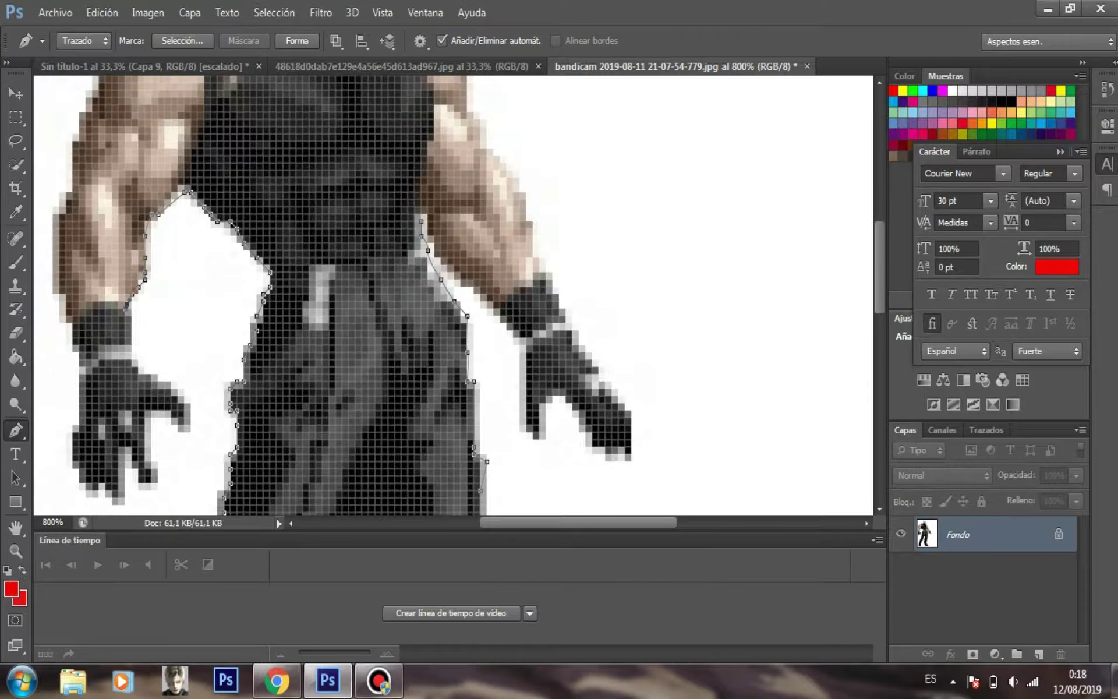
Trace around the fingers of the image-left gloved hand and up the outer forearm to the elbow
click(158, 375)
click(172, 388)
click(192, 403)
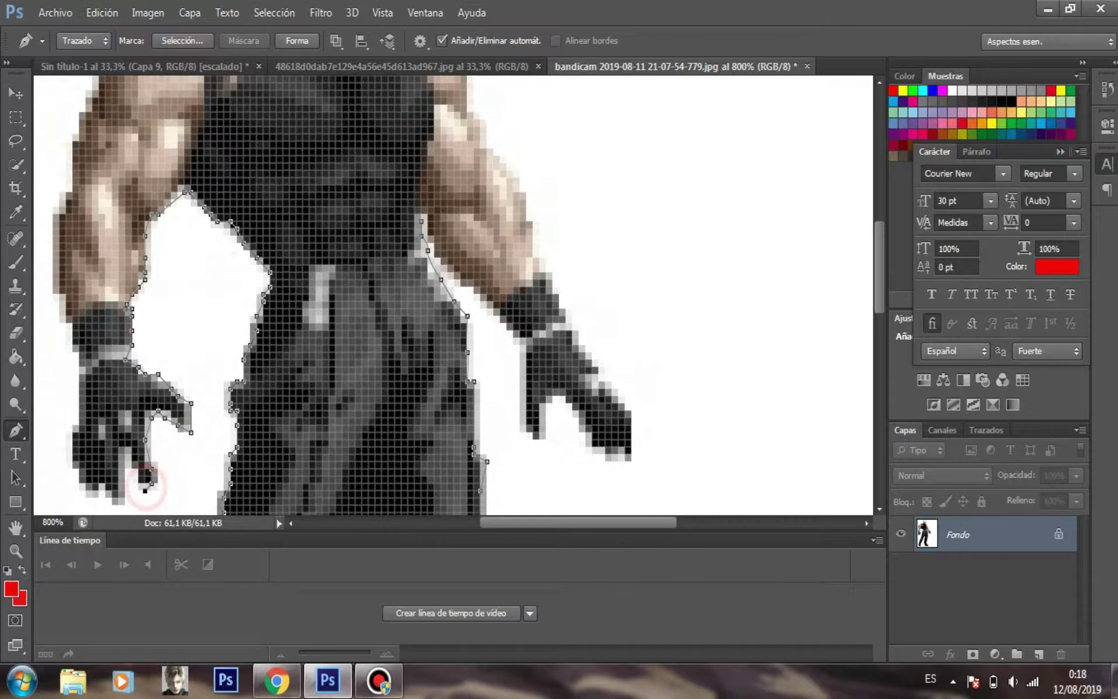
right_click(124, 487)
key(Escape)
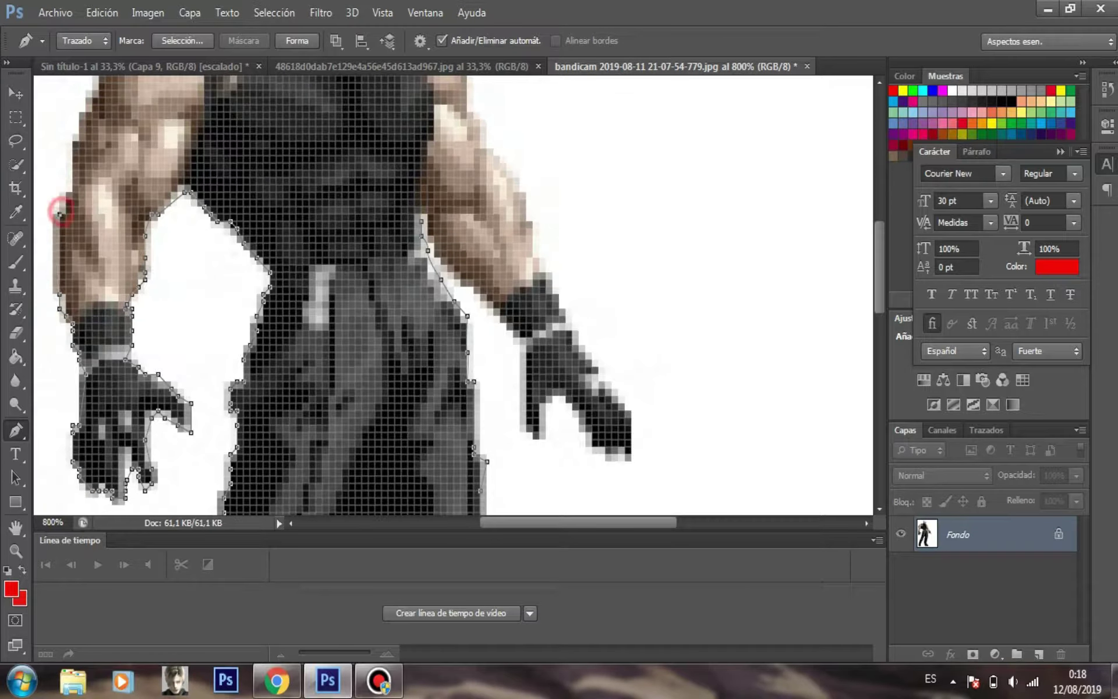
Continue the path over the image-left upper arm and shoulder to the back of the white hair
scroll(453, 295, up, 3)
click(99, 235)
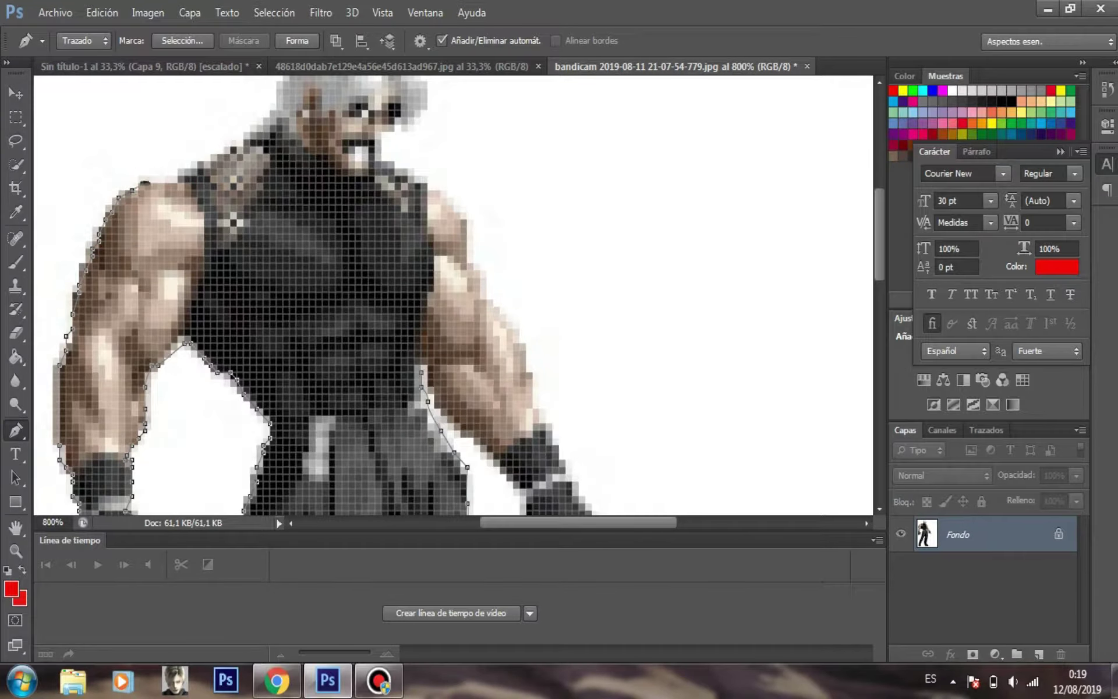
click(277, 103)
scroll(279, 226, up, 3)
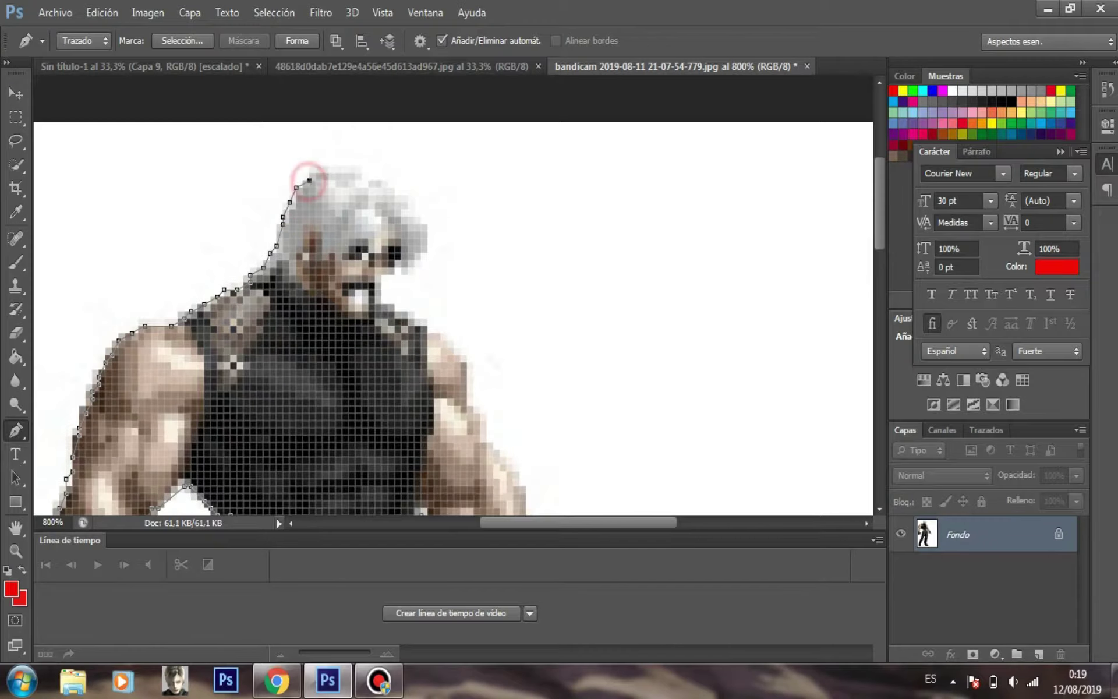
Trace the top and front of the fighter's hair and the face down to the neck
click(382, 180)
click(395, 194)
click(408, 203)
click(426, 231)
click(382, 274)
click(381, 290)
click(382, 304)
Trace the image-right shoulder and the outer edge of that arm down to the glove
click(394, 304)
click(401, 318)
click(415, 319)
click(421, 326)
click(428, 326)
click(468, 391)
click(486, 434)
click(506, 457)
click(526, 486)
scroll(527, 486, down, 5)
click(533, 383)
click(546, 420)
click(553, 435)
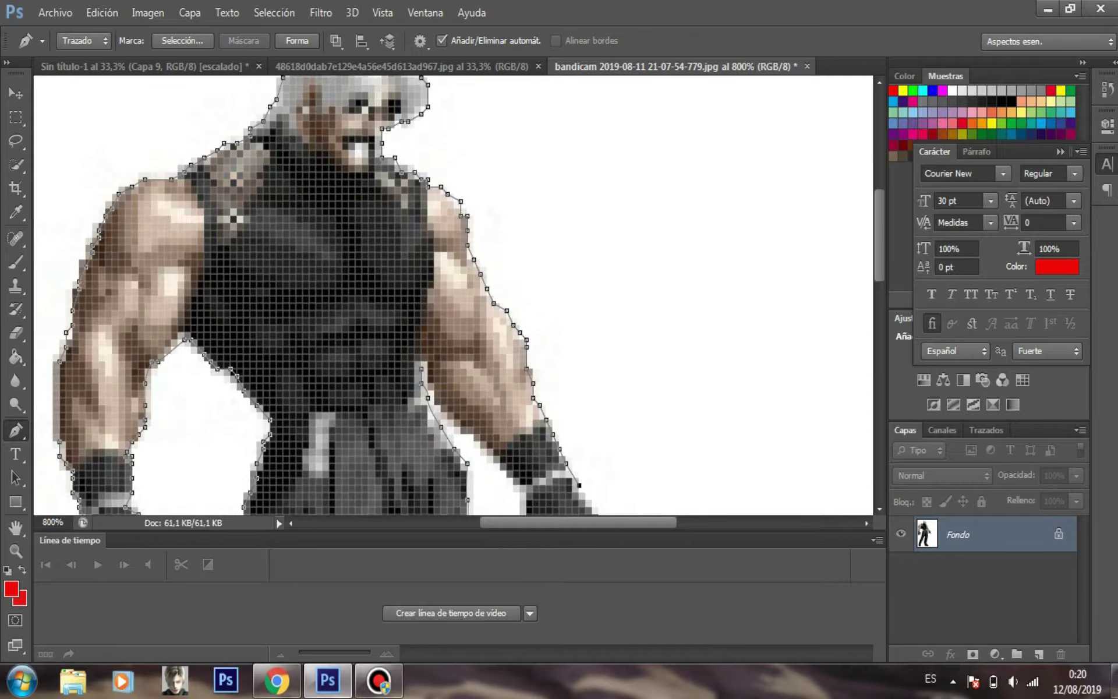
Trace around the fingers of the image-right gloved hand
scroll(579, 485, down, 8)
click(599, 280)
click(612, 301)
click(612, 368)
click(599, 360)
click(593, 353)
click(578, 338)
click(579, 330)
click(573, 316)
click(561, 310)
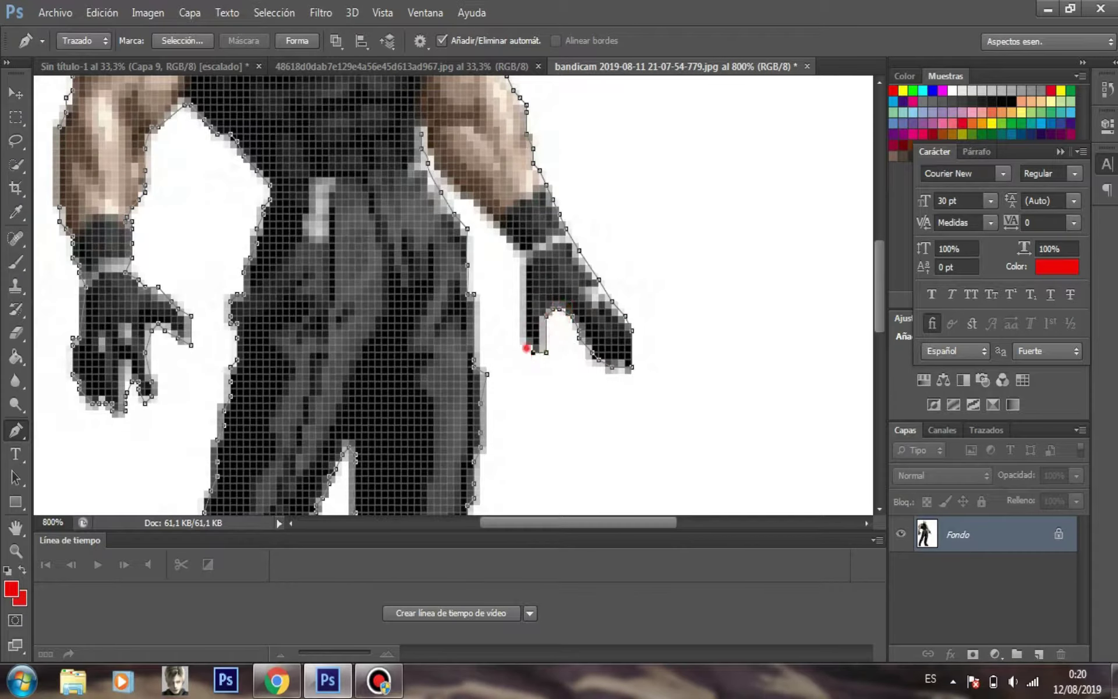
Convert the fighter's path to a selection and bring the cutout into Sin título-1
right_click(371, 174)
click(442, 264)
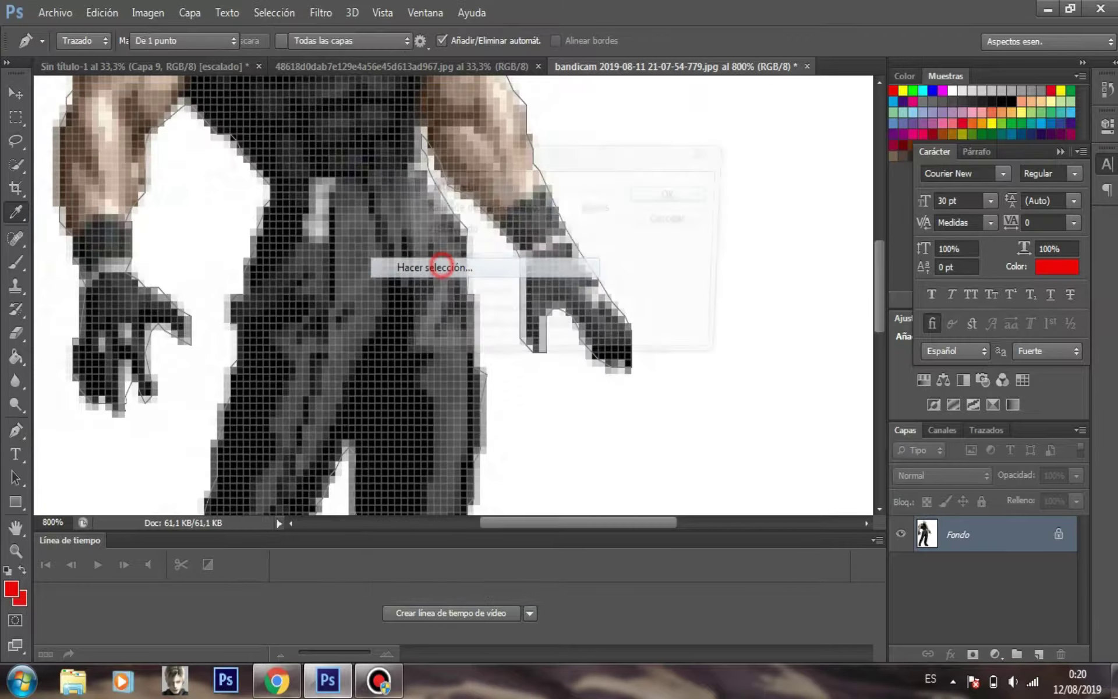
key(Return)
key(v)
drag(442, 264, 554, 260)
Resize the fighter on Capa 10 with Free Transform over the Capa 9 artwork, and minimize the Bandicam recorder window
key(ctrl+t)
drag(579, 220, 580, 199)
key(Return)
click(378, 680)
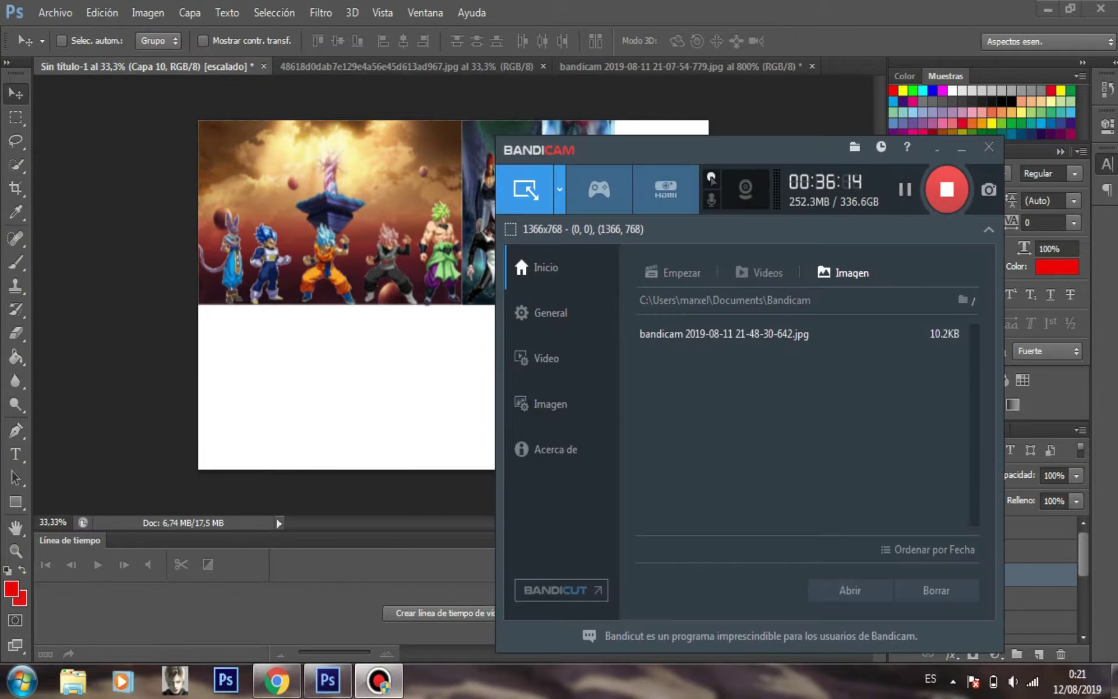
click(961, 148)
Open the artwork of the fighter surrounded by flames
click(55, 12)
click(64, 47)
drag(734, 207, 734, 483)
double_click(442, 396)
Bring the flame artwork into Sin título-1 and scale it with Free Transform to adjoin the Capa 9 artwork at matching height
drag(452, 282, 634, 121)
key(ctrl+t)
drag(634, 288, 634, 305)
drag(634, 251, 640, 251)
key(Return)
Save the composition as an image named Sin título-1 on the desktop
click(55, 12)
click(69, 230)
click(617, 437)
click(524, 290)
key(Return)
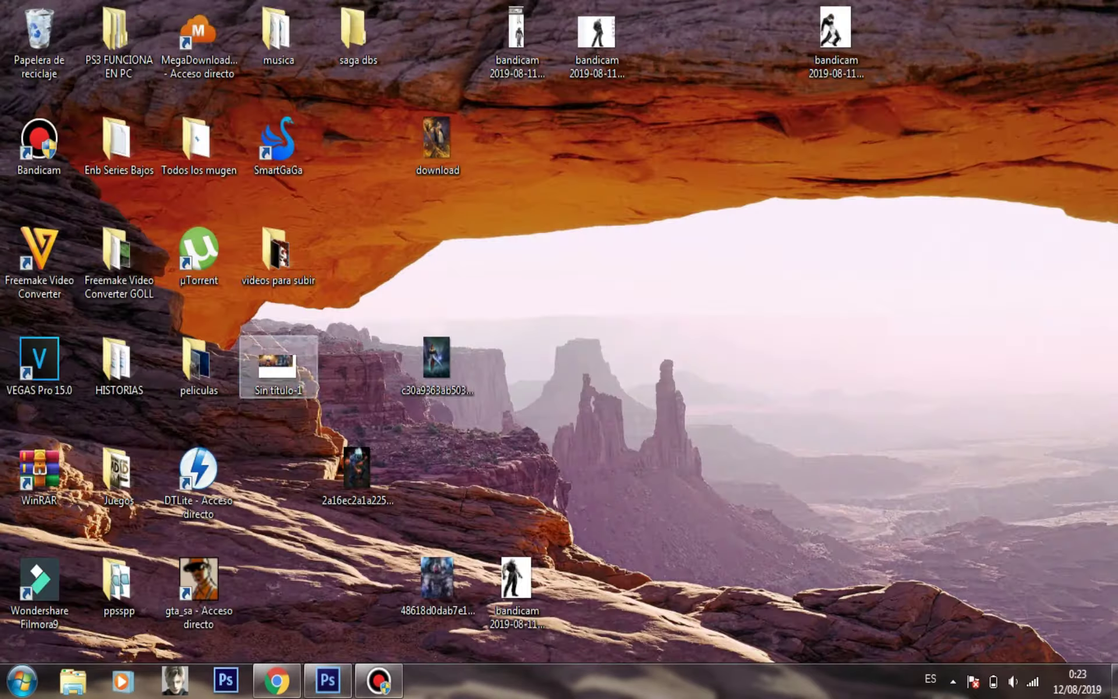
View the saved Sin título-1 image in Windows Photo Viewer, close it and return to Photoshop
key(Return)
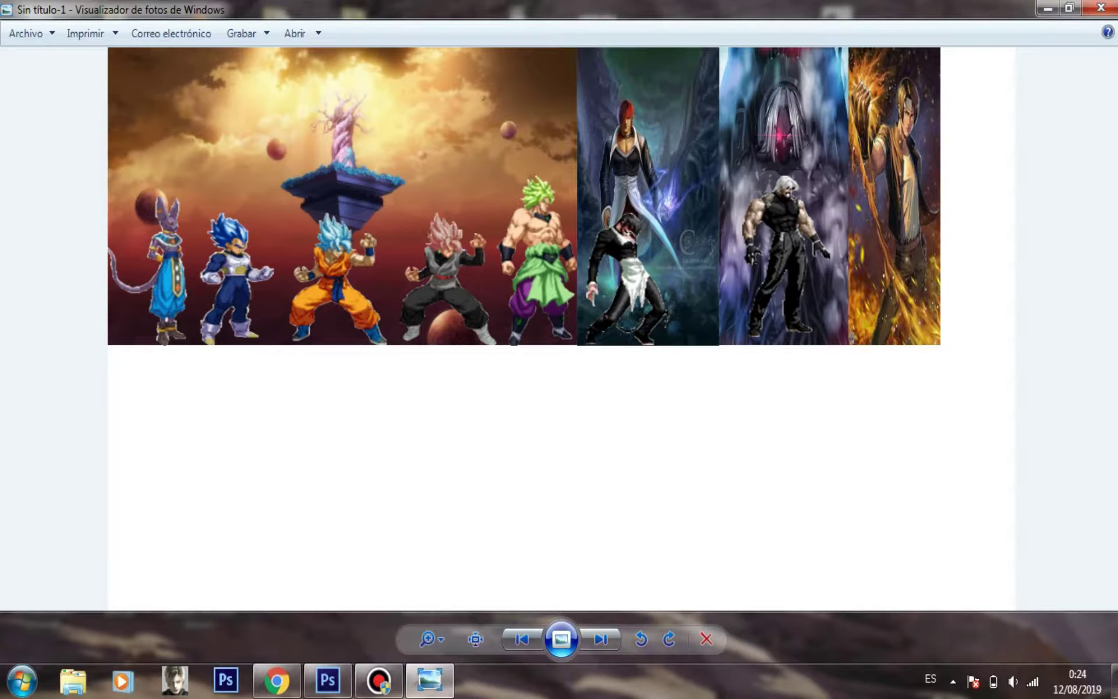
click(1099, 7)
click(328, 680)
click(484, 66)
click(533, 66)
click(410, 66)
click(55, 12)
click(62, 50)
scroll(548, 344, down, 5)
double_click(466, 378)
Start a Pen tool path at the dark-suited fighter's image-right waist, tracing around the hand and down the outer thigh
key(ctrl+plus)
key(ctrl+plus)
key(ctrl+plus)
key(ctrl+plus)
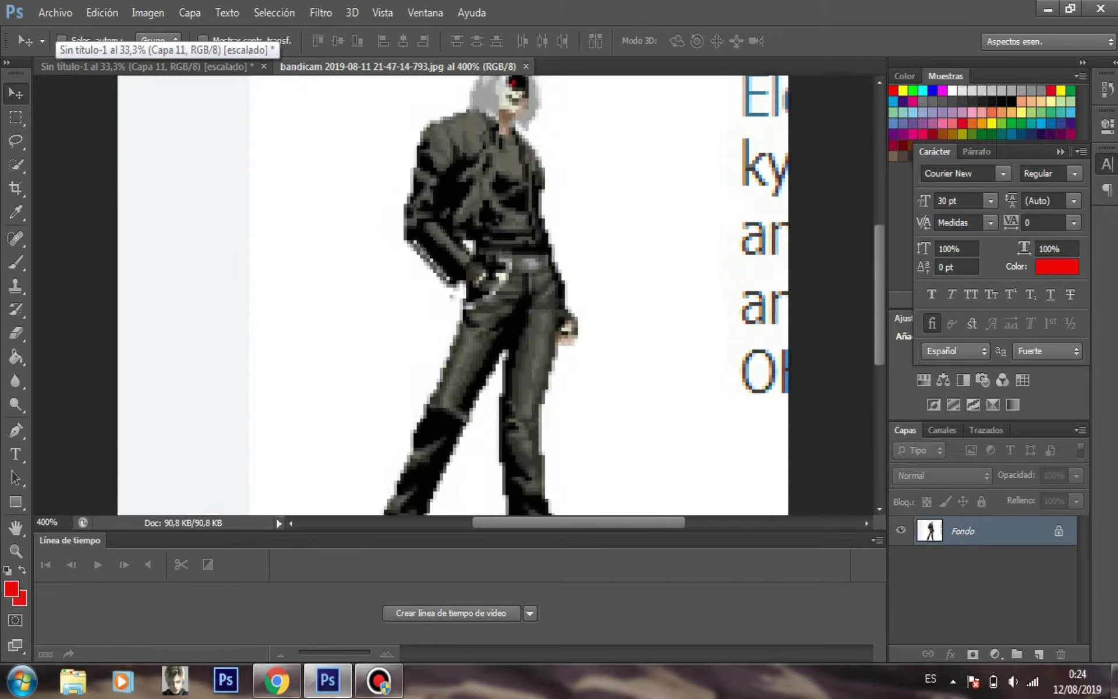
key(p)
key(ctrl+plus)
key(ctrl+plus)
click(613, 173)
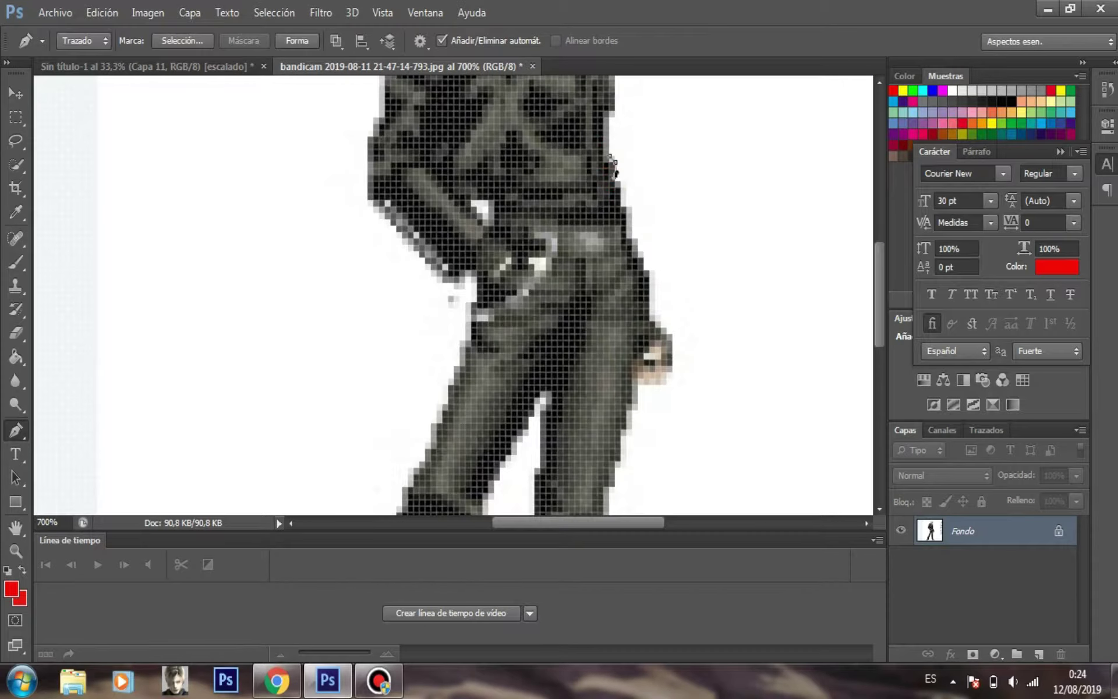
click(632, 380)
click(633, 405)
click(627, 423)
click(621, 436)
click(616, 448)
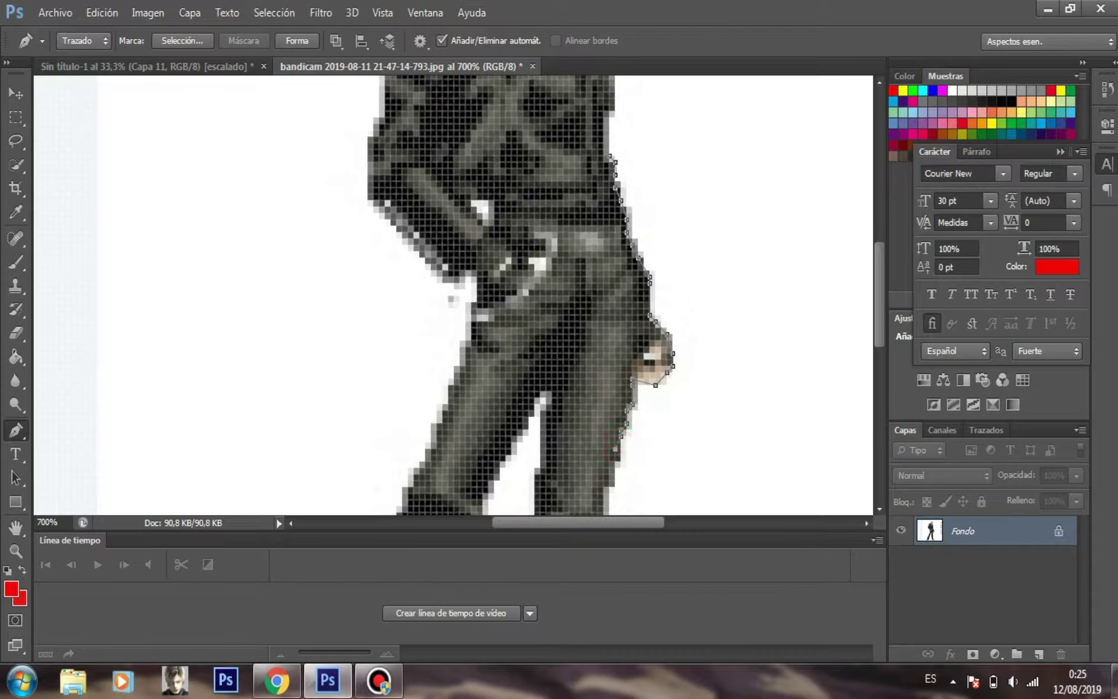
Continue the path down the outer edge of the image-right leg and around its shoe
scroll(604, 508, down, 5)
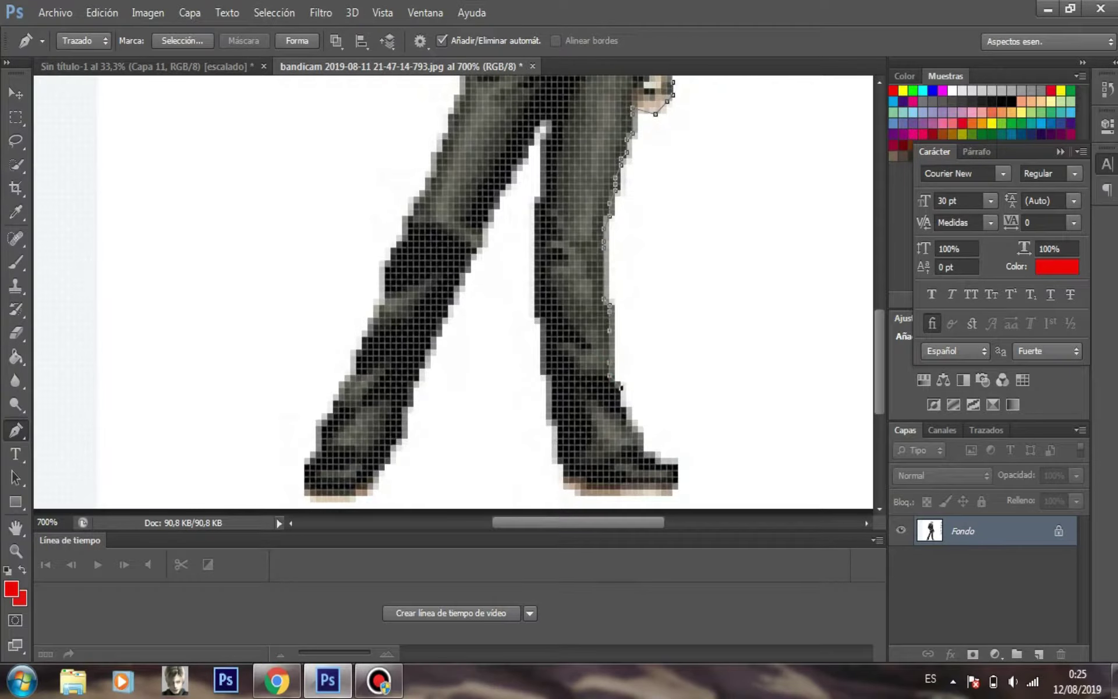
click(575, 495)
click(569, 490)
click(563, 482)
click(557, 470)
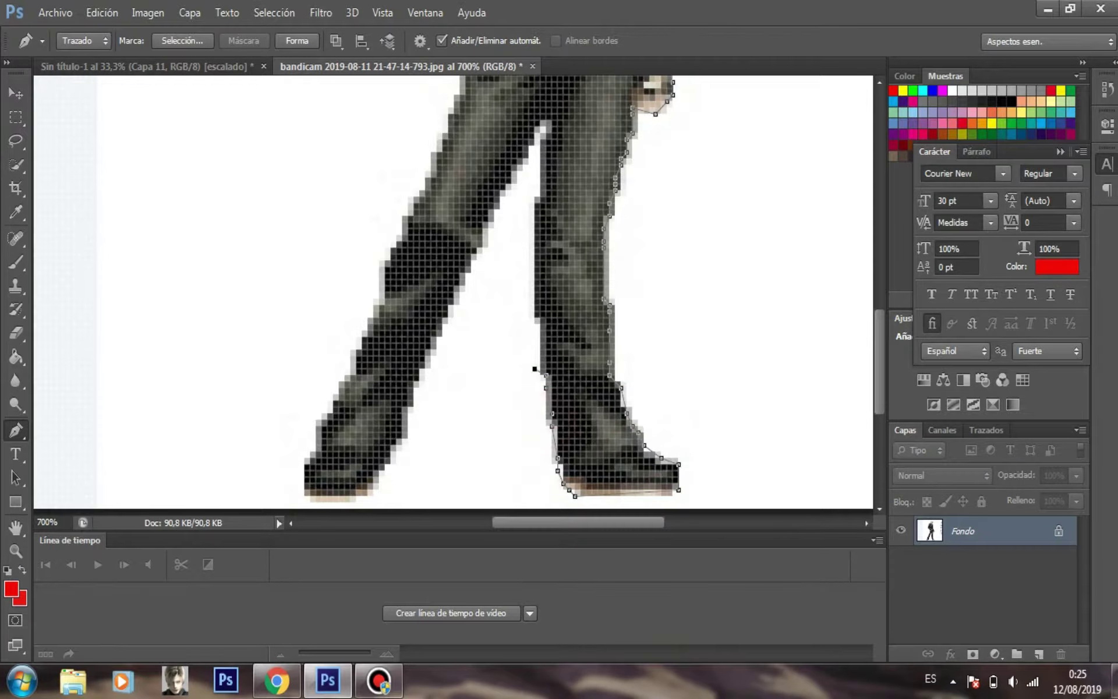
Continue the Pen path along the inner edges of both trouser legs and around the fighter's image-left shoe
click(540, 132)
click(534, 126)
click(529, 152)
click(511, 178)
click(505, 189)
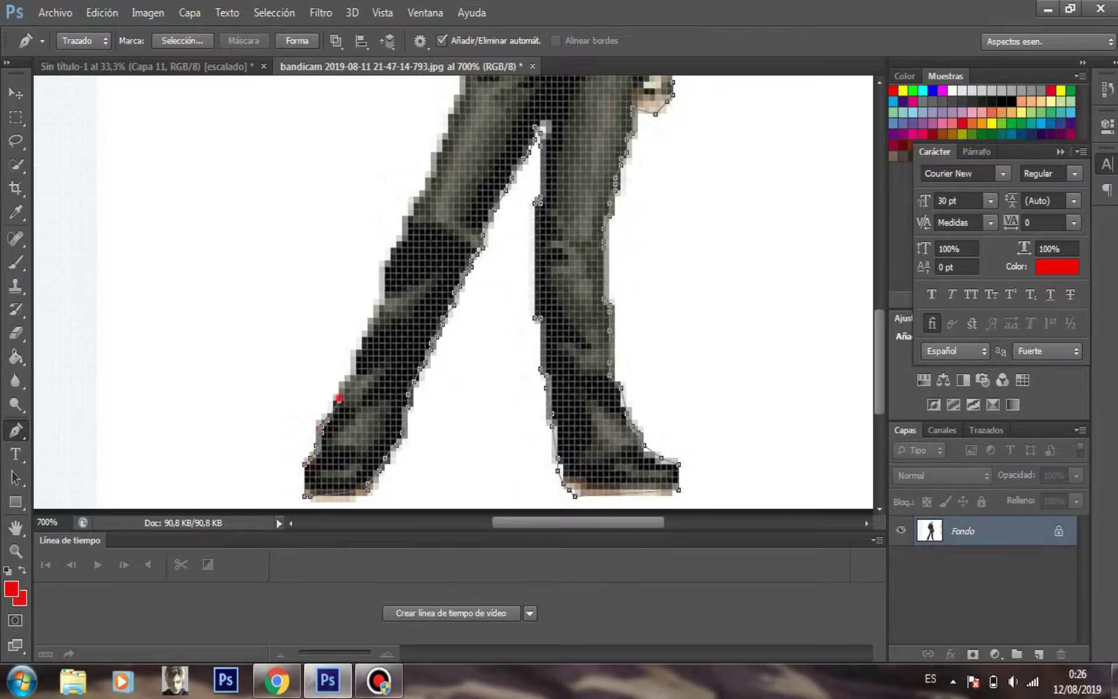
Continue the path up the outer edge of the image-left leg, from the shin past the knee to the thigh
click(363, 341)
click(367, 324)
click(376, 310)
click(386, 292)
click(386, 260)
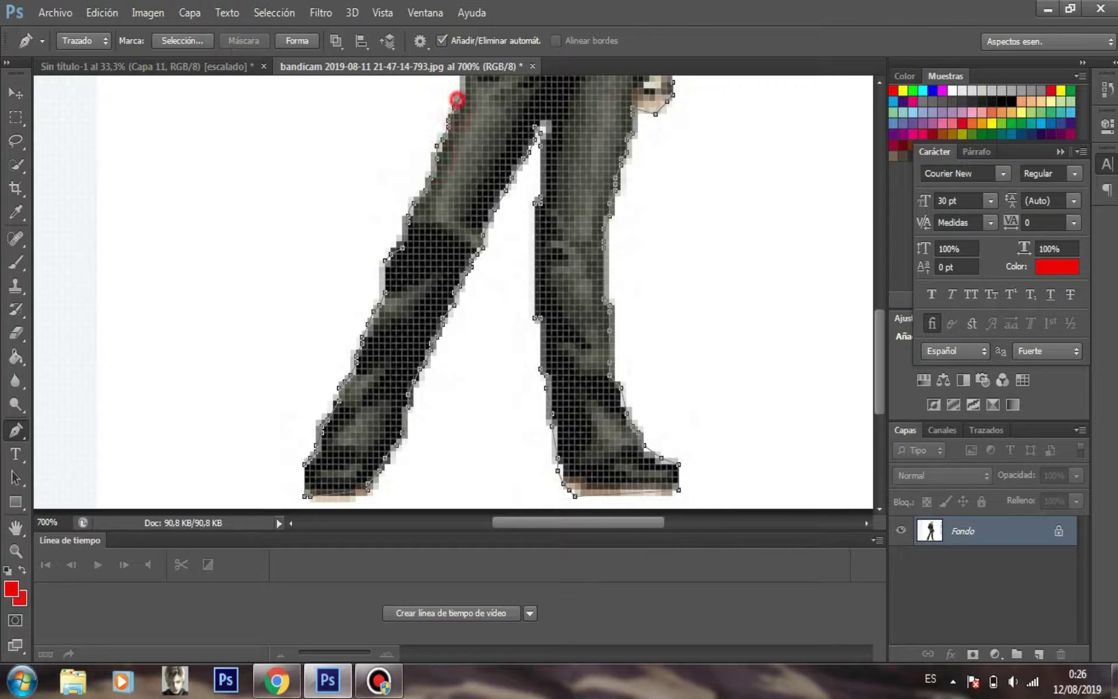
Continue the path around the bent image-left elbow and up the sleeve to the shoulder
scroll(457, 99, up, 4)
click(368, 132)
click(368, 119)
click(872, 296)
right_click(870, 295)
click(949, 224)
right_click(872, 296)
click(949, 224)
drag(879, 297, 879, 254)
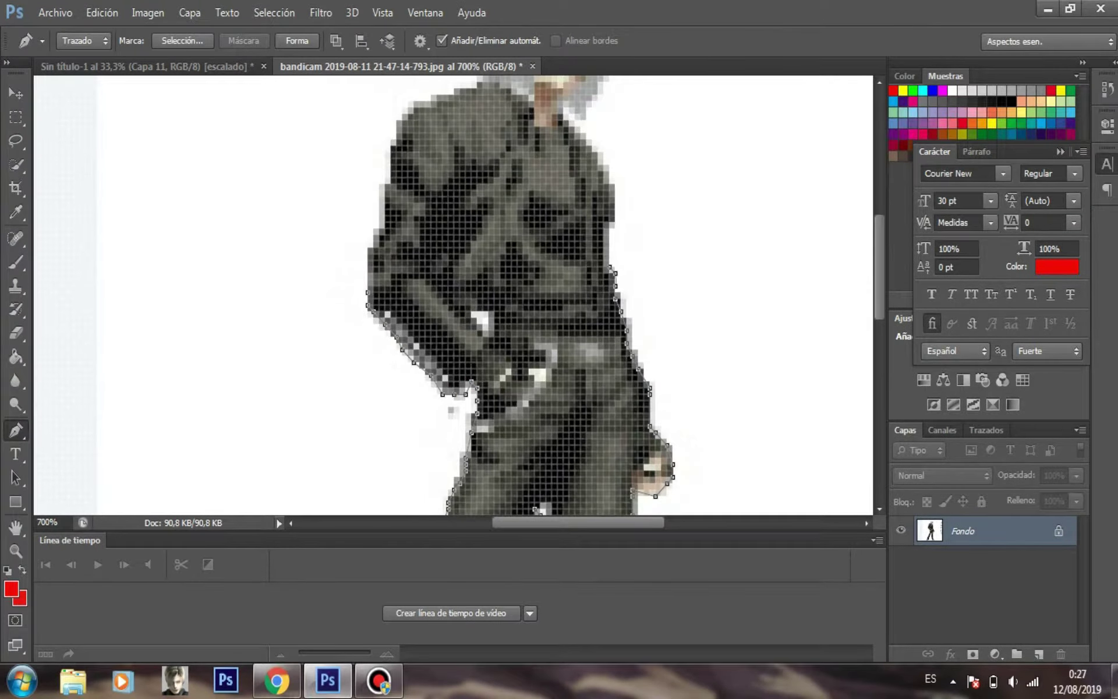
scroll(446, 91, up, 4)
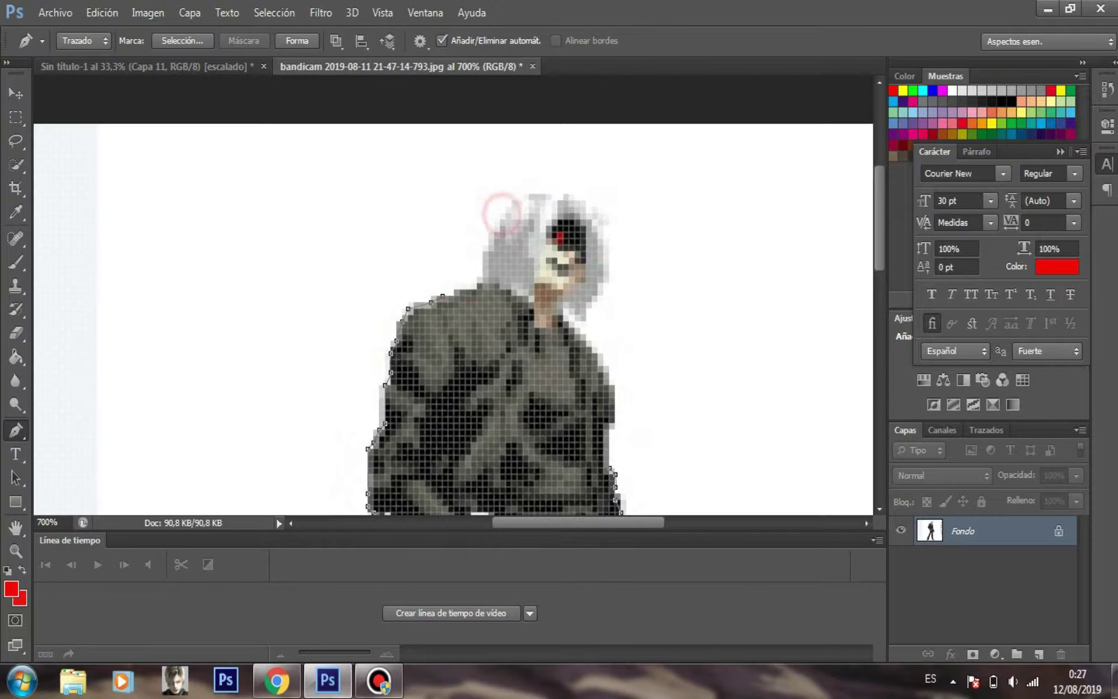
Continue the path from the collar around the outer contour of the fighter's white hair
click(483, 276)
click(483, 238)
click(506, 207)
click(518, 199)
click(535, 194)
click(551, 194)
click(569, 194)
click(586, 200)
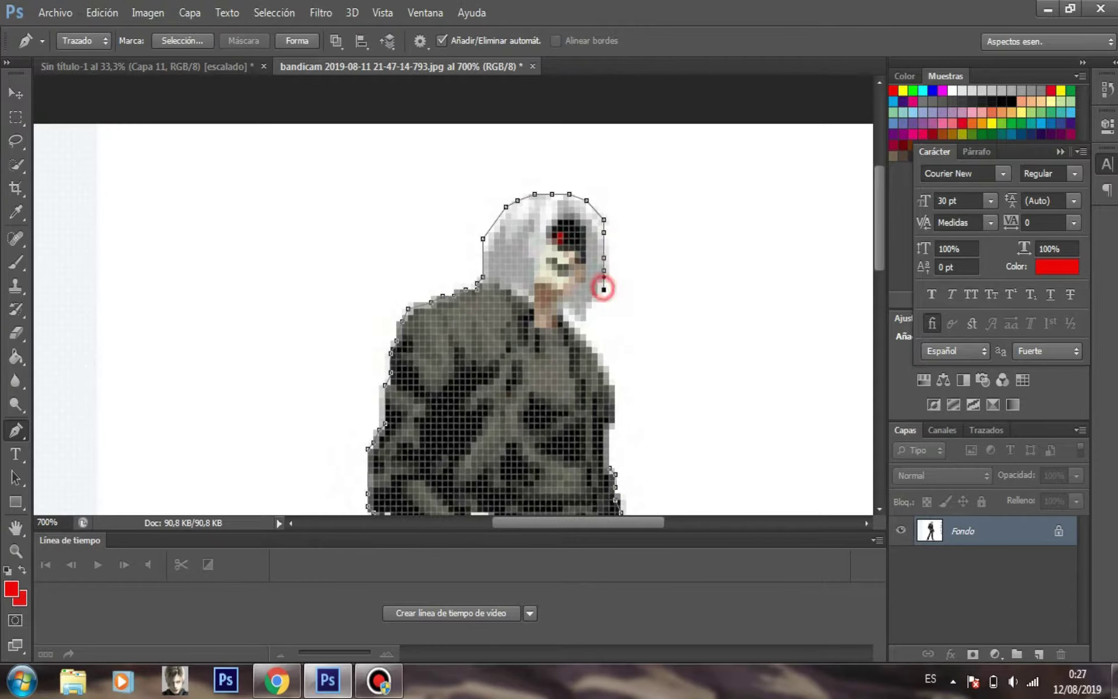
Close the path along the image-right side of the torso and convert it to a selection
click(609, 468)
right_click(519, 239)
click(582, 324)
key(Return)
Move the selected dark-suited fighter into the Sin título-1 composition, over the orange fire background
click(16, 93)
mouse_move(525, 361)
mouse_down()
mouse_move(152, 66)
mouse_move(681, 247)
mouse_up()
mouse_move(681, 247)
mouse_down()
mouse_move(655, 254)
mouse_move(652, 228)
mouse_up()
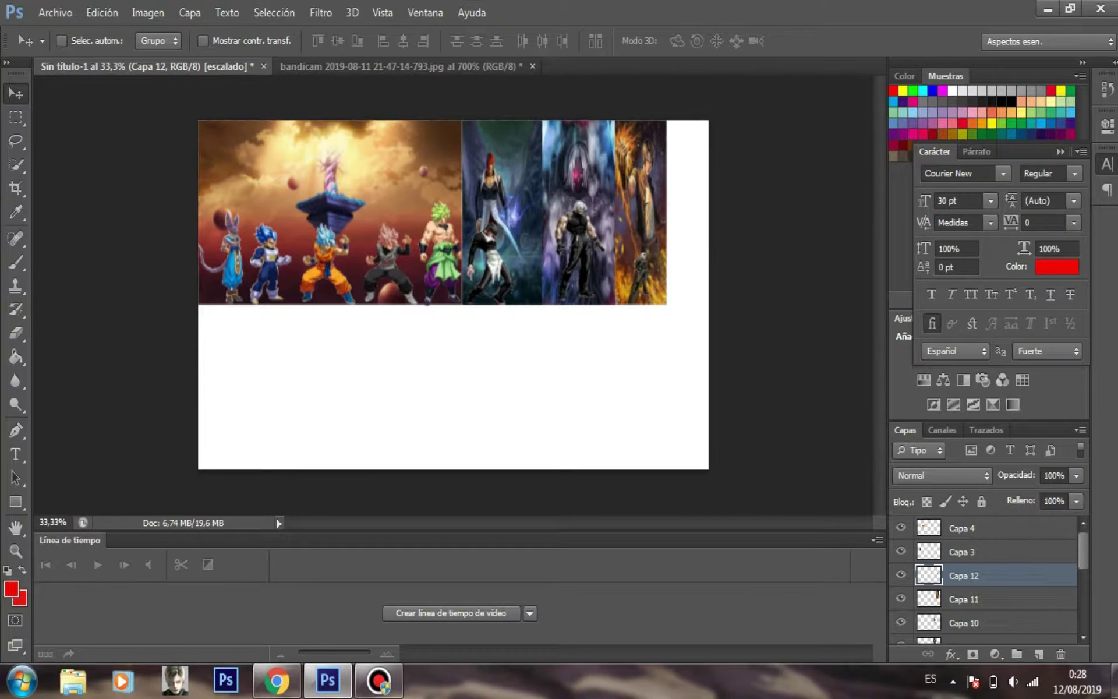
Enlarge the dark-suited fighter with Free Transform so it stands at the base of the orange fire background
key(ctrl+t)
drag(651, 273, 644, 200)
drag(633, 248, 666, 247)
drag(640, 294, 641, 304)
key(Return)
Select Capa 10 and widen its white-haired fighter to fill the purple-blue background strip, with feet at the lower edge
right_click(575, 250)
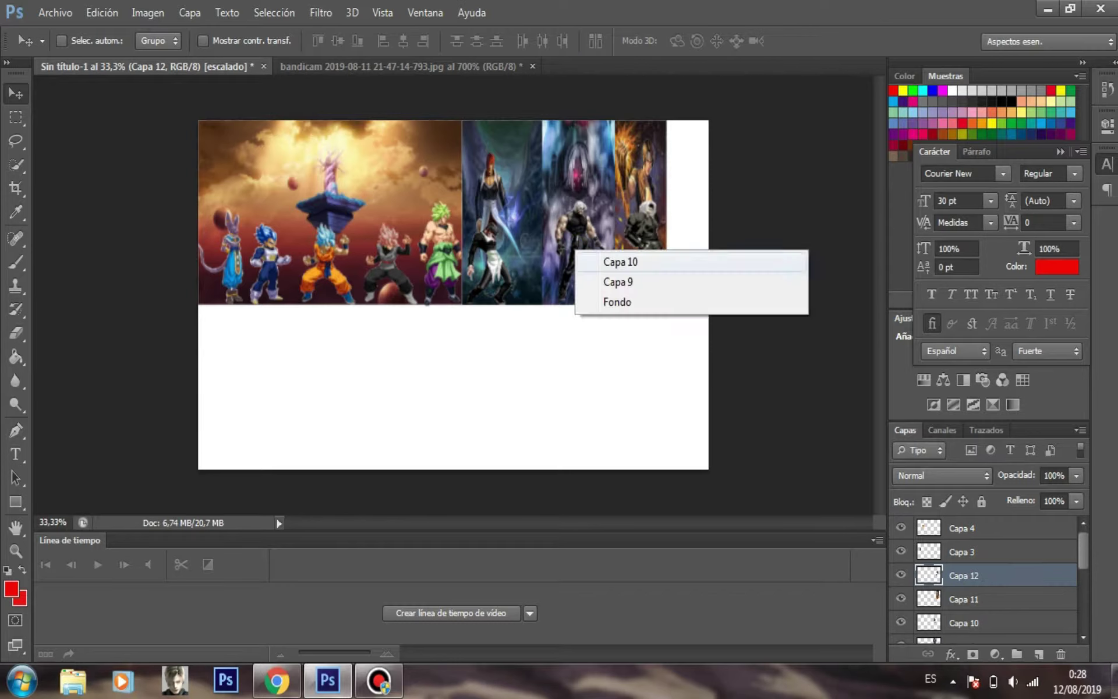
click(964, 598)
scroll(984, 579, down, 2)
drag(886, 501, 823, 501)
click(899, 570)
key(ctrl+t)
drag(523, 250, 582, 249)
drag(544, 299, 544, 304)
key(Return)
Select the crouching fighter's layer and widen the sprite to the image-left edge of its dark blue background
right_click(448, 243)
click(469, 250)
key(ctrl+t)
drag(482, 264, 429, 264)
key(Return)
Turn on the CMYK proof preview and check the transform box of the Capa 9 background
click(900, 594)
key(ctrl+y)
key(ctrl+t)
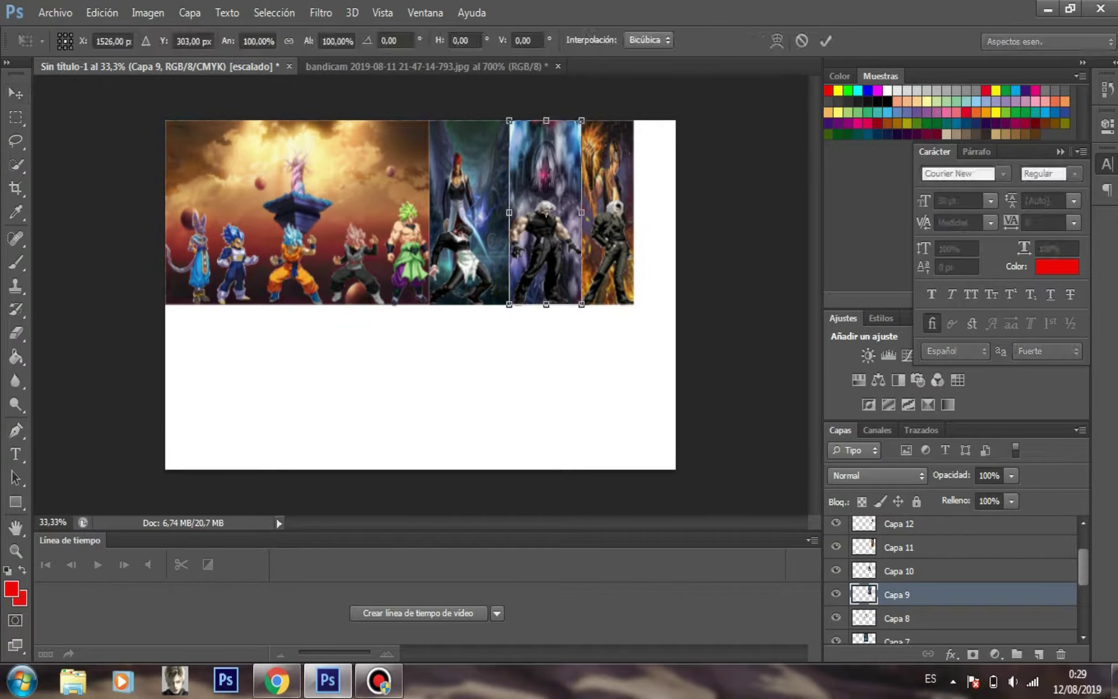
key(Return)
scroll(961, 579, down, 1)
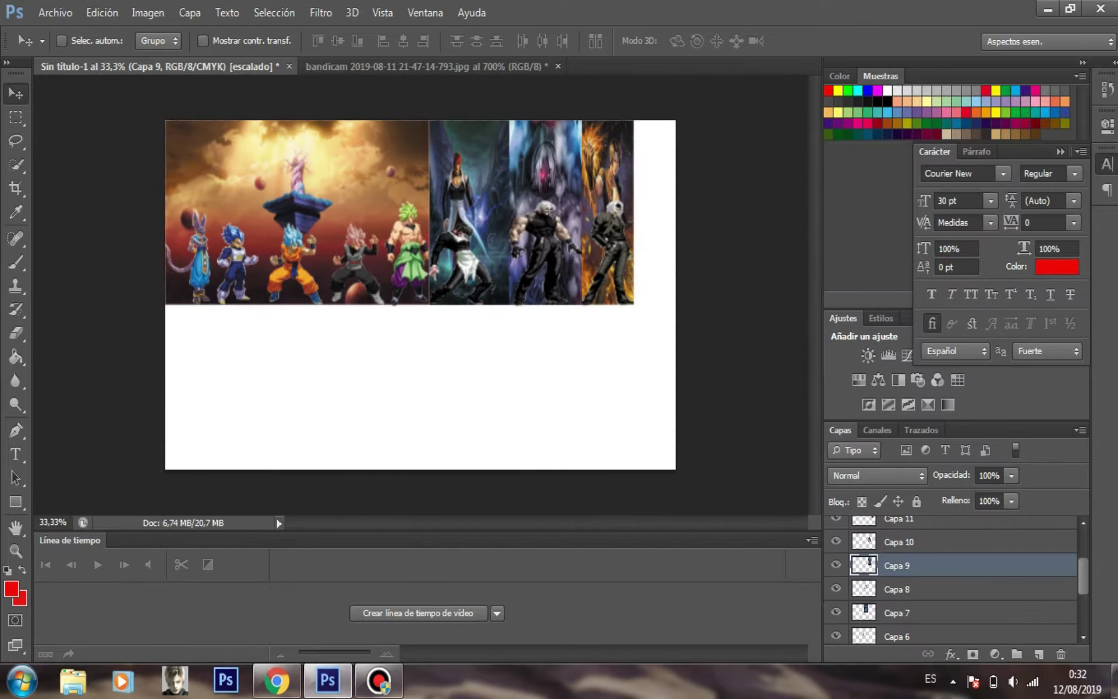
Select Capa 7 and narrow the dark blue background from its image-right edge with Free Transform
key(alt+bracketleft)
key(alt+bracketleft)
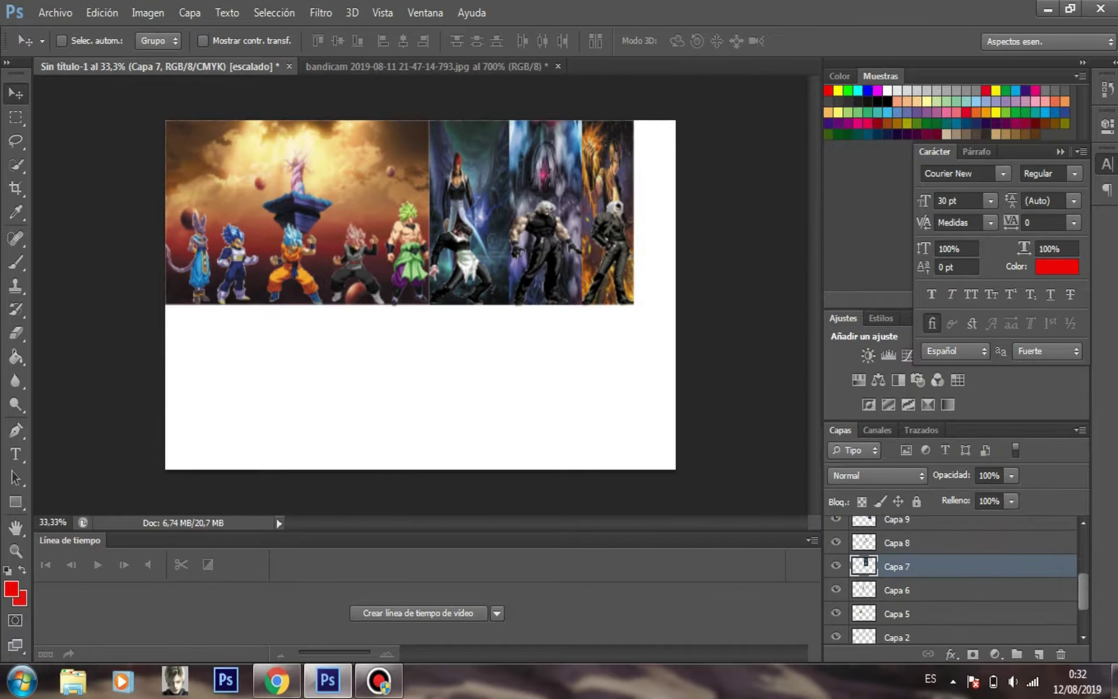
key(ctrl+t)
drag(509, 213, 543, 219)
key(Return)
Shift Capa 9, Capa 10, Capa 11 and Capa 12 toward image-left so the backgrounds and fighters adjoin the Capa 7 strip
scroll(961, 580, up, 1)
click(898, 566)
click(897, 542)
scroll(961, 579, up, 1)
click(899, 547)
key(alt+bracketright)
drag(618, 192, 620, 198)
key(alt+bracketright)
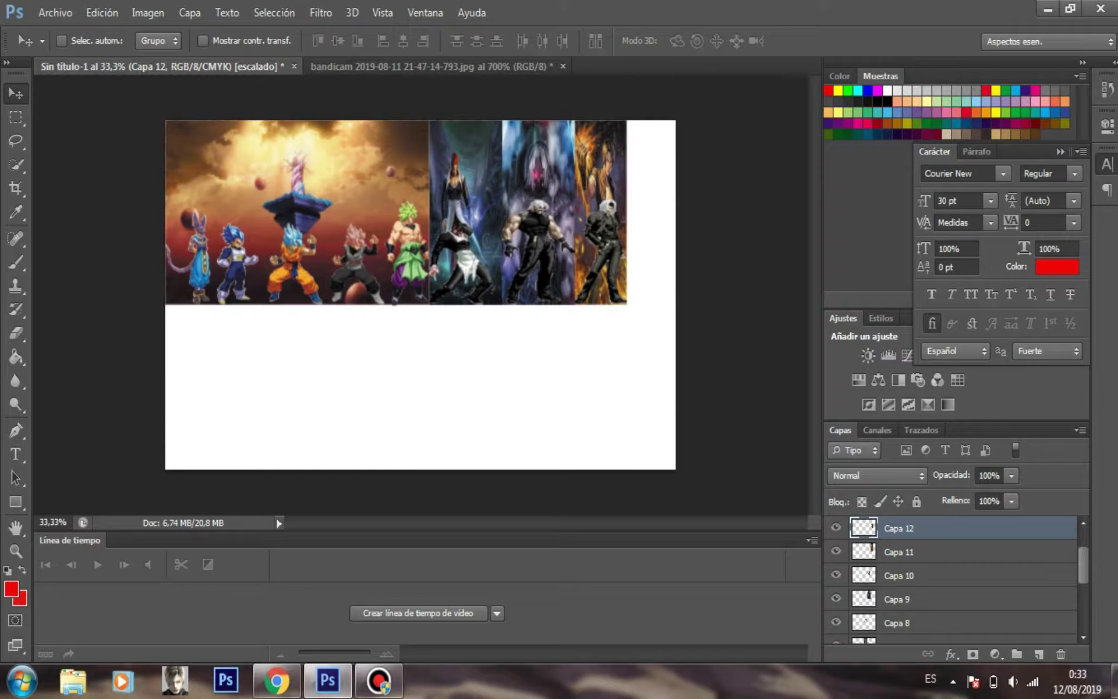
Open images.jpg from the desktop folder
click(61, 8)
click(61, 45)
drag(733, 182, 735, 431)
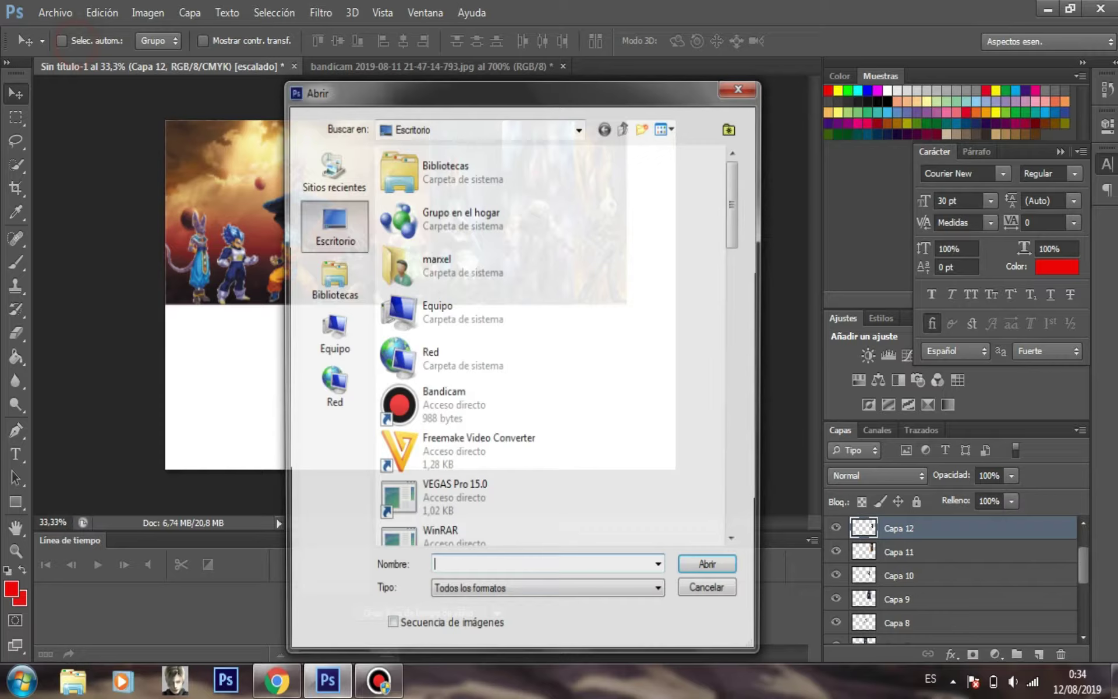
drag(732, 204, 732, 439)
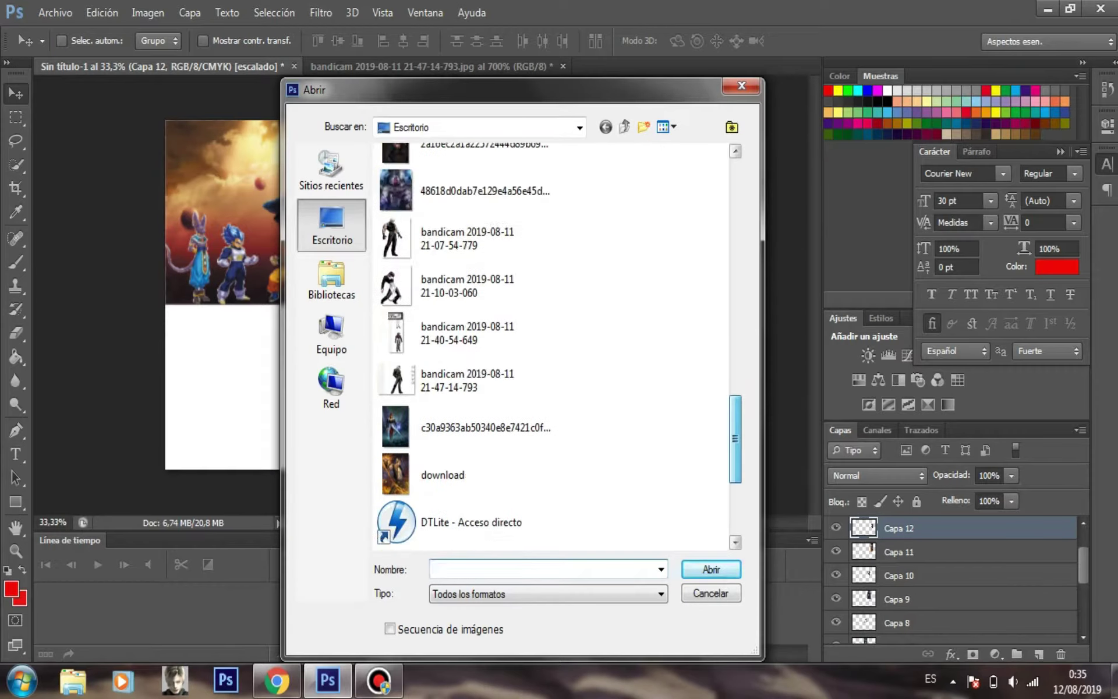
Place the purple image in the composition and stretch it to 223,16% height, filling the free strip of the upper row
drag(415, 308, 278, 110)
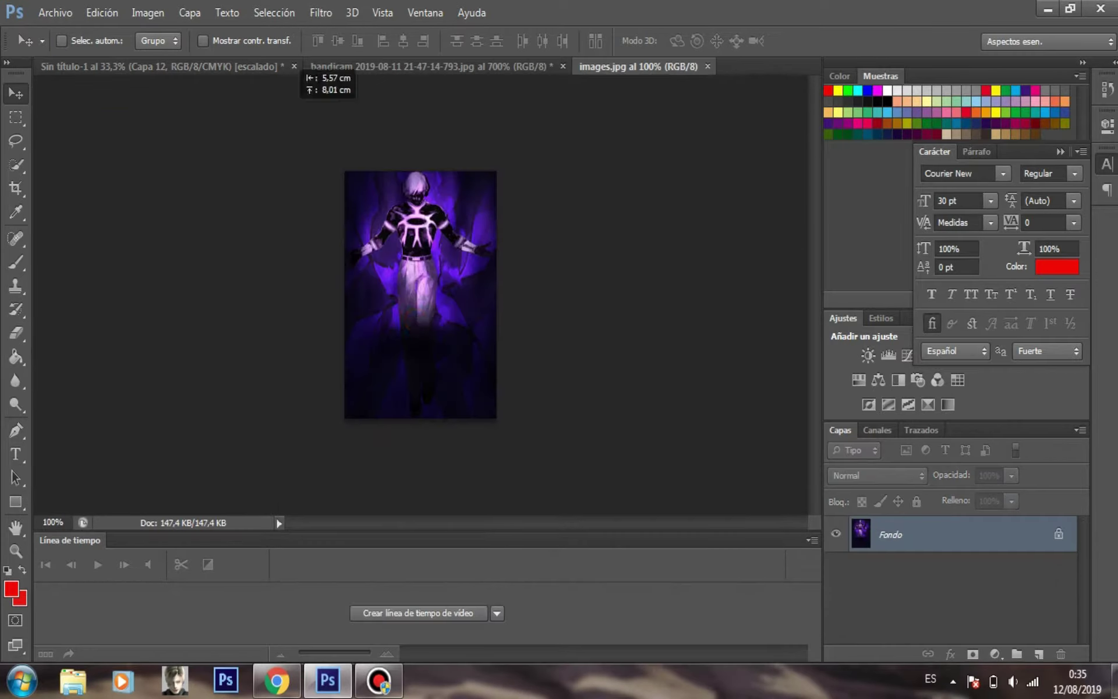
drag(290, 68, 564, 214)
key(ctrl+t)
drag(556, 227, 642, 133)
drag(651, 282, 650, 303)
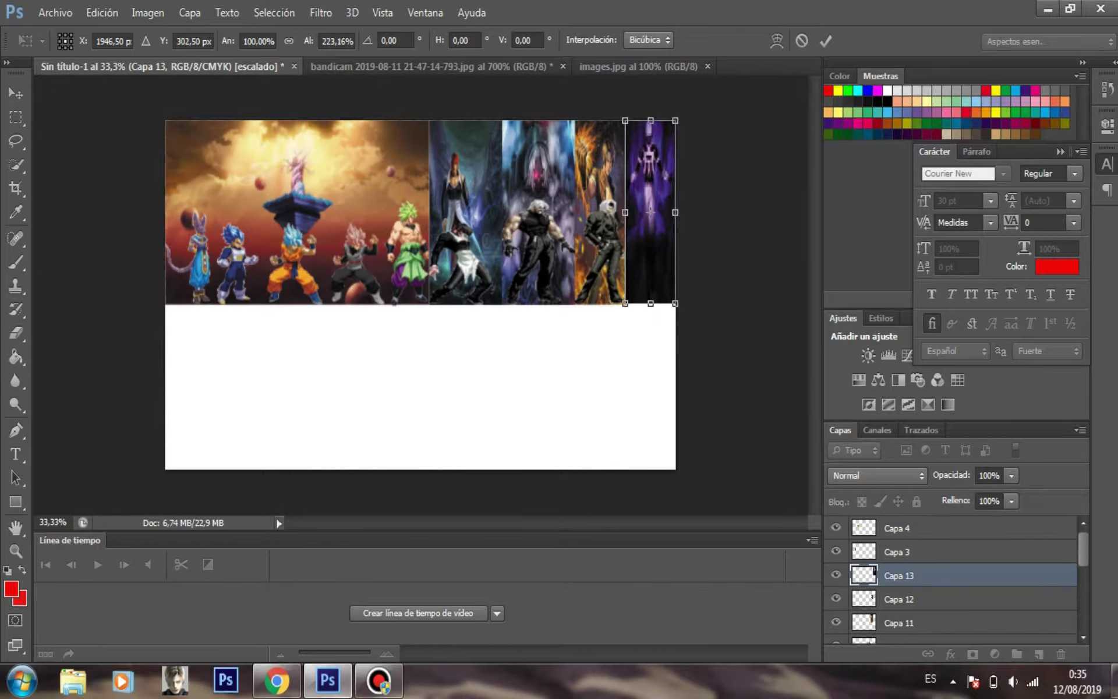
key(Return)
click(464, 352)
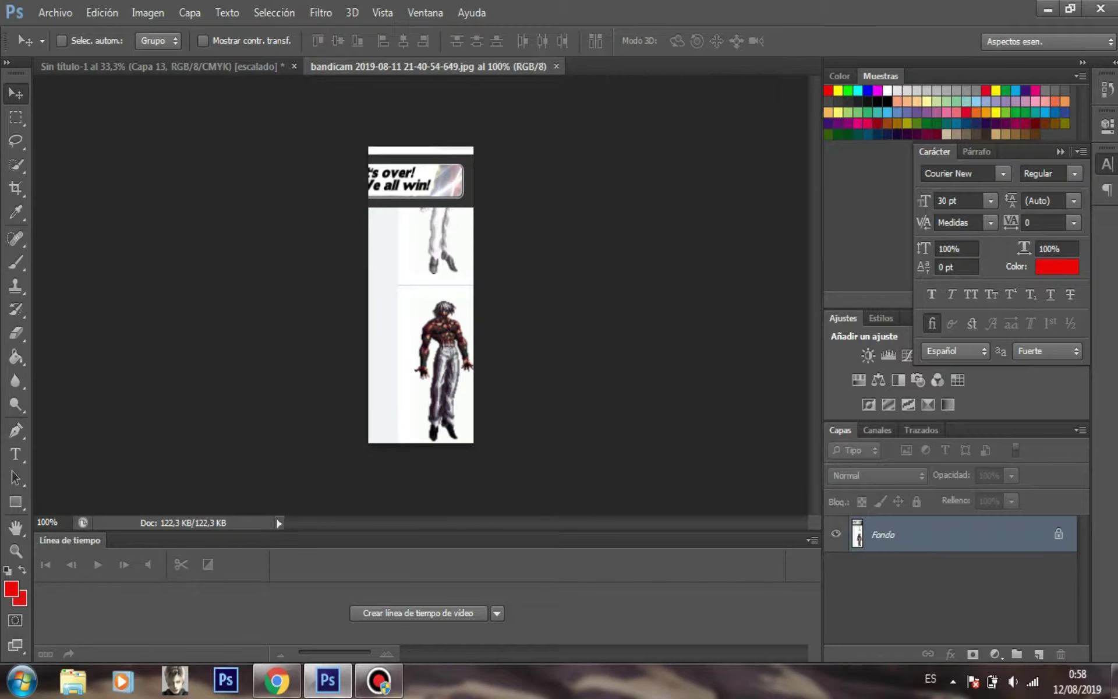
key(p)
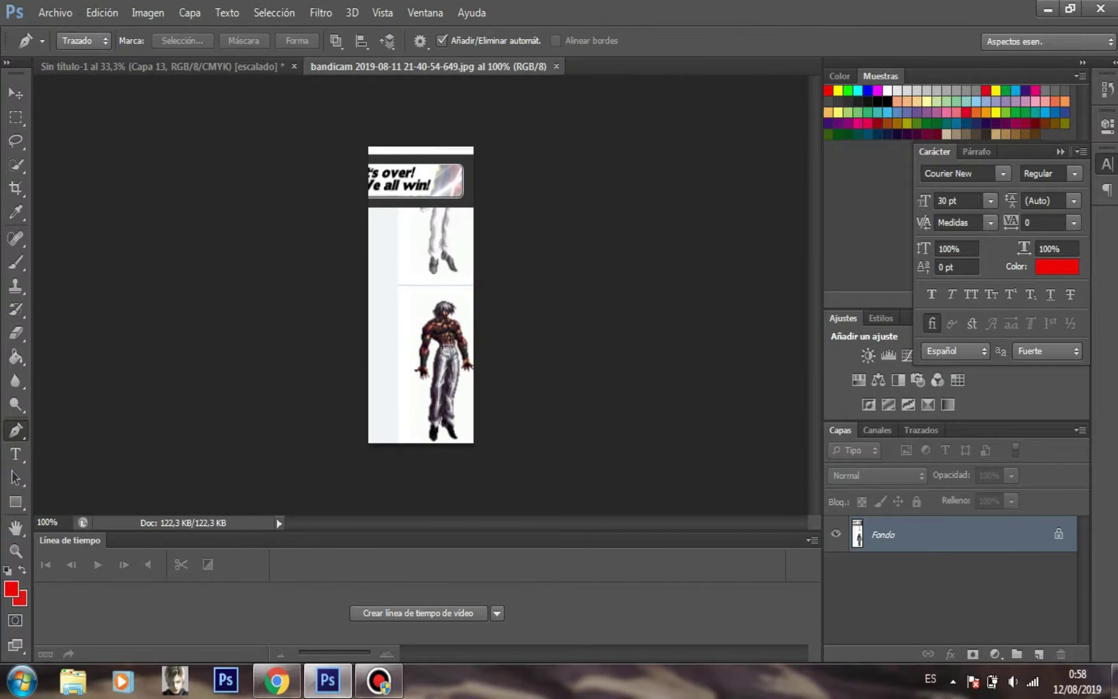
key(ctrl+plus)
key(ctrl+plus)
scroll(420, 295, down, 8)
Start a path at the bare-chested fighter's image-right shoe and trace up the outer edge of that trouser leg
click(601, 416)
click(589, 294)
click(585, 225)
click(590, 207)
click(594, 190)
click(603, 175)
click(606, 153)
click(606, 139)
scroll(615, 89, up, 3)
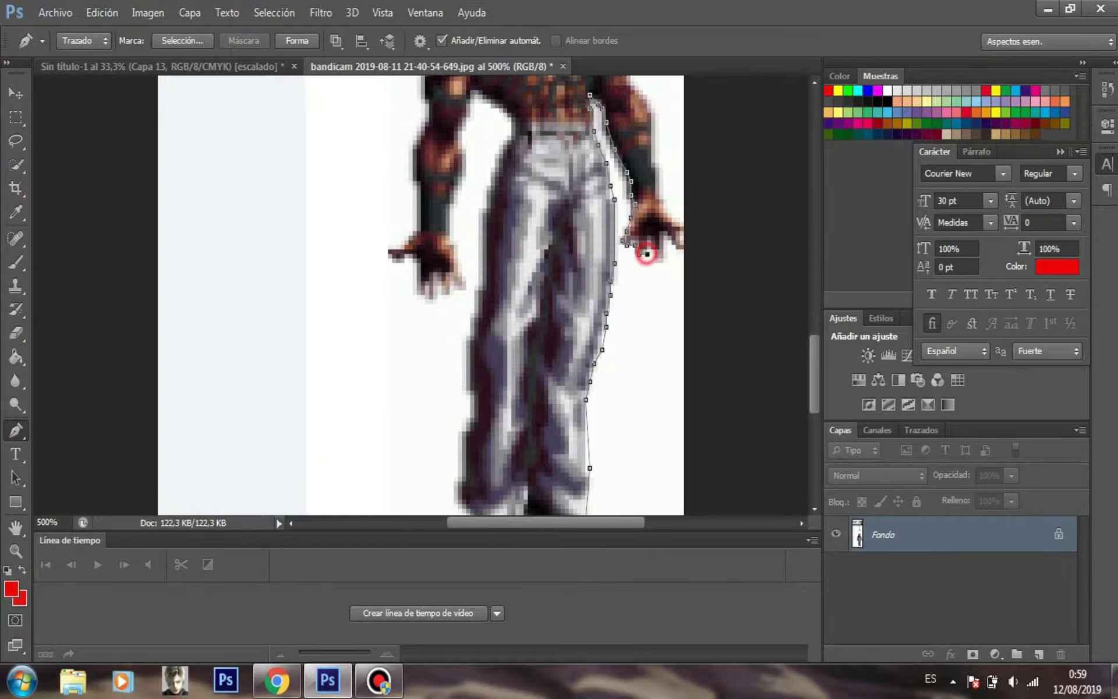
Continue the path up the image-right arm and shoulder and around the fighter's grey hair
scroll(421, 296, up, 5)
click(562, 262)
click(578, 271)
click(590, 249)
click(598, 236)
click(590, 222)
click(577, 208)
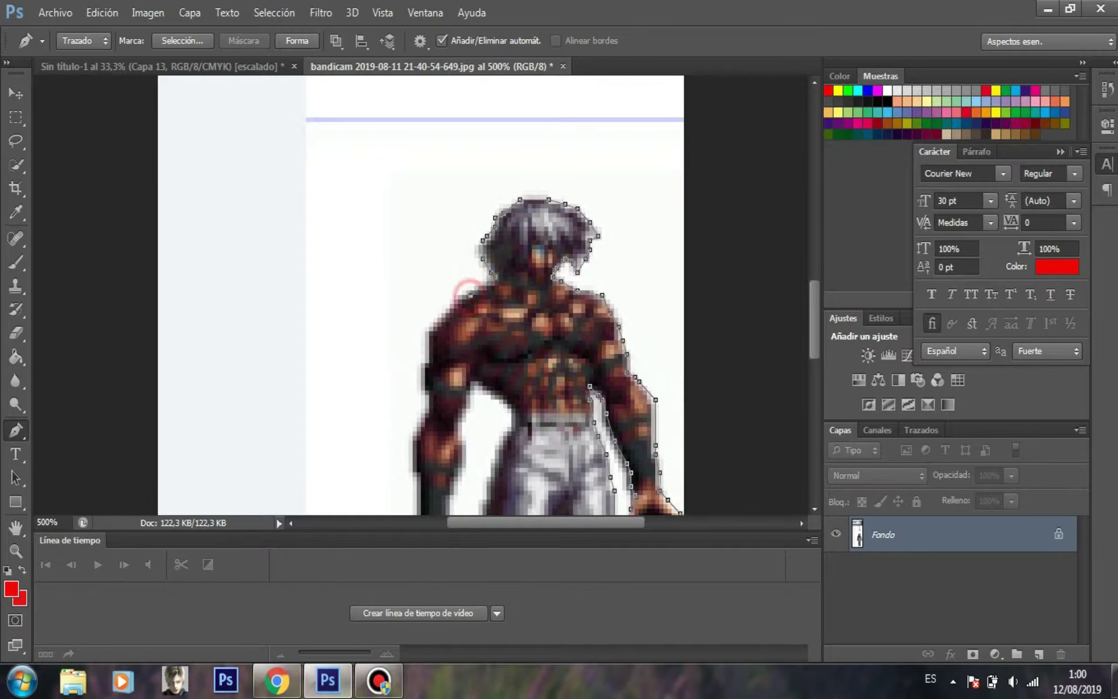
Continue the path around the image-left arm and hand and down the outer edge of that leg to the shoe
scroll(415, 478, down, 5)
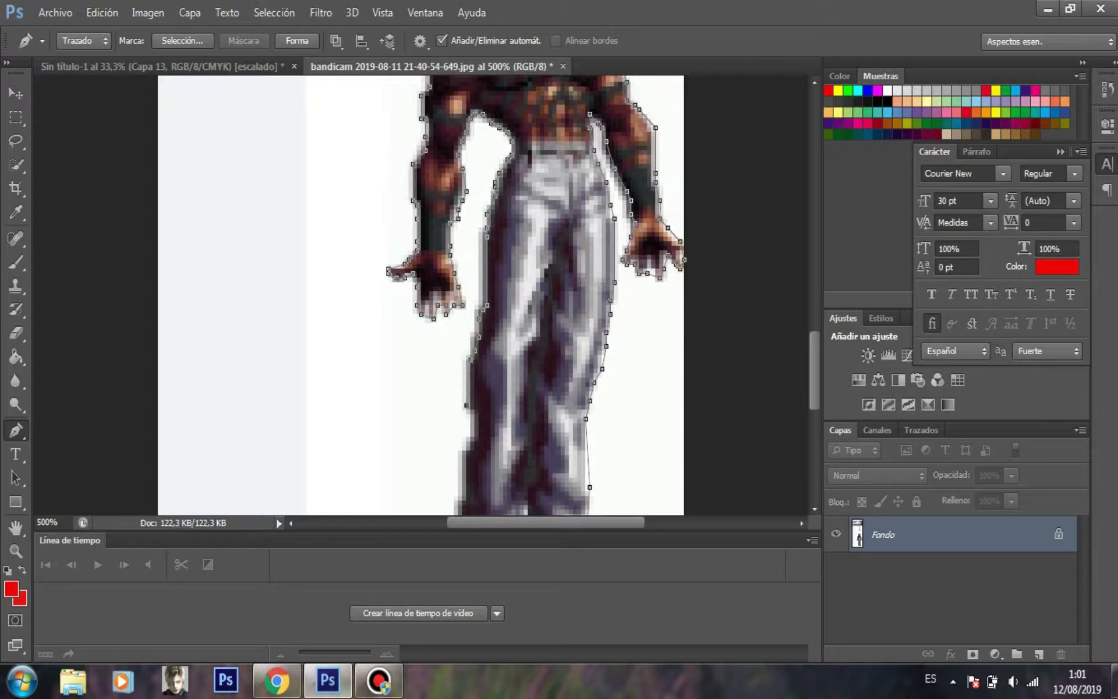
scroll(463, 451, down, 4)
click(471, 330)
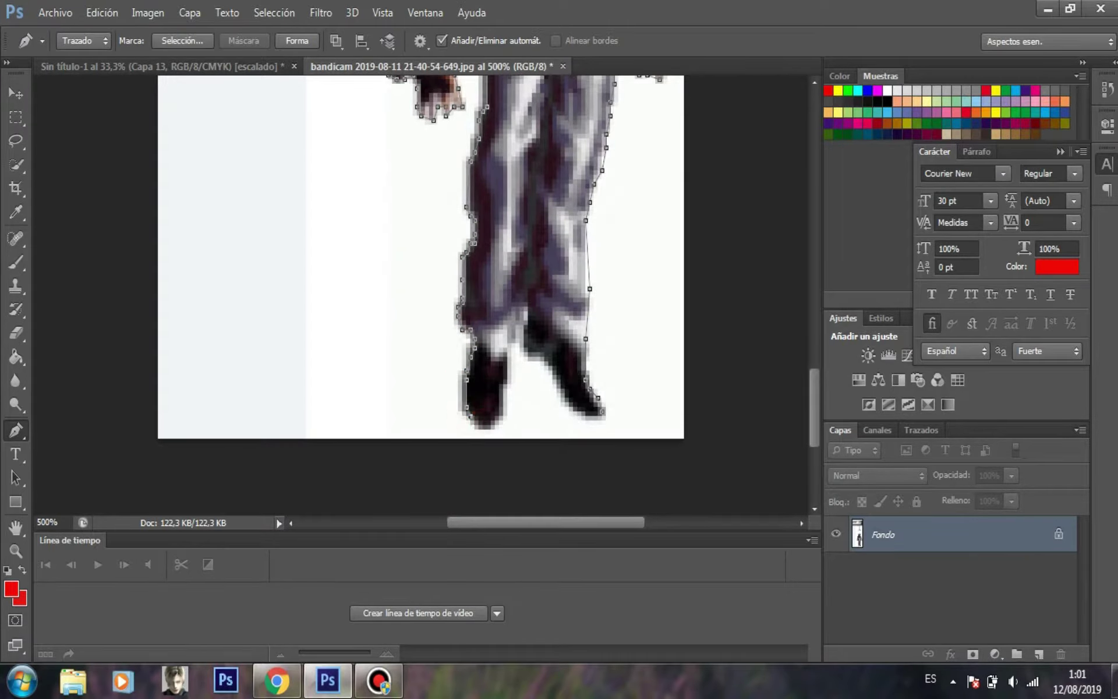
Convert the finished path around the bare-chested fighter to a selection
right_click(499, 212)
click(539, 279)
click(664, 190)
Move the bare-chested fighter into the composition over the purple background and resize it with Free Transform
click(16, 93)
drag(504, 233, 394, 302)
drag(157, 66, 675, 245)
key(ctrl+t)
key(Return)
Save the composition as Sin título-1.psd
click(55, 13)
click(87, 239)
key(Return)
key(Return)
click(55, 12)
key(Escape)
Open another background image from the desktop folder and place it in the composition
click(55, 13)
click(87, 50)
drag(735, 200, 735, 419)
double_click(466, 175)
drag(465, 227, 392, 243)
Resize the new background to a narrow strip in the lower row, directly beneath the orange-sky background
key(ctrl+t)
drag(371, 170, 371, 297)
drag(464, 380, 388, 380)
drag(374, 355, 260, 355)
drag(219, 463, 219, 469)
drag(275, 384, 266, 384)
drag(217, 299, 217, 306)
drag(267, 387, 238, 388)
key(Return)
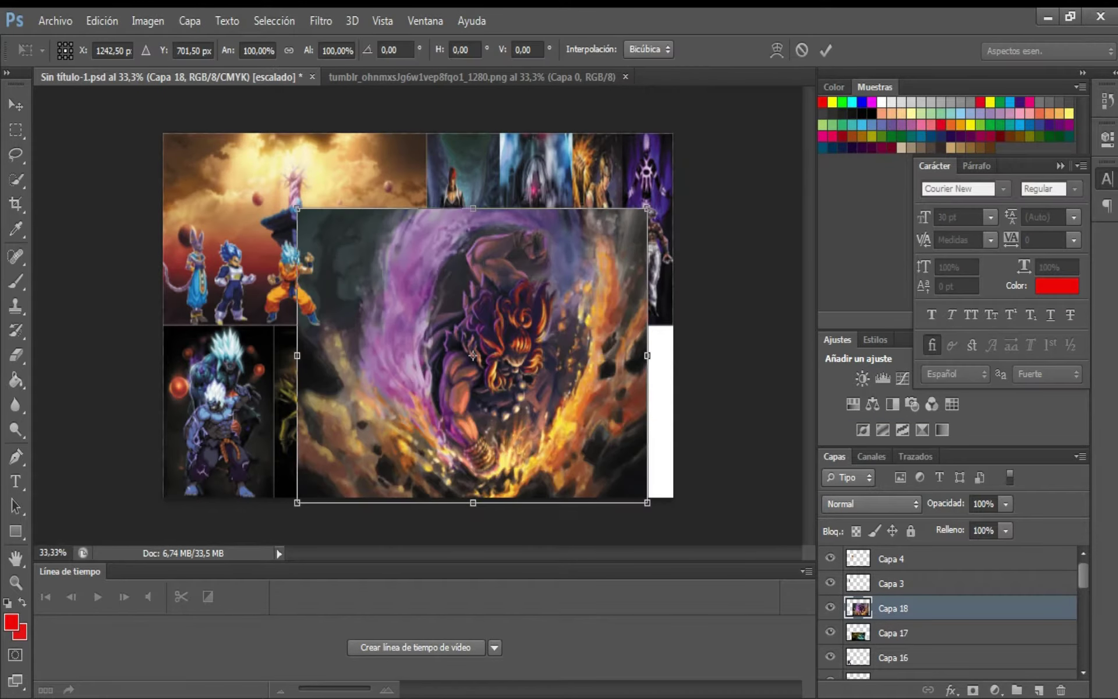
Narrow and shorten Capa 18, the purple-and-fire demon image, to fill the image-right end of the lower row
drag(296, 355, 534, 355)
drag(588, 349, 515, 356)
drag(517, 217, 519, 325)
drag(539, 379, 642, 374)
drag(618, 504, 618, 496)
drag(562, 409, 573, 408)
key(Return)
key(ctrl+t)
drag(622, 319, 623, 326)
key(Return)
Narrow Capa 17 slightly with Free Transform and check how the Capa 18 image adjoins it
click(892, 632)
key(ctrl+t)
drag(572, 411, 563, 412)
key(Return)
click(893, 608)
key(ctrl+t)
key(Return)
click(54, 21)
click(55, 59)
scroll(736, 219, down, 5)
double_click(478, 257)
key(ctrl+plus)
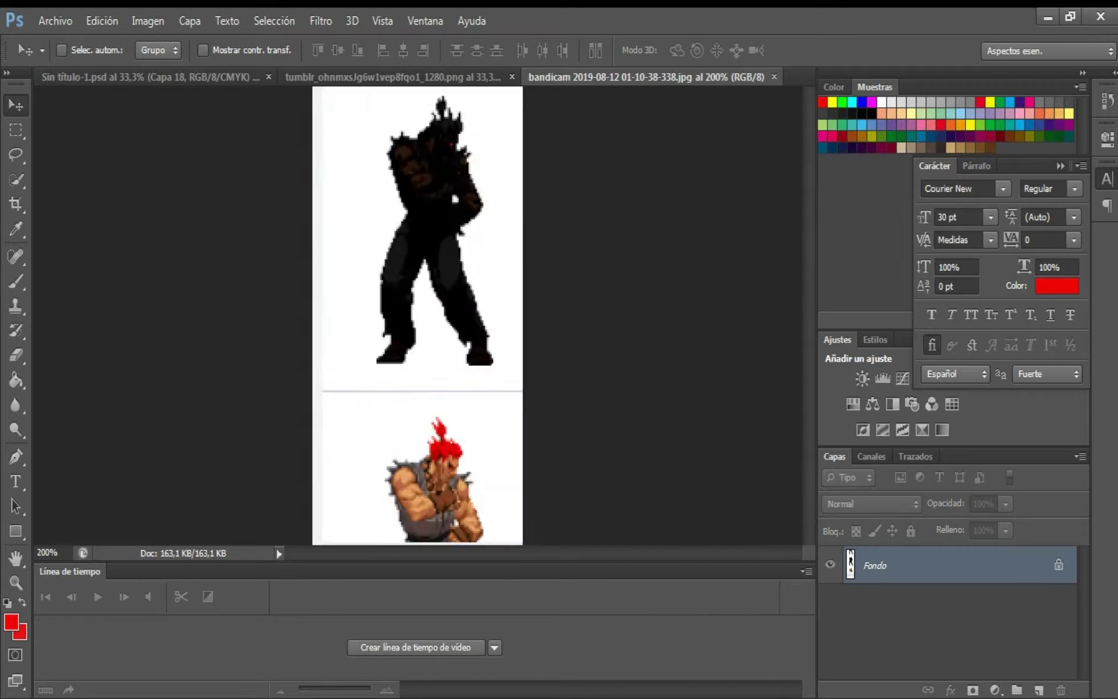
Start a Pen tool path around the dark silhouette's image-left foot and inner legs, working at 600% magnification
key(ctrl+plus)
key(ctrl+plus)
key(ctrl+plus)
key(ctrl+plus)
key(p)
click(300, 462)
click(375, 462)
click(385, 450)
click(404, 337)
click(399, 325)
click(398, 308)
click(399, 284)
click(404, 279)
click(410, 262)
click(399, 240)
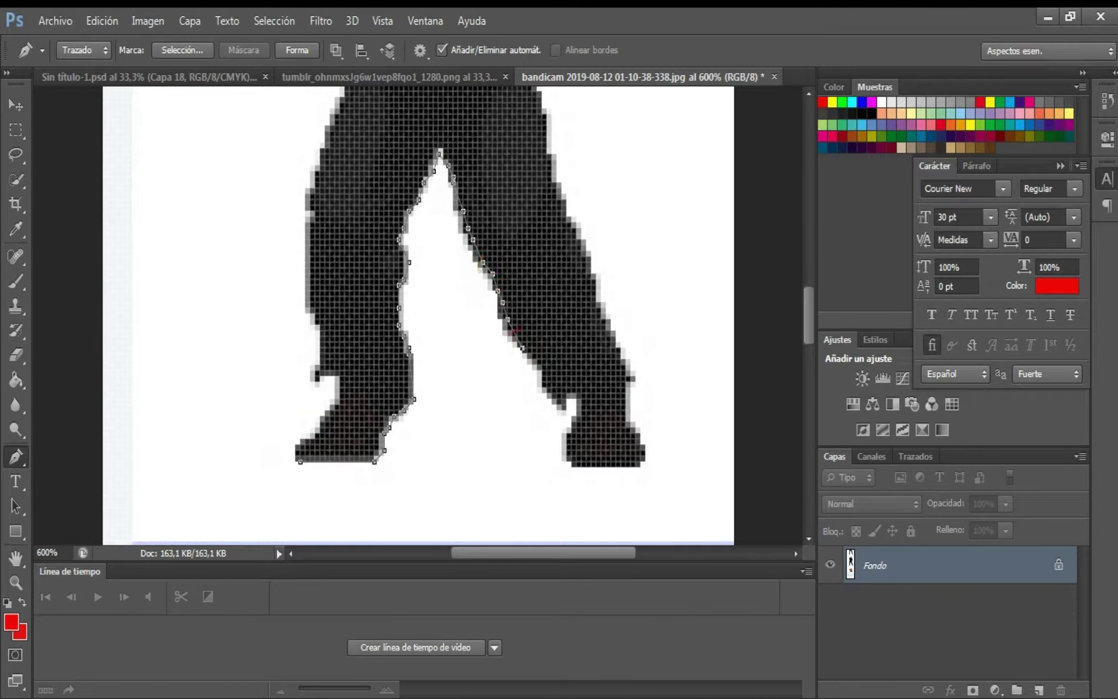
Continue the path up the outer edge of the silhouette's image-right leg to the waist
click(611, 330)
click(601, 301)
click(592, 284)
click(571, 228)
click(542, 112)
click(536, 88)
scroll(537, 89, up, 5)
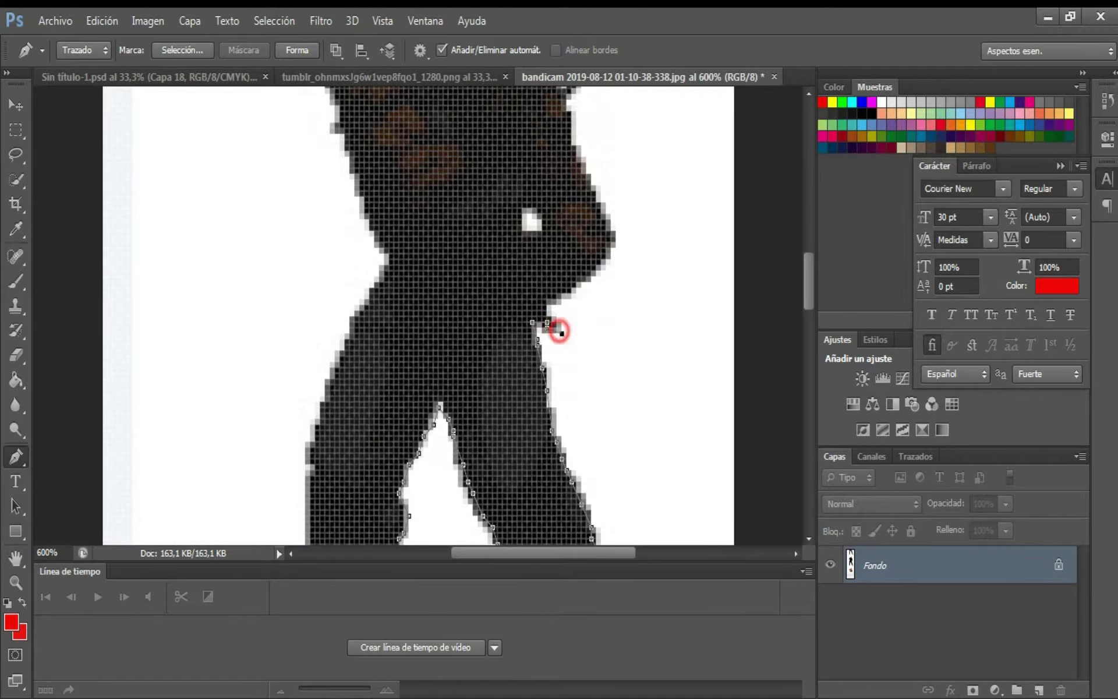
Trace the silhouette's arm, spiky head, back and remaining leg, and convert the closed path into a selection
scroll(570, 132, up, 3)
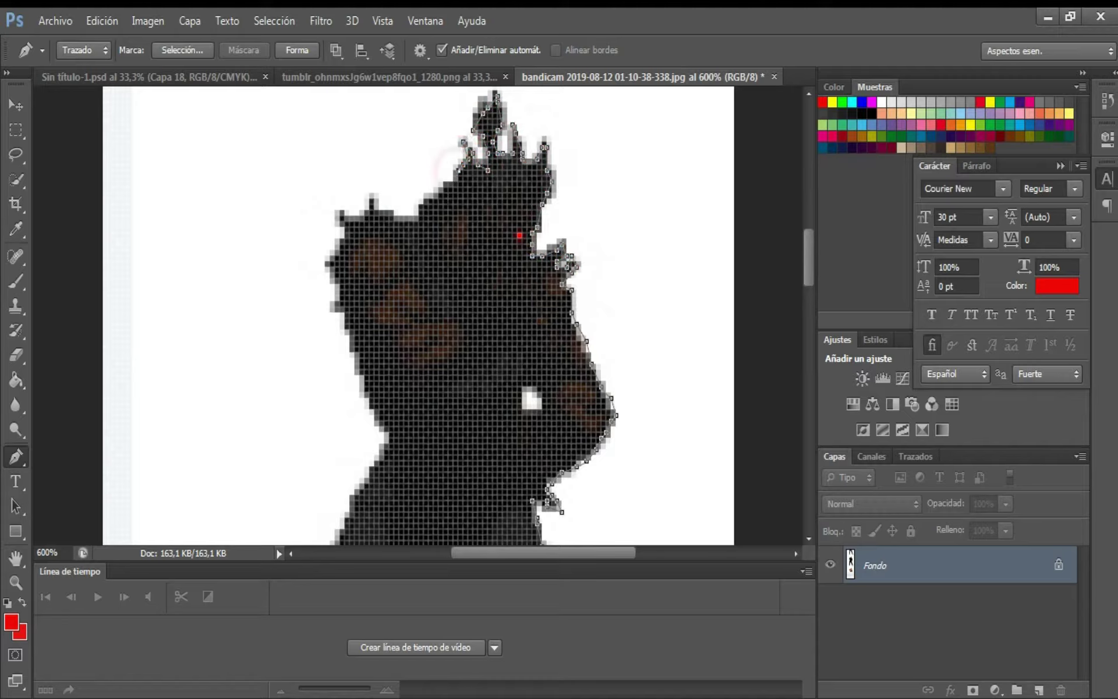
click(327, 261)
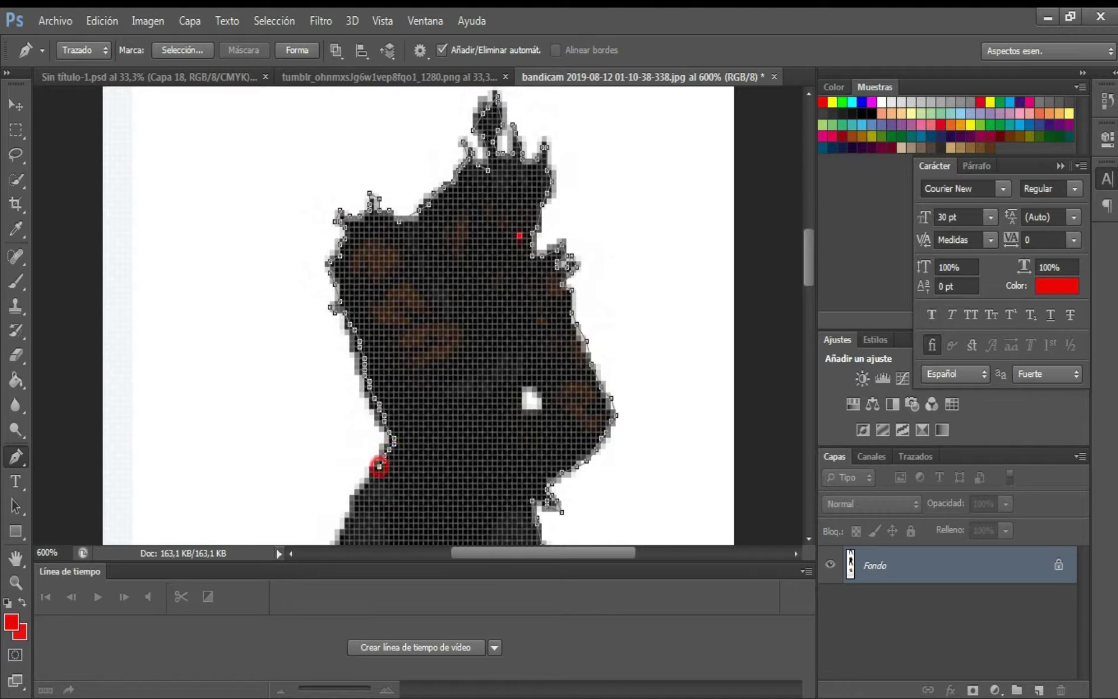
drag(349, 523, 343, 211)
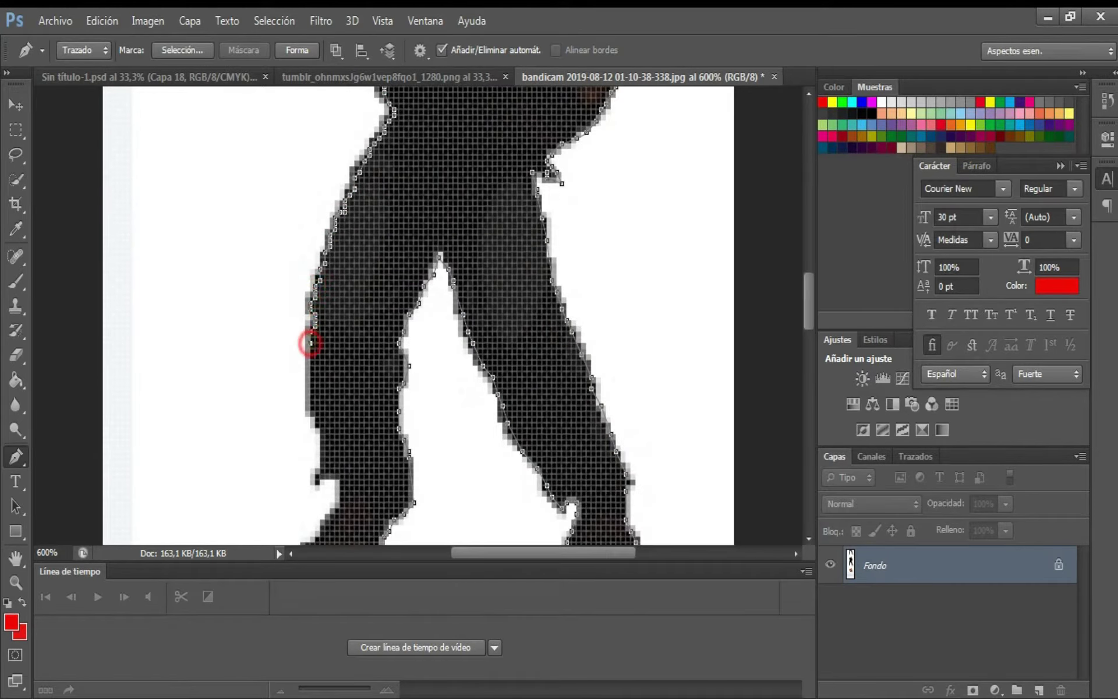
scroll(317, 539, down, 3)
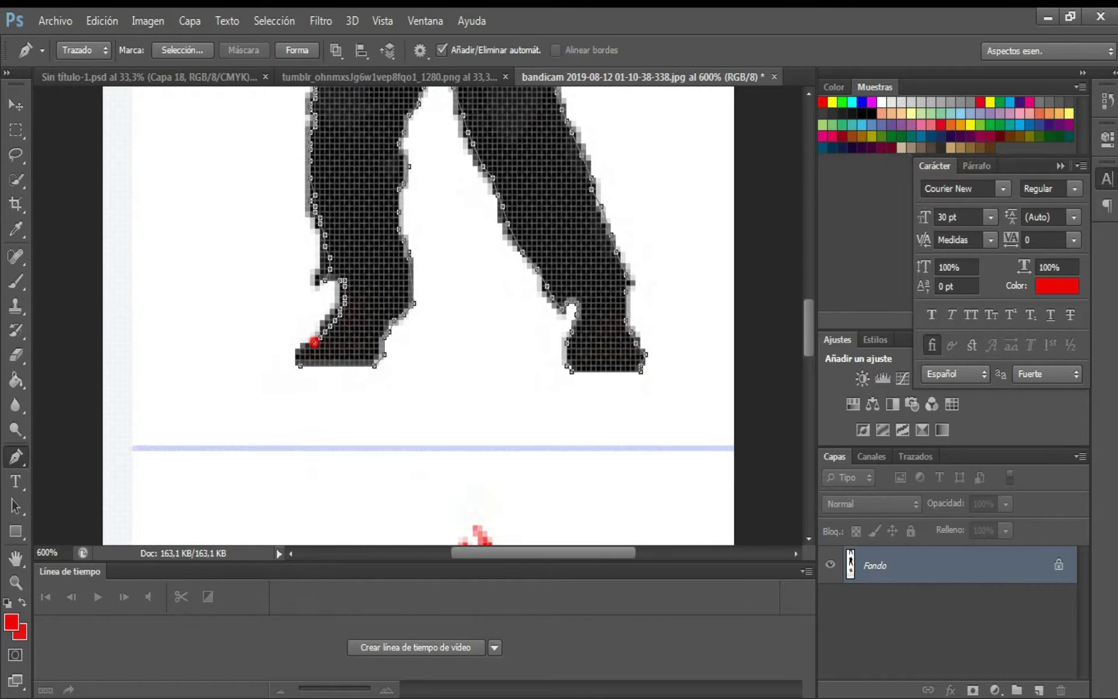
right_click(362, 257)
click(428, 347)
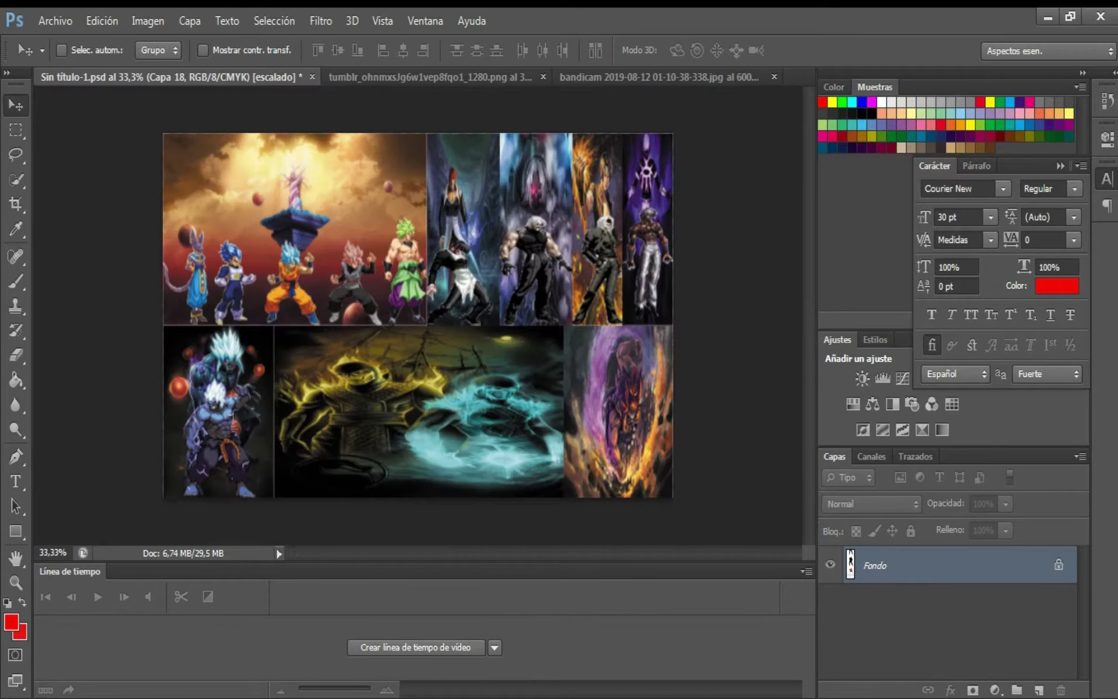
Bring the dark fighter into Sin título-1 as Capa 19 and fit it over the purple-and-fire background in the lower row
drag(623, 429, 623, 386)
drag(613, 429, 656, 429)
drag(613, 472, 614, 496)
drag(571, 441, 563, 441)
drag(656, 441, 673, 441)
drag(618, 387, 618, 395)
key(Return)
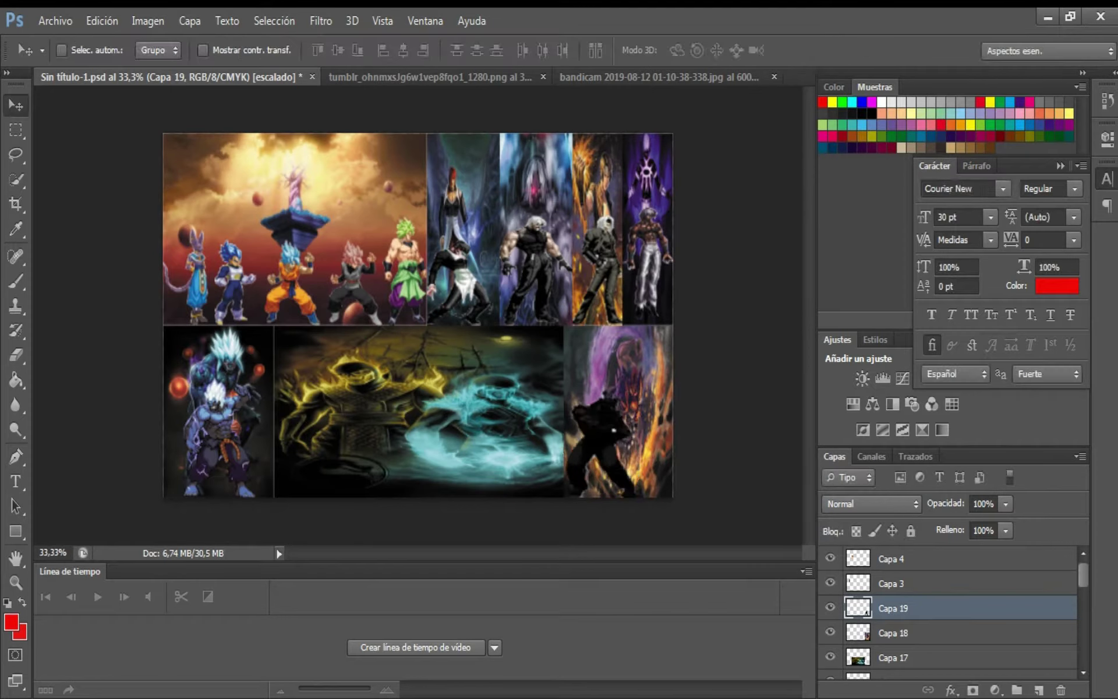
click(56, 21)
click(70, 227)
key(ctrl+o)
drag(735, 353, 735, 454)
double_click(434, 282)
key(ctrl+plus)
key(ctrl+plus)
key(ctrl+plus)
key(ctrl+plus)
Start a Pen tool path around the yellow ninja's image-left boot and inner leg up to the loincloth
click(15, 456)
click(363, 370)
click(359, 389)
click(359, 399)
click(358, 413)
click(362, 432)
click(367, 466)
click(367, 489)
click(366, 503)
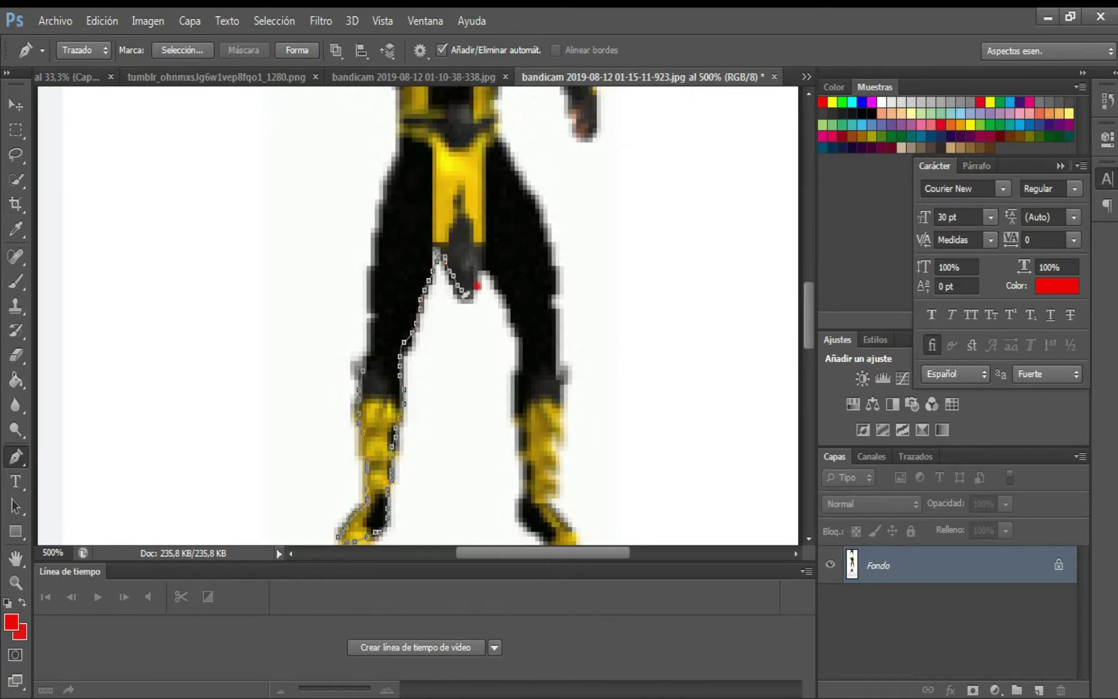
Continue the path down the inner edge of the yellow ninja's image-right leg and under the foot
click(514, 328)
click(523, 350)
click(519, 418)
click(519, 519)
click(552, 541)
scroll(561, 539, down, 1)
right_click(564, 497)
click(647, 141)
click(557, 504)
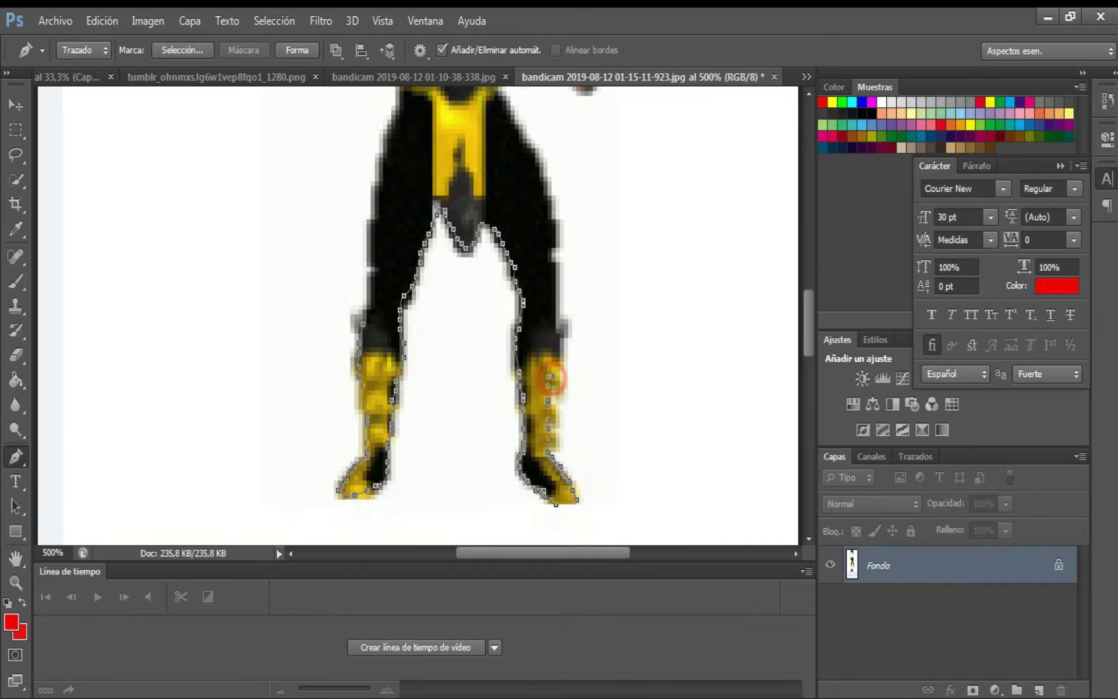
Trace the yellow ninja's outer leg, waist, hanging arm, hood and shoulder spike with the Pen tool
scroll(511, 120, up, 5)
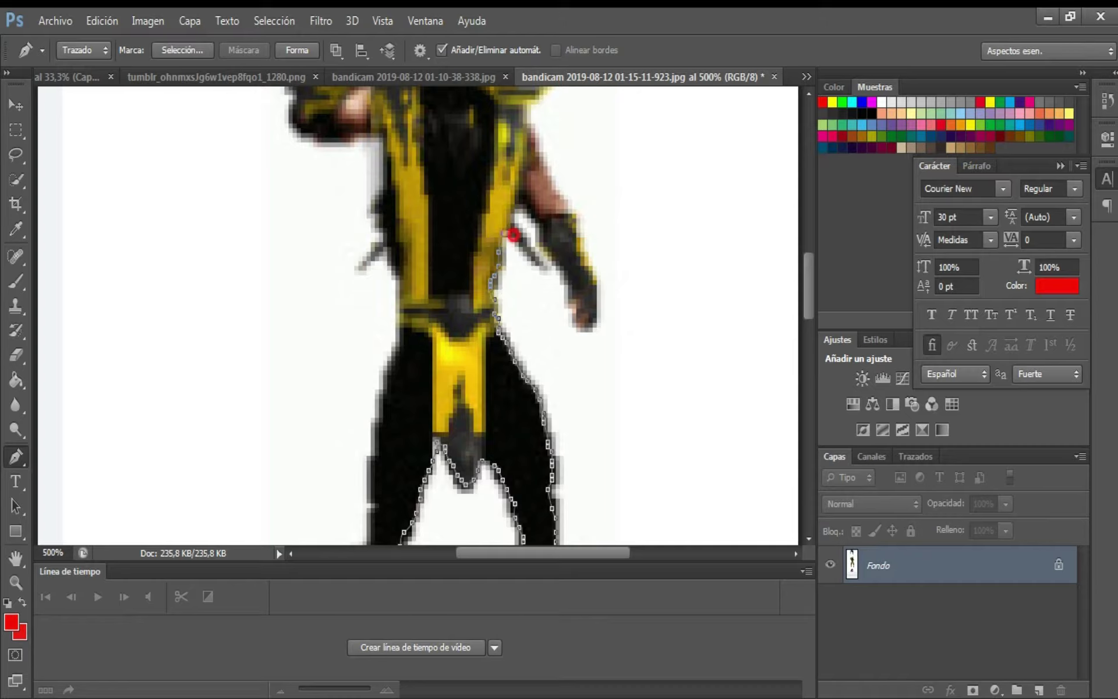
drag(513, 235, 511, 223)
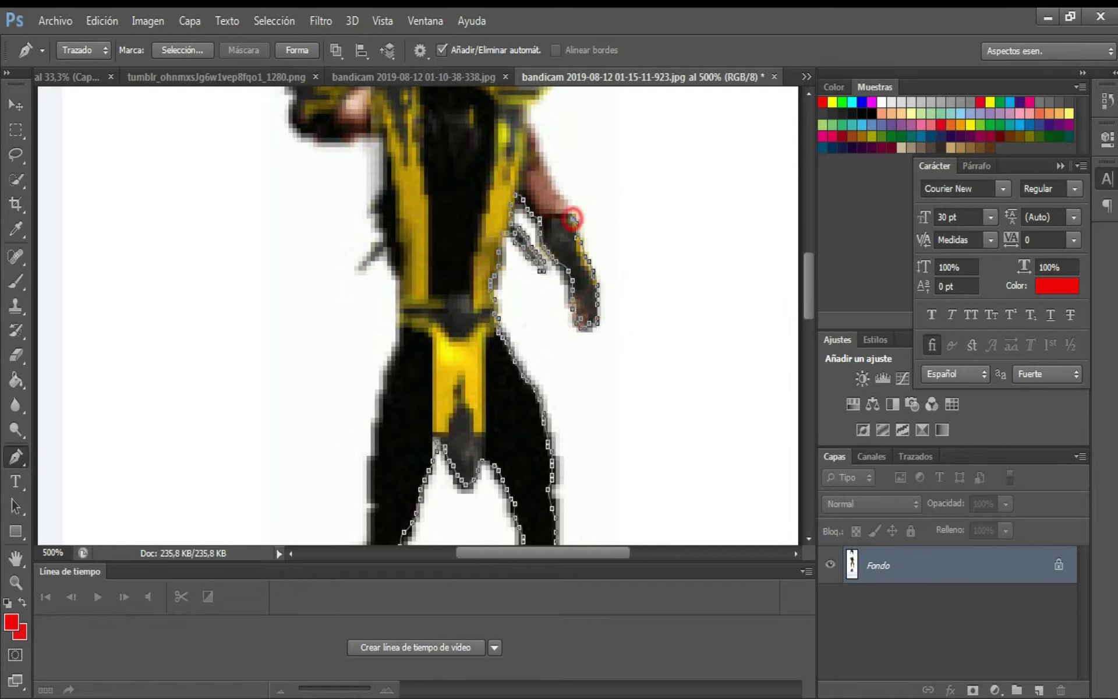
scroll(531, 131, up, 4)
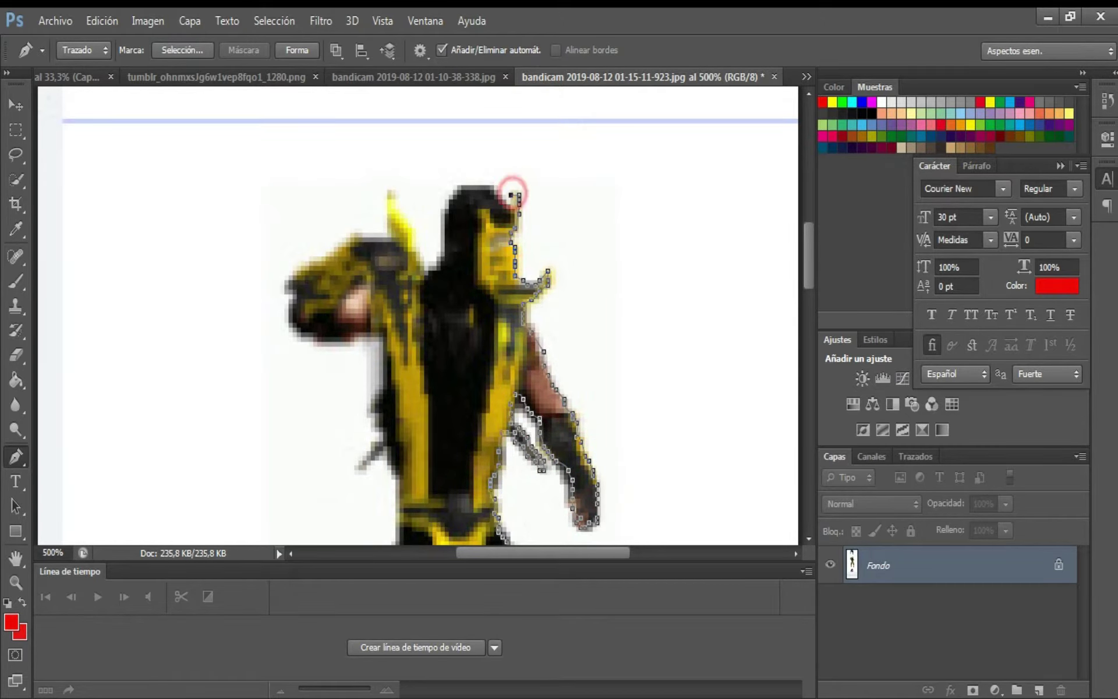
drag(418, 274, 389, 199)
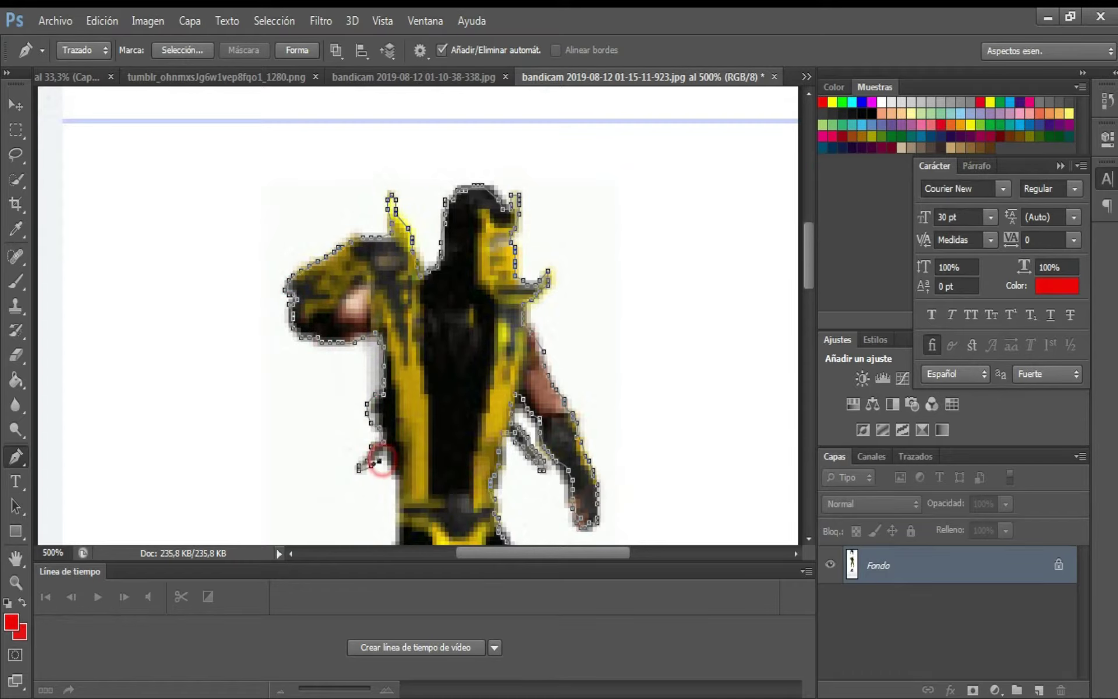
Trace the rest of the yellow ninja's image-left leg to close the path, and convert it into a selection
scroll(377, 462, down, 5)
click(370, 398)
click(367, 446)
click(357, 490)
click(353, 500)
click(362, 499)
right_click(462, 237)
click(513, 311)
click(669, 204)
Move the yellow ninja into Sin título-1 and scale it to stand at the image-left end of the yellow-and-blue background
click(16, 105)
drag(454, 274, 415, 436)
drag(414, 436, 330, 378)
key(ctrl+t)
drag(320, 433, 291, 433)
drag(333, 410, 302, 433)
key(Return)
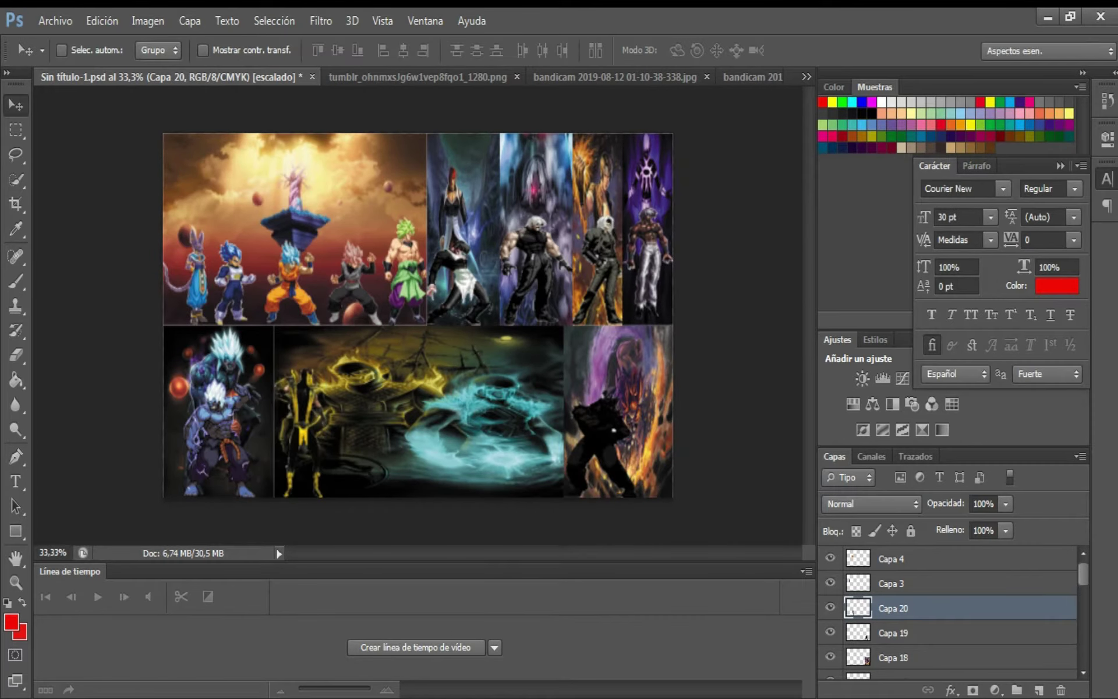
Close the tumblr image and the two used bandicam images without saving their changes
click(516, 76)
click(546, 77)
click(589, 274)
click(546, 76)
click(589, 275)
key(ctrl+o)
drag(735, 192, 735, 434)
double_click(448, 340)
key(ctrl+plus)
key(ctrl+plus)
key(ctrl+plus)
key(ctrl+plus)
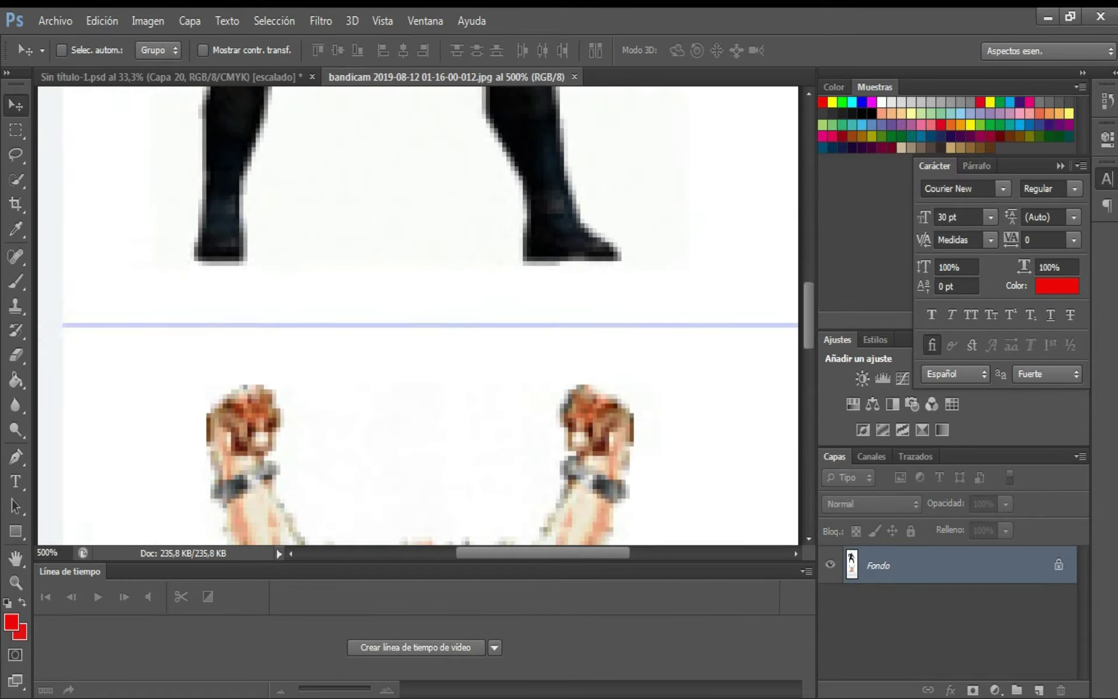
Start a Pen tool path around the blue ninja's image-right foot and up the outer shin
click(15, 456)
click(523, 261)
click(540, 261)
click(551, 256)
click(573, 256)
click(593, 257)
click(584, 217)
click(577, 205)
click(569, 183)
click(564, 154)
click(561, 121)
click(556, 100)
click(556, 88)
Extend the path up the blue ninja's outer thigh and along the waist to the chest
scroll(556, 89, up, 5)
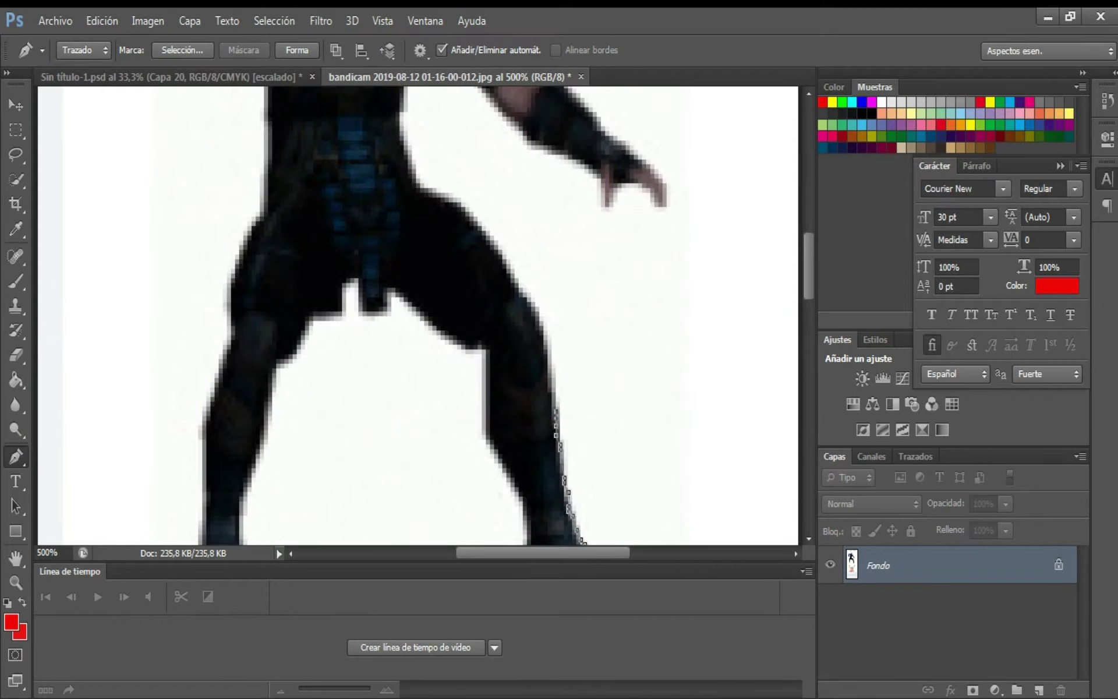
click(498, 254)
click(435, 193)
scroll(403, 92, up, 4)
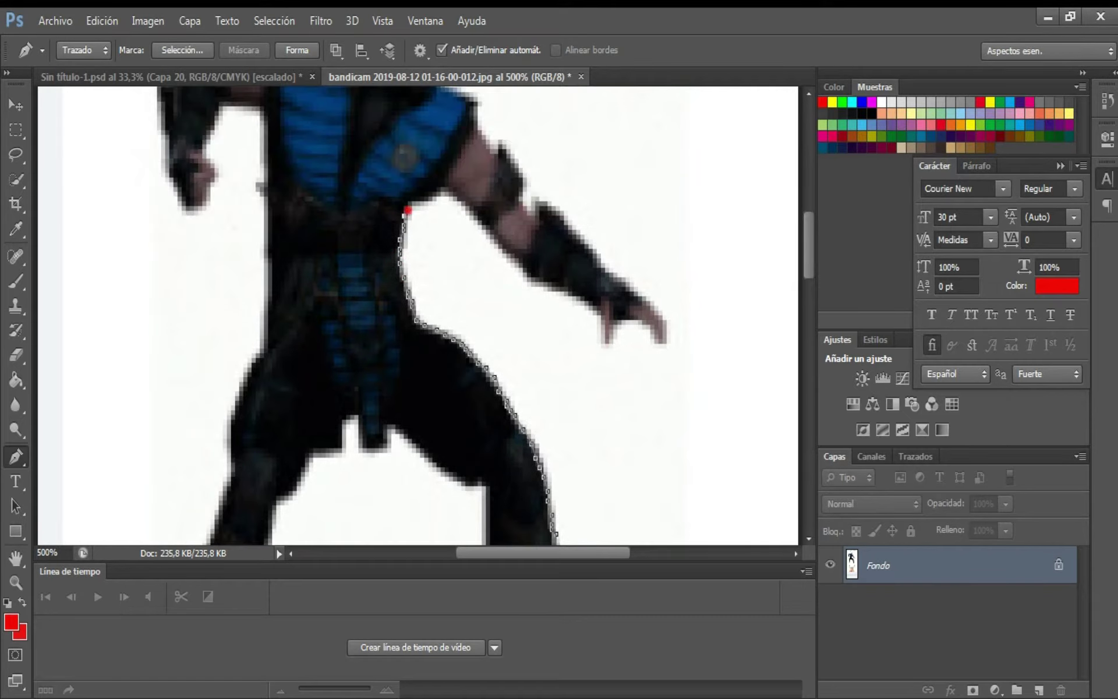
Trace the underside of the blue ninja's extended arm and around the fingers
click(514, 259)
right_click(561, 295)
click(557, 293)
click(597, 312)
click(609, 343)
click(655, 329)
click(668, 320)
Trace the upper edge of the blue ninja's extended hand and forearm back to the elbow
click(635, 292)
click(626, 284)
click(610, 271)
click(597, 254)
right_click(593, 247)
click(585, 239)
click(569, 221)
click(552, 211)
click(536, 202)
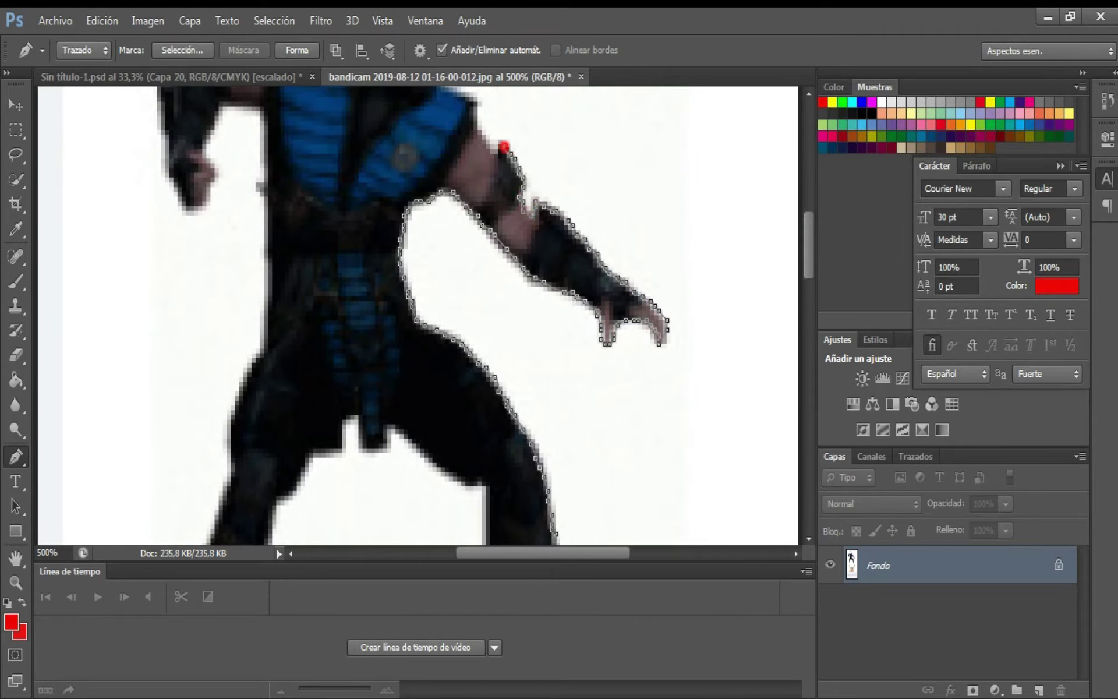
Continue the path over the blue ninja's upper arm, head and shoulders and around the image-left arm
scroll(441, 287, up, 7)
click(440, 286)
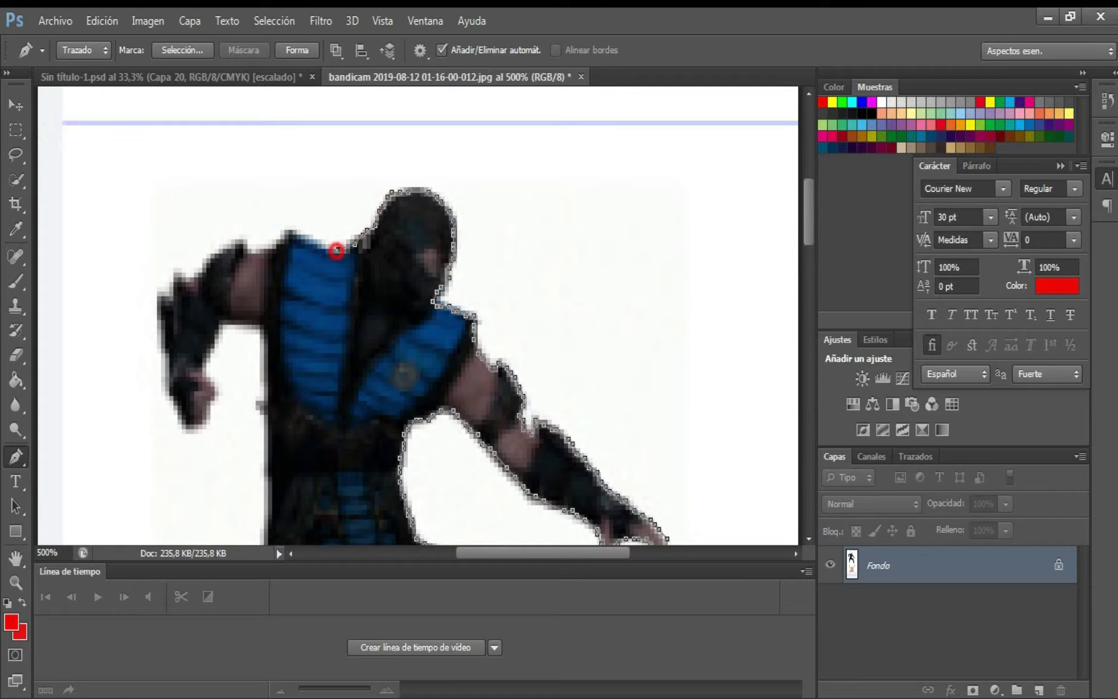
mouse_move(162, 350)
mouse_down()
mouse_move(173, 400)
mouse_move(206, 417)
mouse_up()
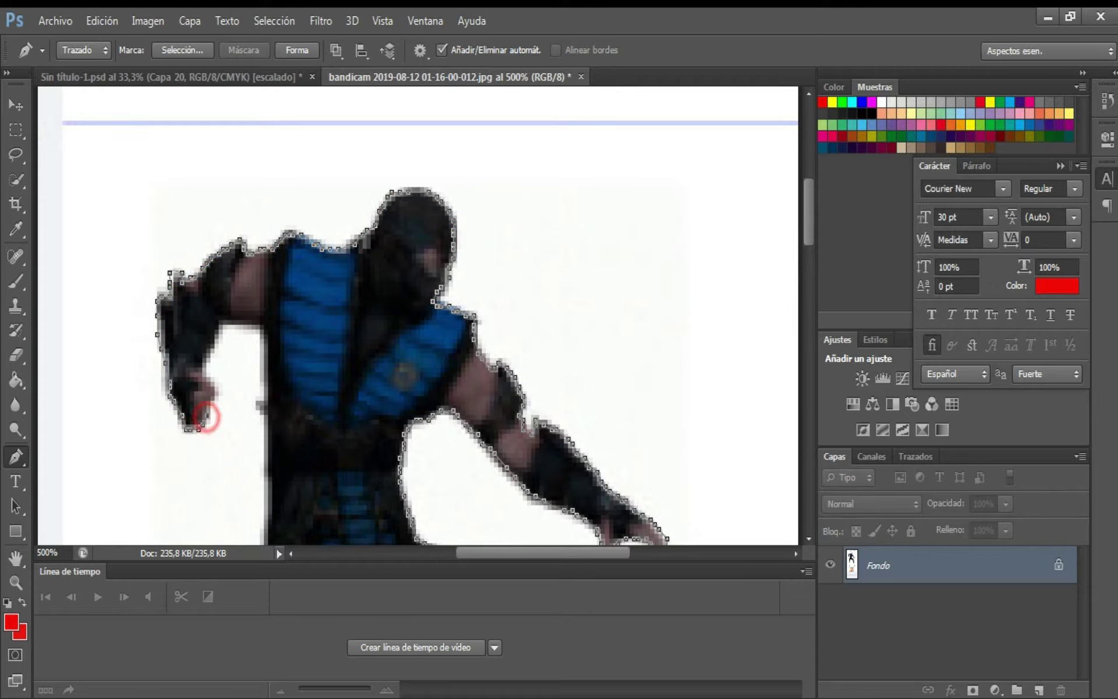
Trace the blue ninja's image-left torso side and remaining leg edges to close the path, and convert it into a selection
scroll(263, 493, down, 8)
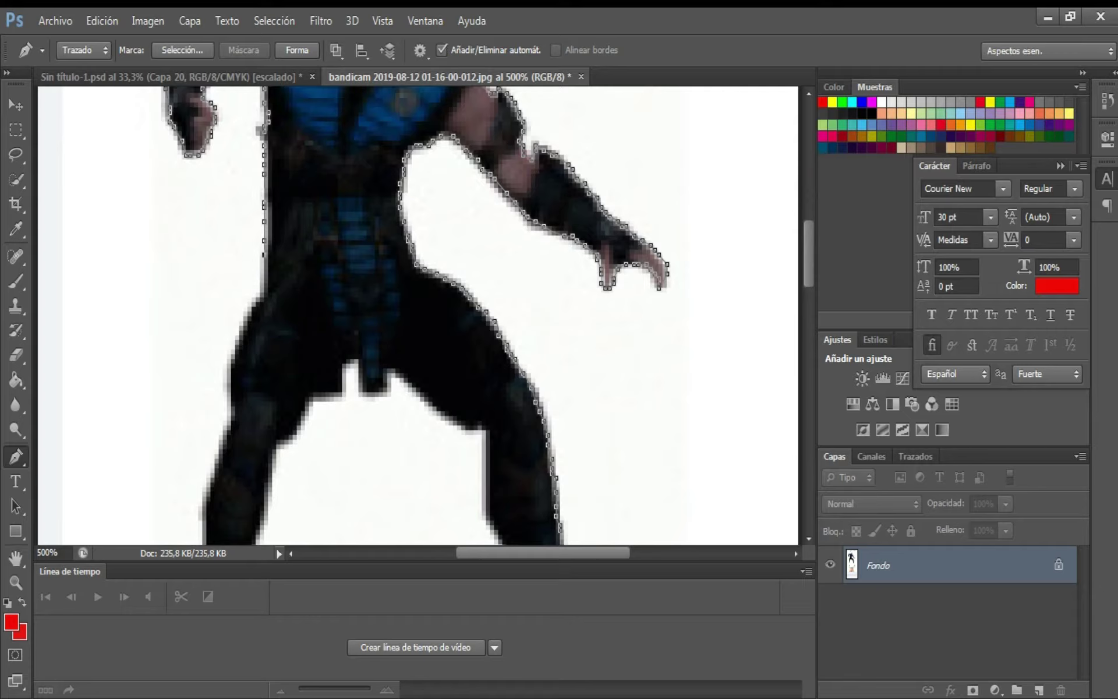
drag(204, 515, 203, 294)
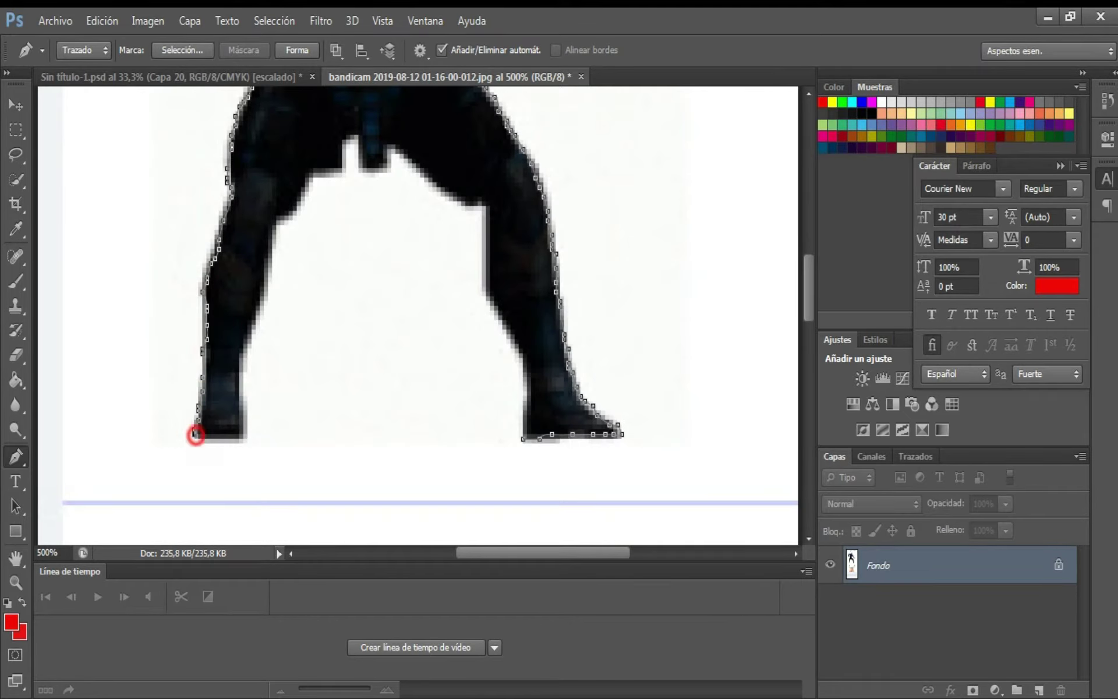
drag(242, 366, 280, 223)
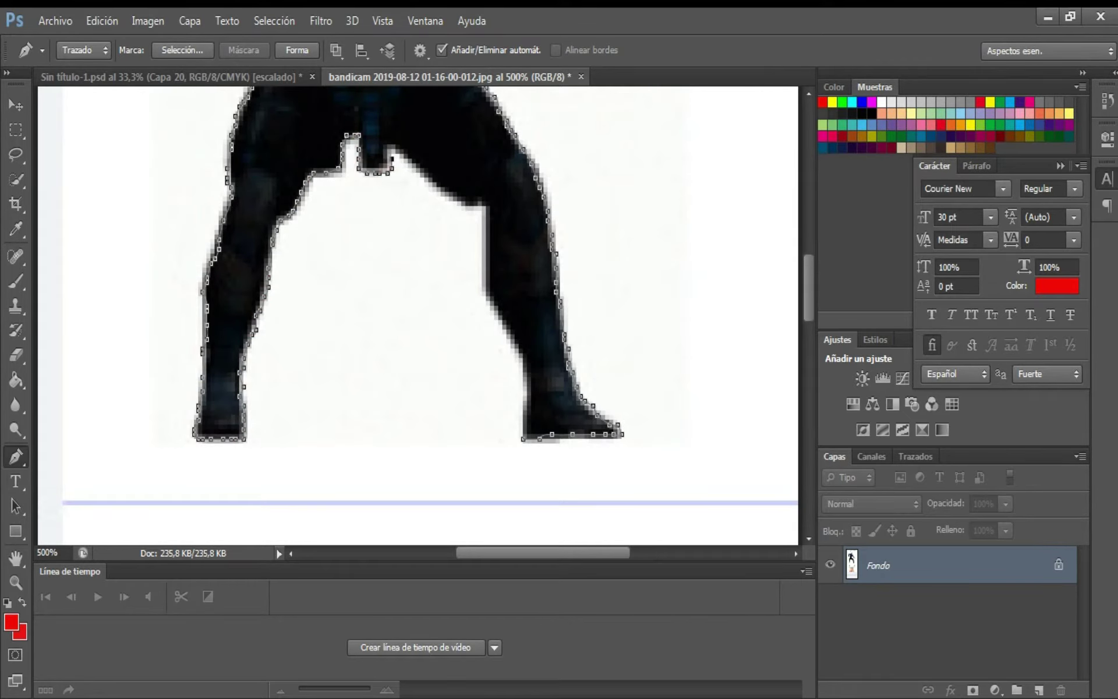
click(523, 438)
right_click(401, 111)
click(455, 197)
key(Return)
Move the blue ninja into Sin título-1, scale it at the image-right end of the yellow-and-blue background, and save the composition
click(15, 105)
drag(373, 113, 536, 369)
key(ctrl+t)
mouse_move(519, 428)
mouse_down()
mouse_move(475, 428)
mouse_move(524, 428)
mouse_up()
drag(524, 485, 524, 497)
key(Return)
click(55, 21)
click(55, 229)
Add the red text DR Mugen in DK Nightbird at 72 pt between the two ninjas in the lower row
click(16, 481)
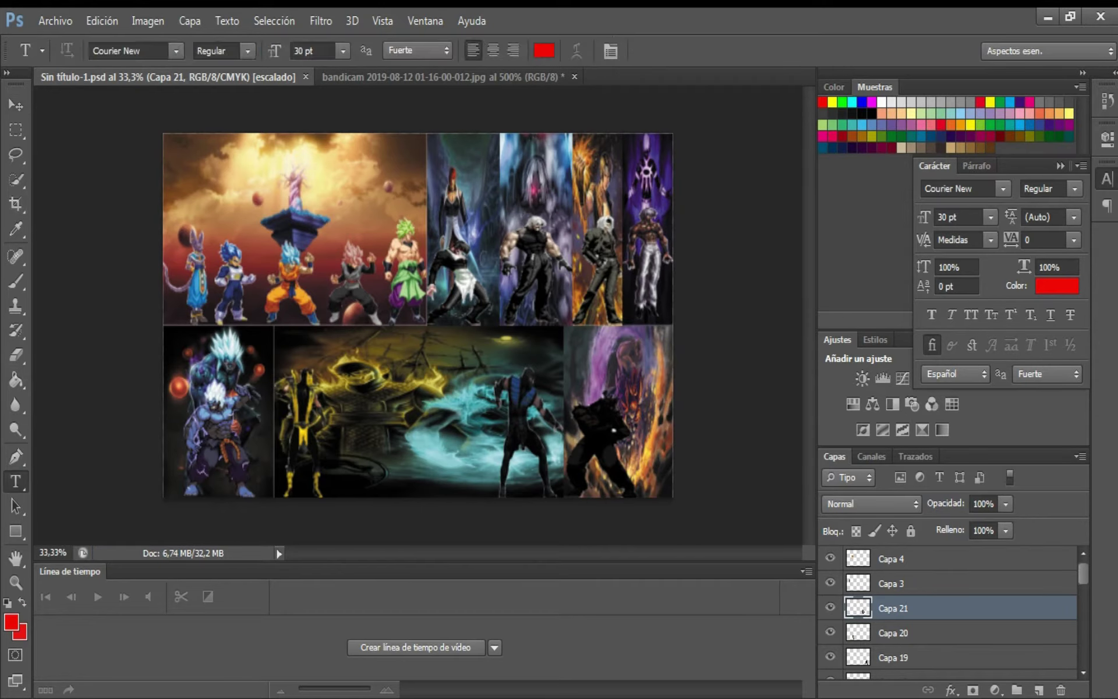
click(248, 51)
click(176, 51)
click(144, 122)
click(416, 435)
click(343, 50)
click(314, 329)
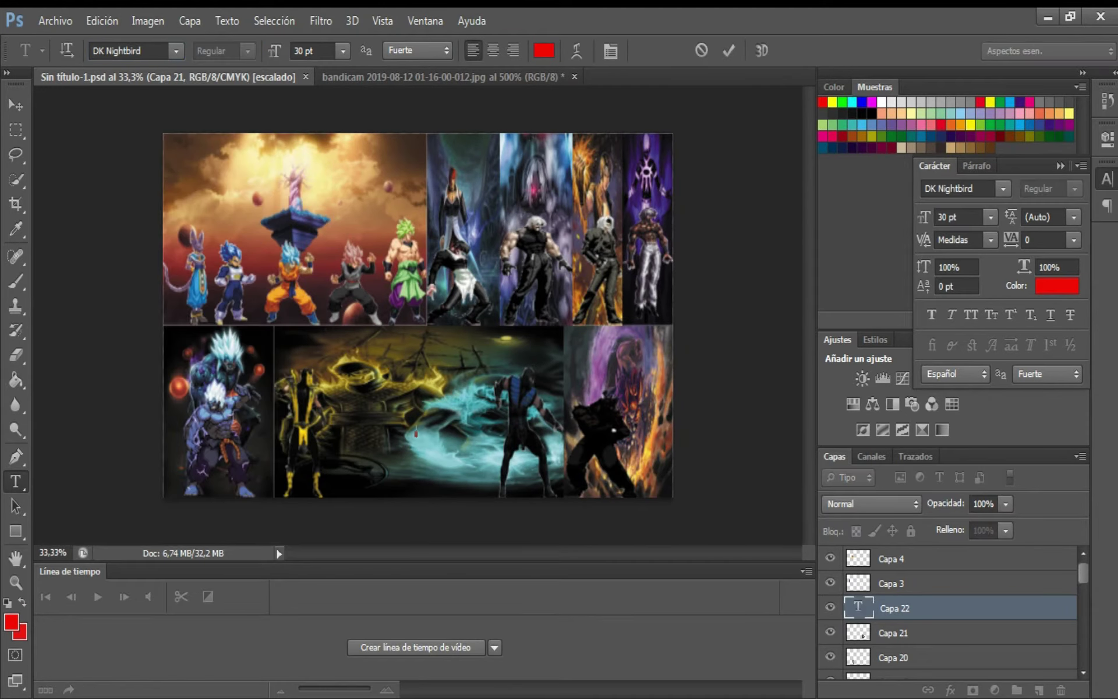
click(360, 406)
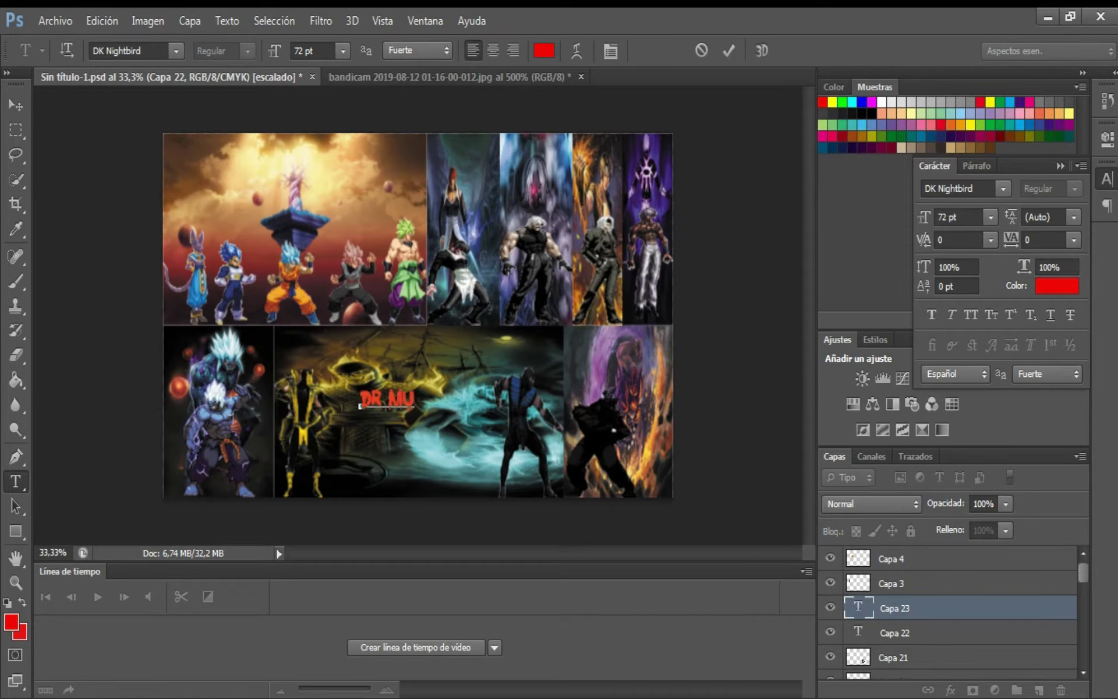
Center the DR Mugen text between the two ninjas, enlarge it to about 115 pt, and save the composition
click(15, 105)
mouse_move(408, 398)
mouse_down()
mouse_move(429, 413)
mouse_move(425, 389)
mouse_up()
key(ctrl+t)
drag(425, 424, 431, 432)
key(Return)
click(55, 20)
click(81, 231)
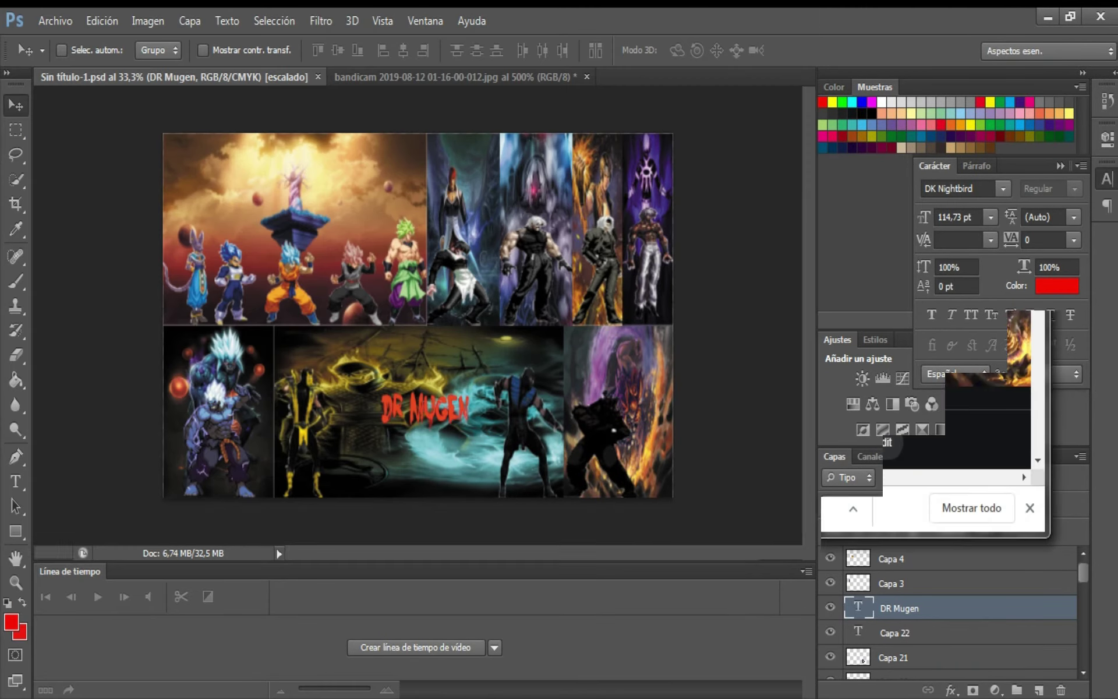
Open facebook-770688_960_720.png and move its logo into the Sin título-1 composition
click(55, 21)
click(46, 57)
drag(732, 215, 732, 232)
drag(732, 232, 732, 262)
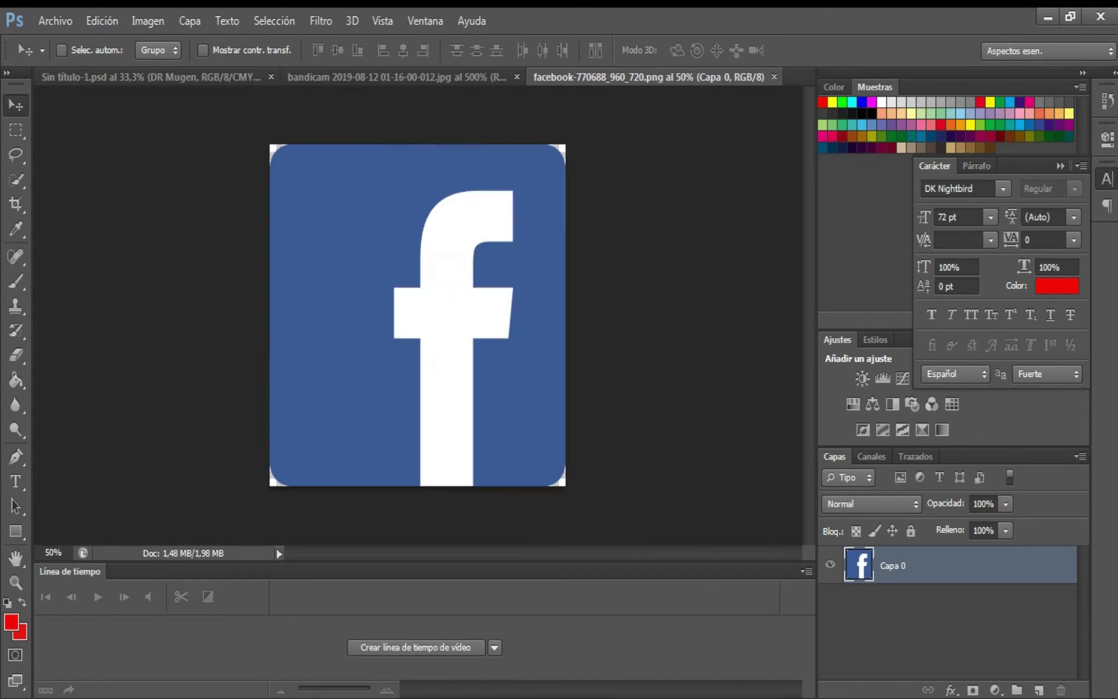
drag(418, 315, 418, 388)
Scale the Facebook logo down to a small icon and place it below the DR Mugen title, toward the yellow ninja
key(ctrl+t)
drag(419, 275, 419, 392)
drag(320, 447, 437, 448)
drag(472, 452, 336, 448)
drag(340, 389, 370, 460)
key(Return)
Add the red text mugen edicion in DK Nightbird at 72 pt and place it beside the Facebook icon
key(t)
click(449, 463)
text(MUGEN EDICION)
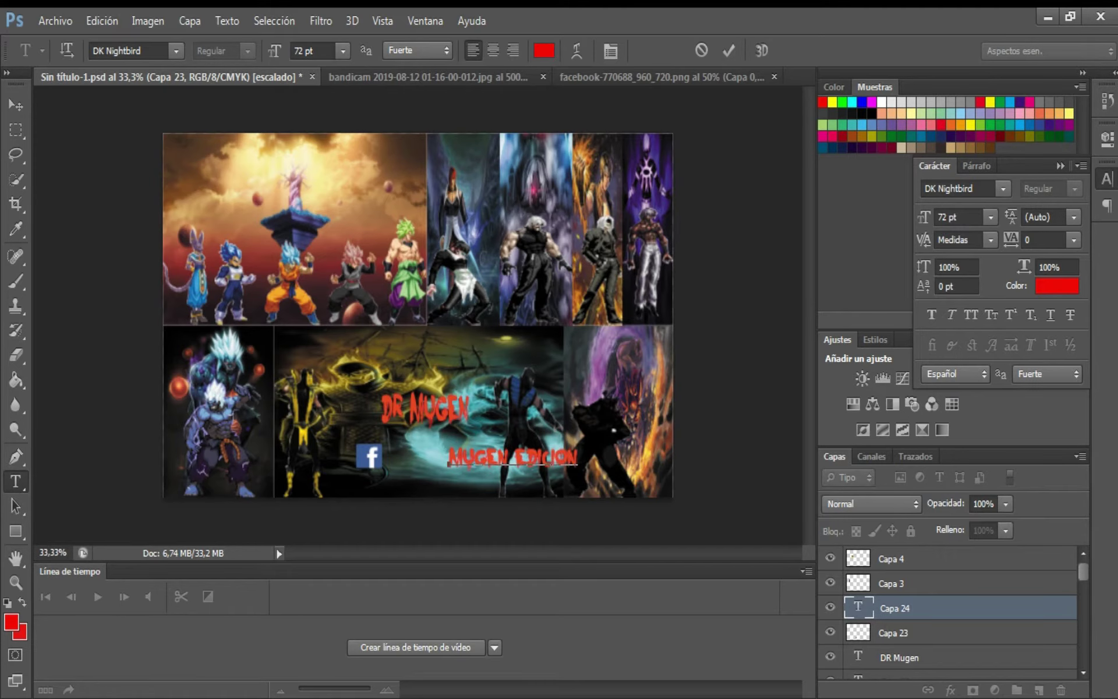
click(15, 105)
drag(513, 457, 472, 462)
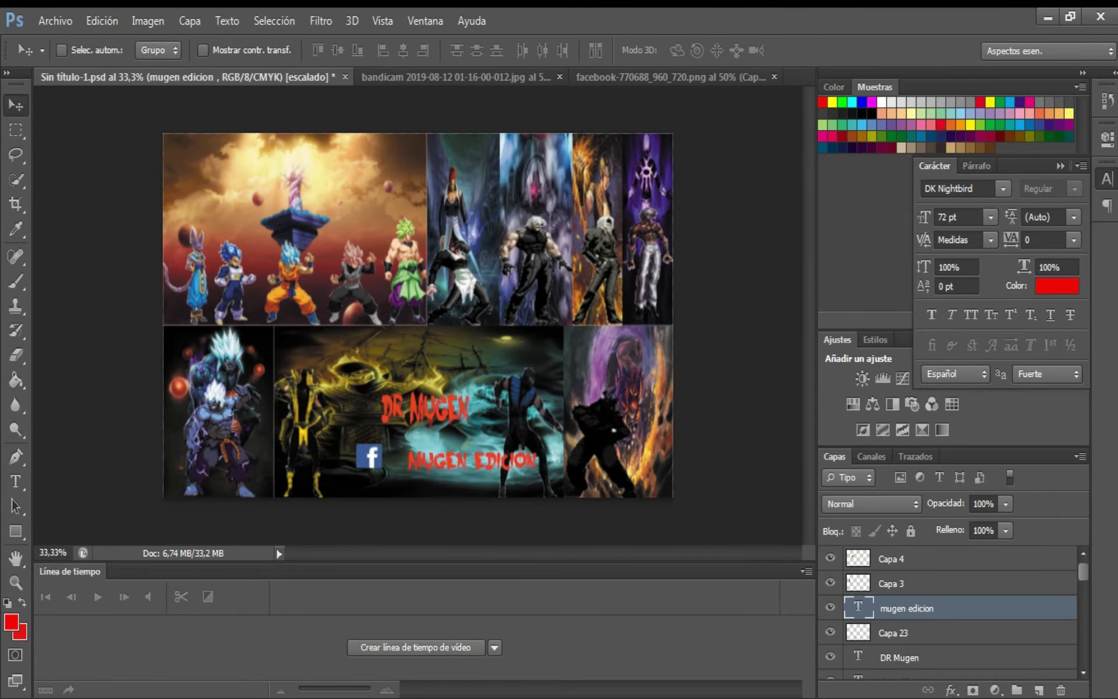
Shift the Facebook icon and the mugen edicion text toward the yellow ninja so the pair sits beneath the DR Mugen title
scroll(948, 612, down, 2)
drag(372, 458, 336, 458)
drag(460, 453, 384, 454)
scroll(910, 582, up, 1)
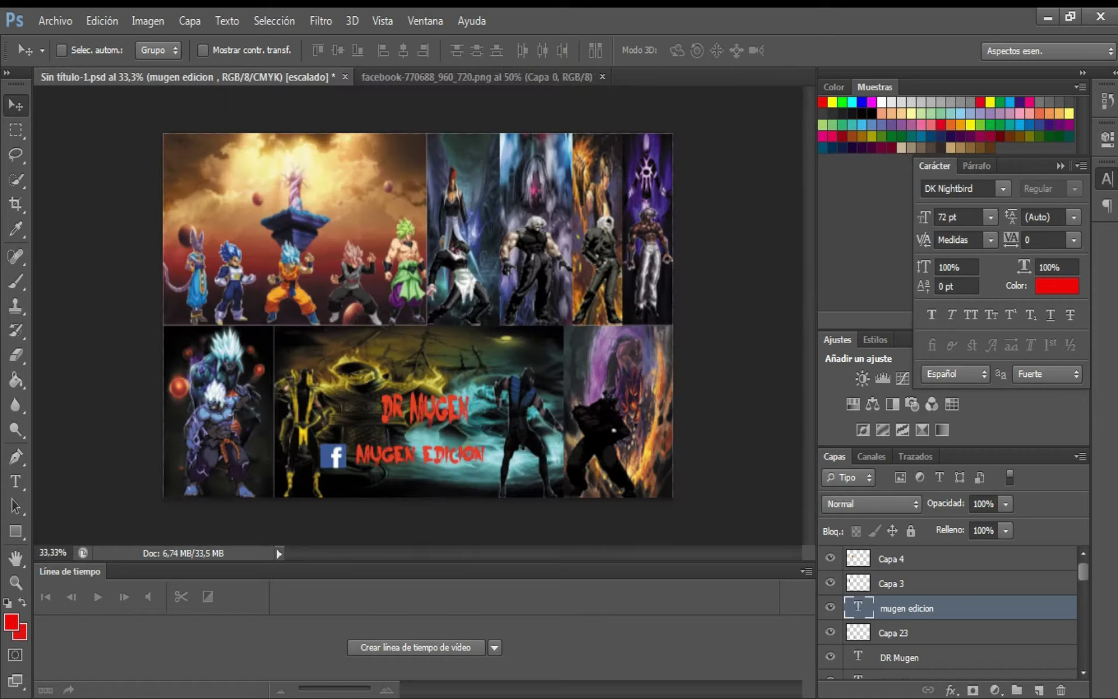
Open a YouTube logo image and move the logo into the Sin título-1 composition
key(ctrl+o)
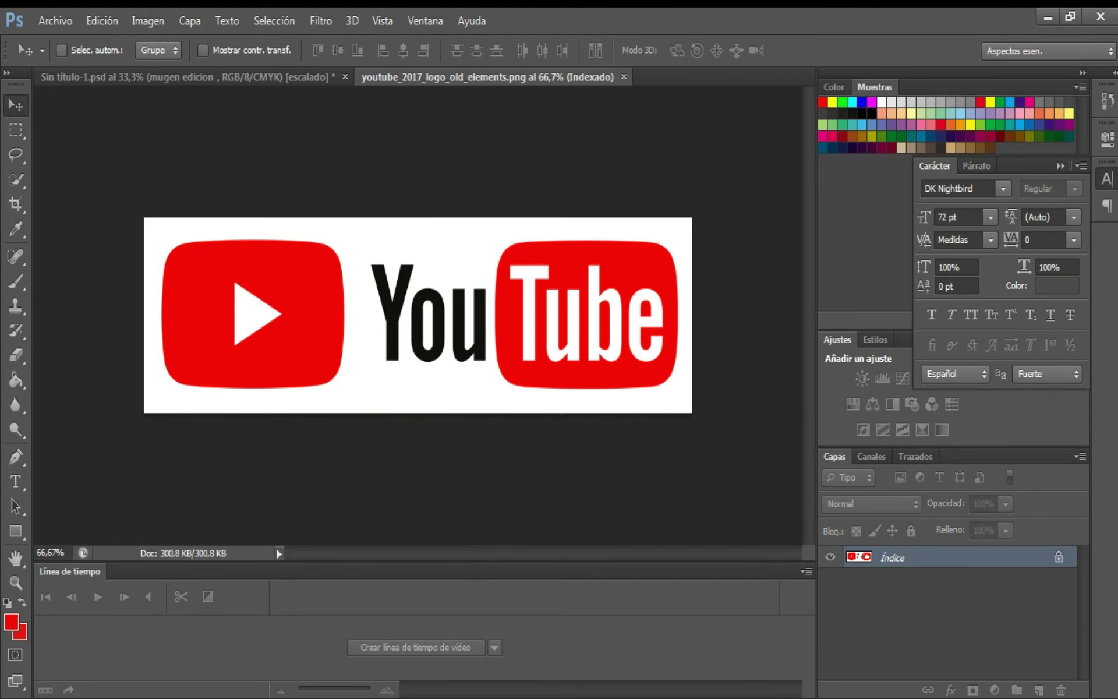
key(ctrl+Tab)
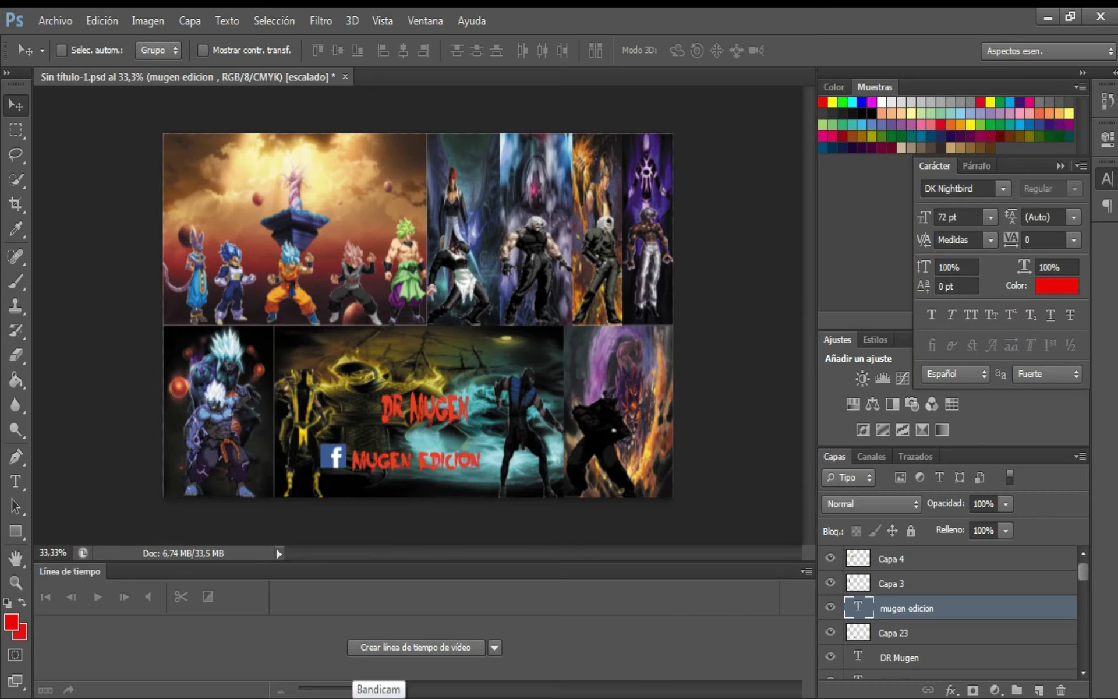
key(ctrl+o)
key(Return)
mouse_move(417, 315)
mouse_down()
mouse_move(188, 77)
mouse_move(426, 326)
mouse_up()
Scale the YouTube logo down to a small badge and place it beside the DR Mugen title, above the Facebook icon
key(ctrl+t)
drag(689, 325, 346, 324)
drag(254, 155, 254, 437)
drag(162, 467, 274, 467)
drag(302, 466, 346, 397)
drag(323, 370, 322, 401)
drag(312, 411, 342, 407)
key(Return)
Switch to the DR MUGEN YouTube channel page in the browser and open its channel art for editing
click(55, 21)
click(55, 21)
click(55, 21)
click(1047, 17)
drag(749, 100, 735, 129)
click(961, 161)
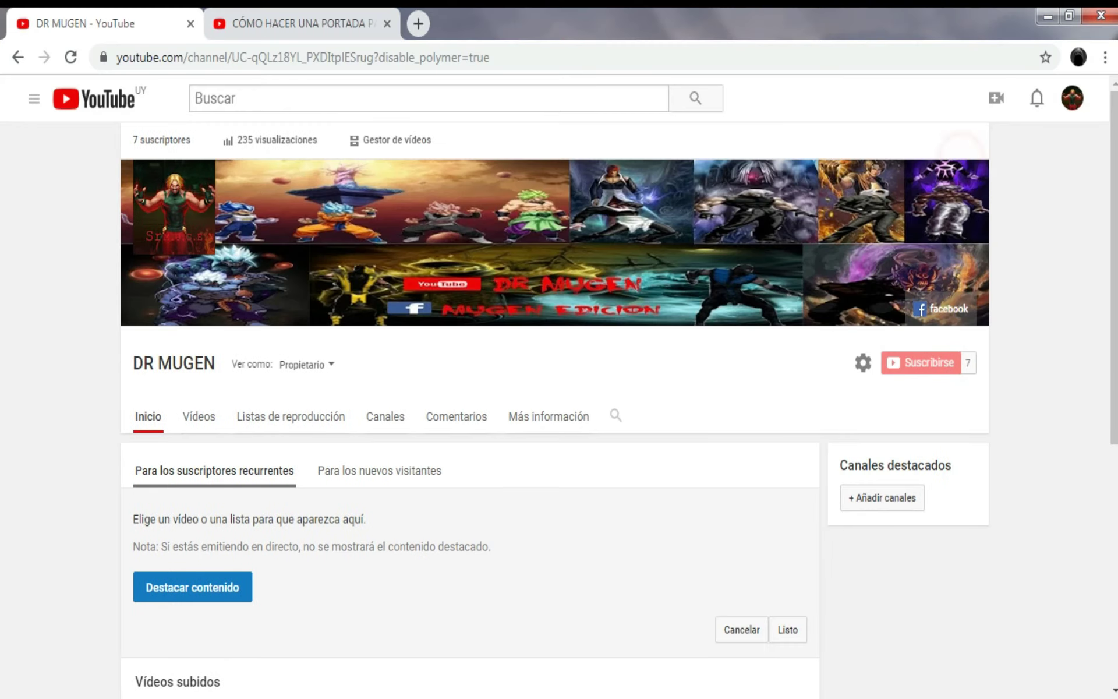